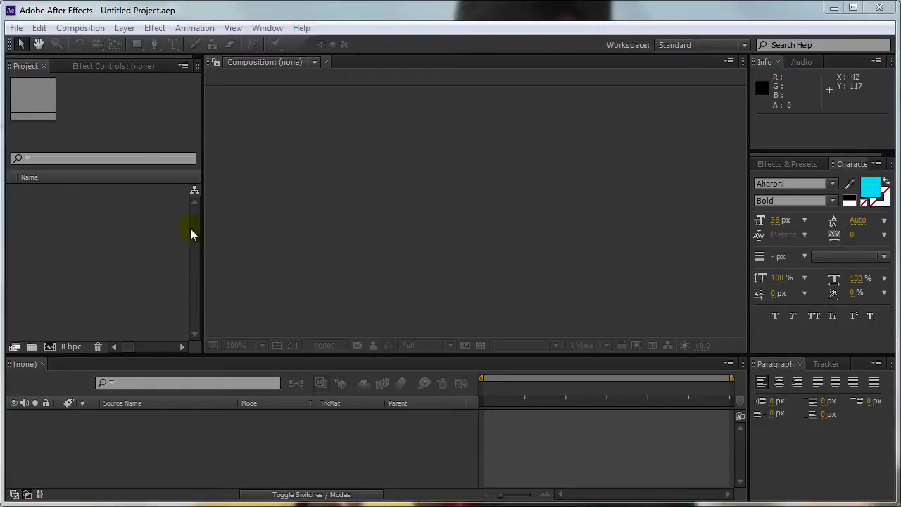
- Create a new 512×512 composition, Comp 1
{"action": "left_click", "coordinate": [62, 11]}
{"action": "left_click", "coordinate": [70, 30]}
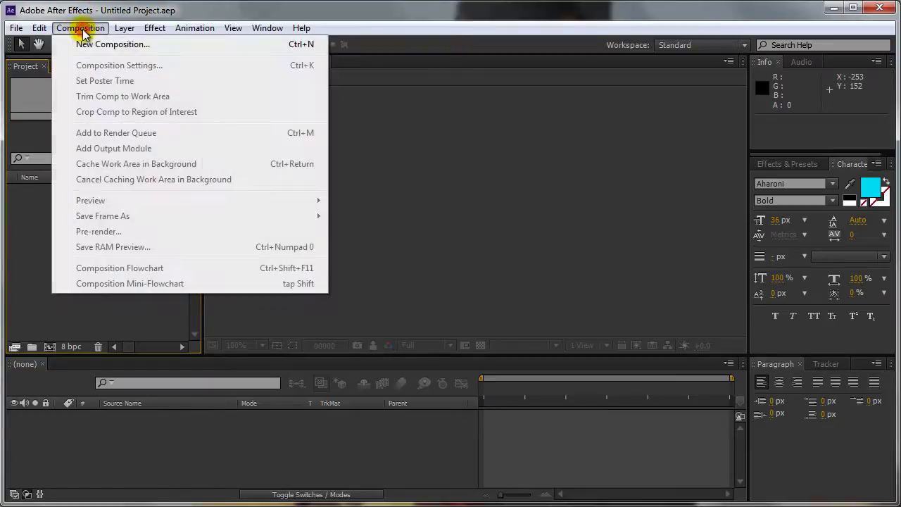
{"action": "left_click", "coordinate": [124, 45]}
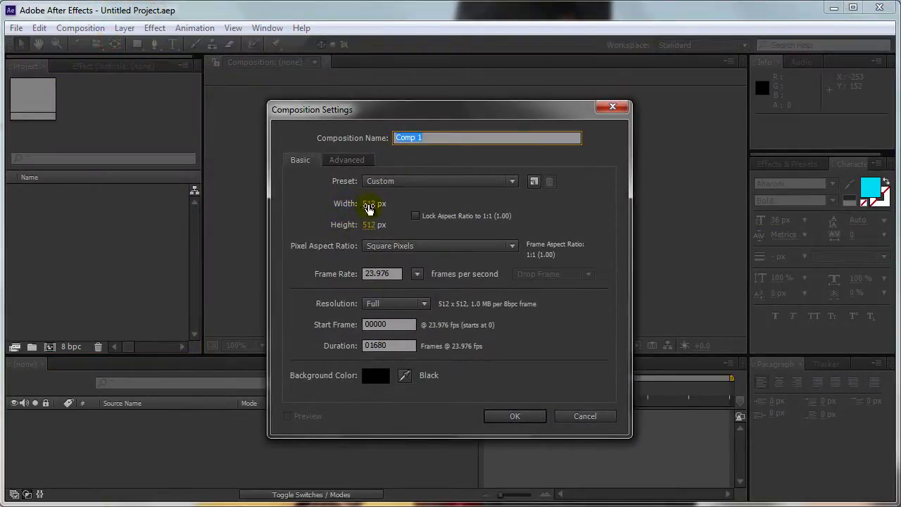
{"action": "left_click", "coordinate": [501, 416]}
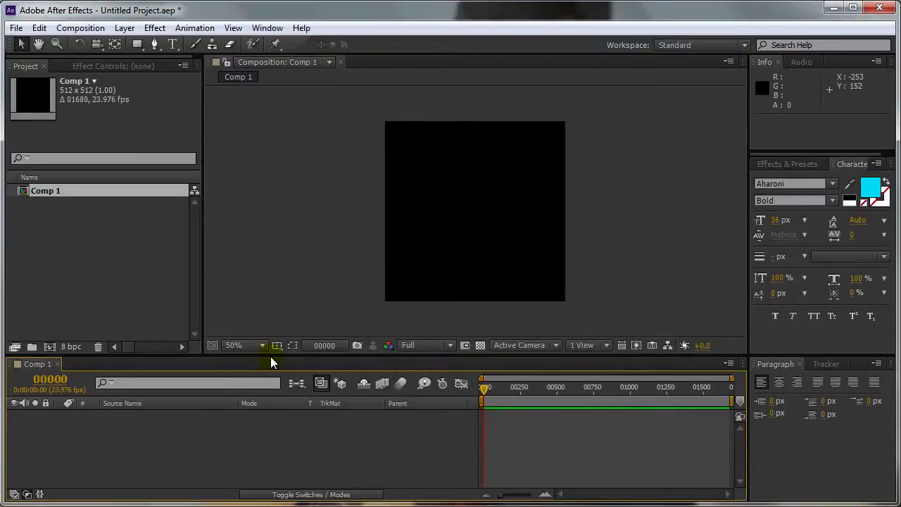
- Add a full-frame white solid layer, White Solid 1, to the composition
{"action": "left_click_drag", "start_coordinate": [273, 357], "coordinate": [274, 336]}
{"action": "right_click", "coordinate": [131, 402]}
{"action": "left_click", "coordinate": [171, 406]}
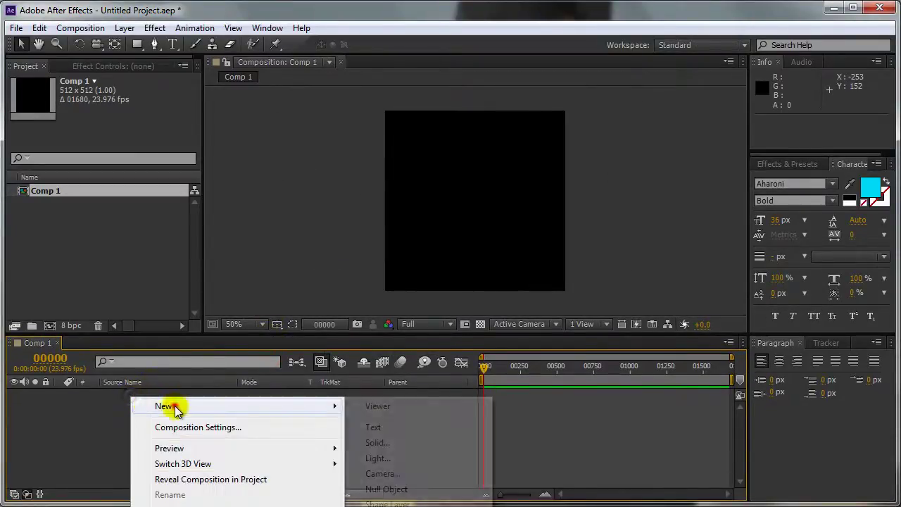
{"action": "left_click", "coordinate": [401, 443]}
{"action": "left_click", "coordinate": [451, 350]}
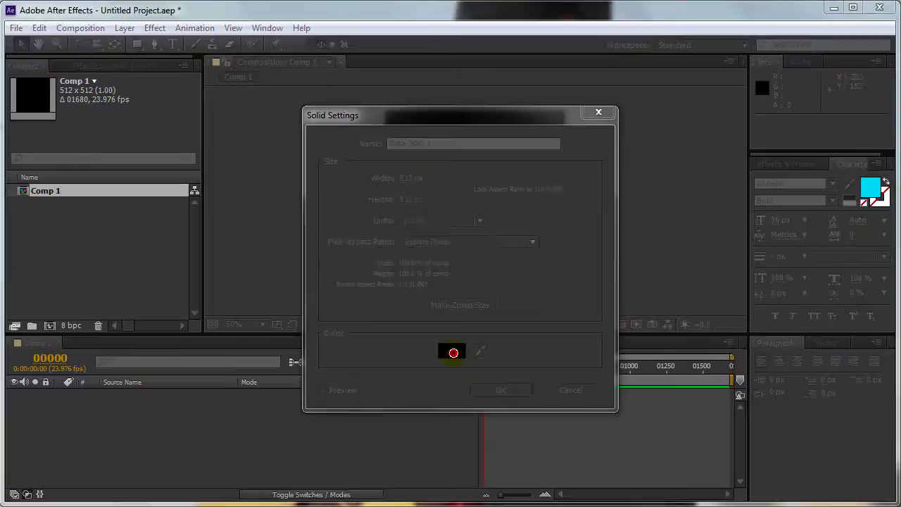
{"action": "left_click_drag", "start_coordinate": [395, 328], "coordinate": [303, 209]}
{"action": "left_click", "coordinate": [604, 208]}
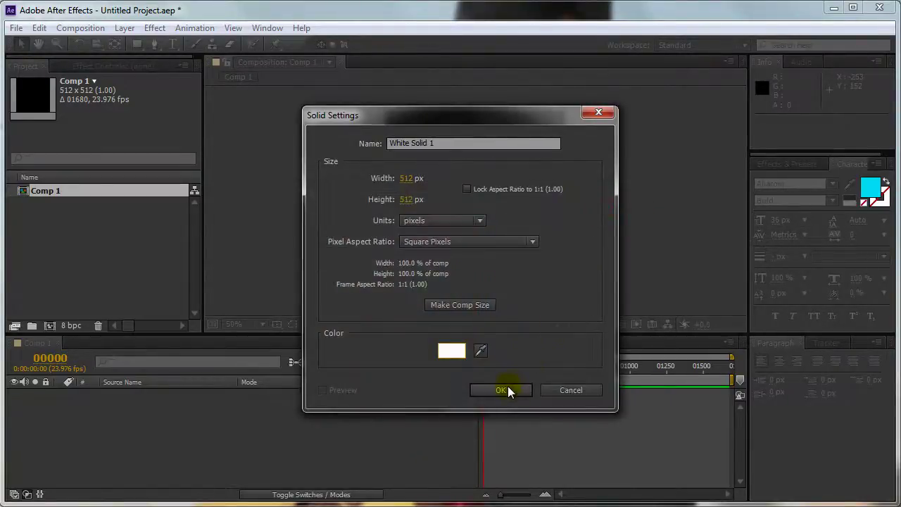
{"action": "left_click", "coordinate": [504, 389]}
{"action": "left_click", "coordinate": [138, 51]}
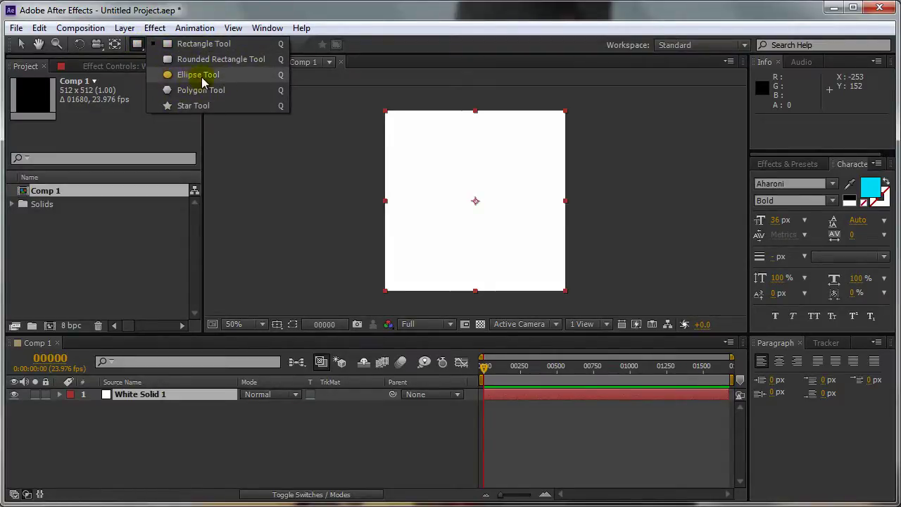
- Fit an elliptical mask to White Solid 1 and scale the layer to 95%
{"action": "left_click", "coordinate": [202, 77]}
{"action": "double_click", "coordinate": [137, 44]}
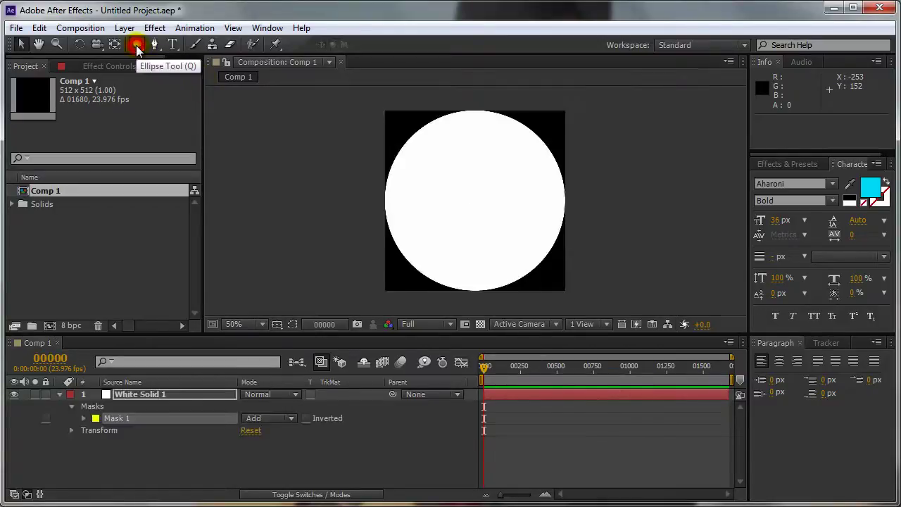
{"action": "left_click", "coordinate": [174, 395]}
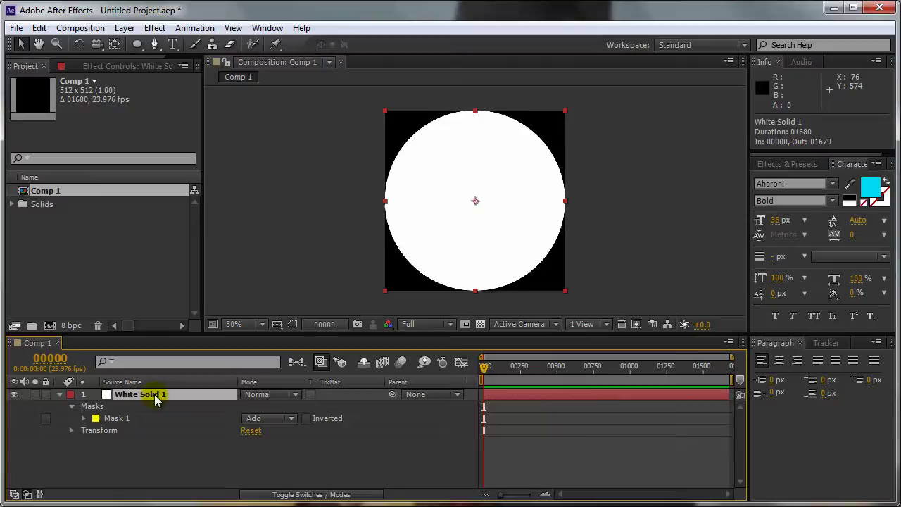
{"action": "key", "text": "s"}
{"action": "left_click", "coordinate": [264, 406]}
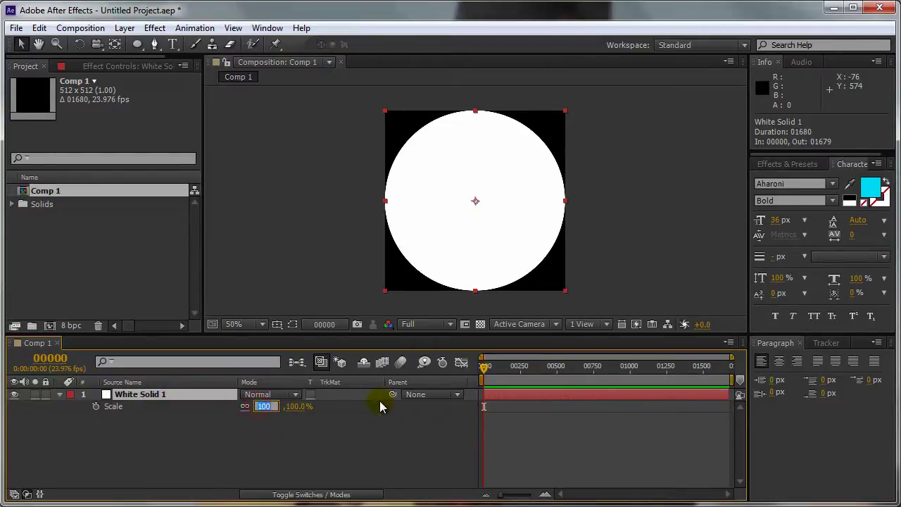
{"action": "type", "text": "95"}
{"action": "key", "text": "Return"}
{"action": "left_click", "coordinate": [192, 436]}
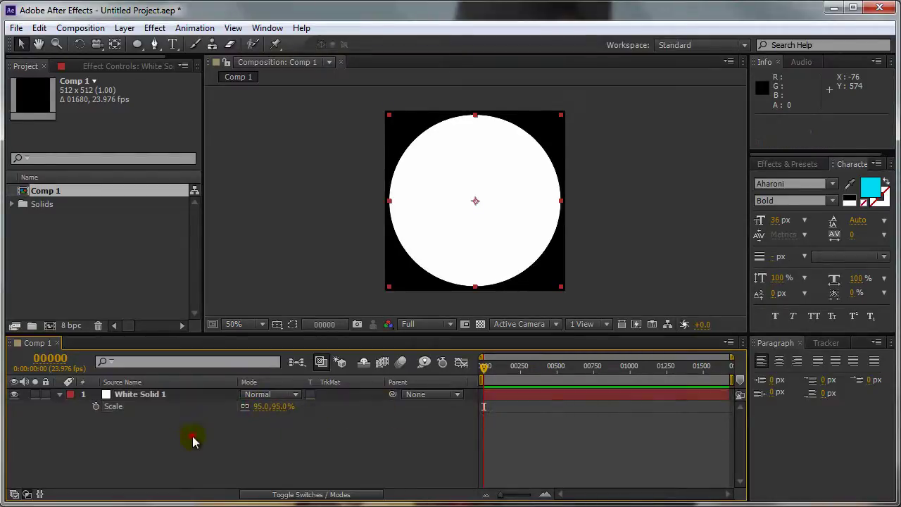
- Duplicate Mask 1 and set the copy, Mask 2, to Subtract
{"action": "left_click", "coordinate": [161, 399]}
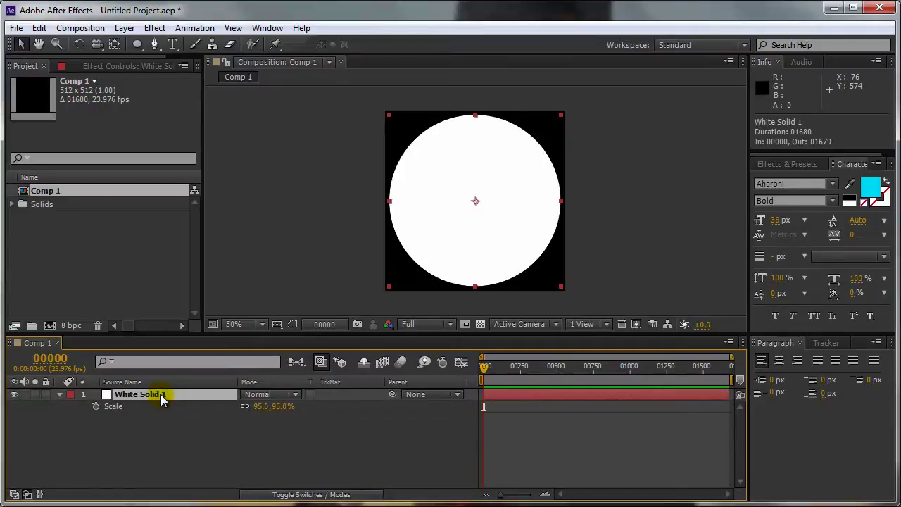
{"action": "key", "text": "m"}
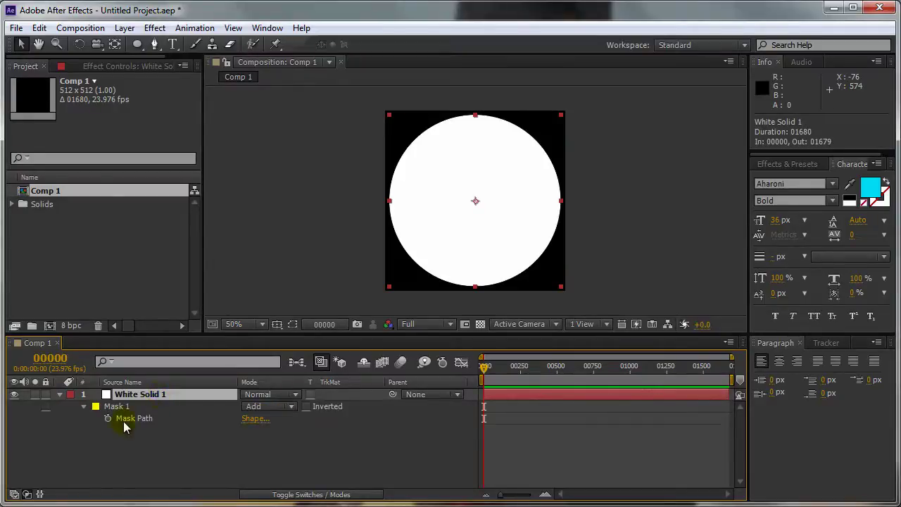
{"action": "left_click", "coordinate": [123, 407]}
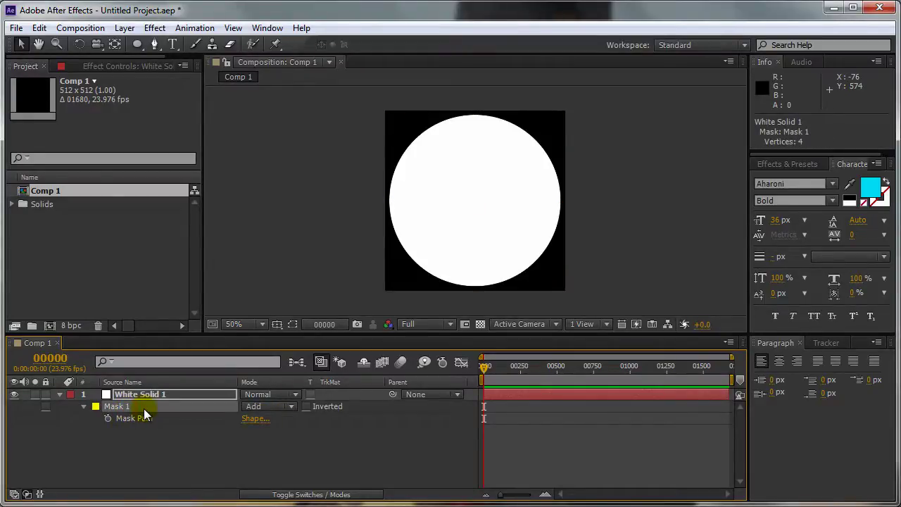
{"action": "key", "text": "ctrl+d"}
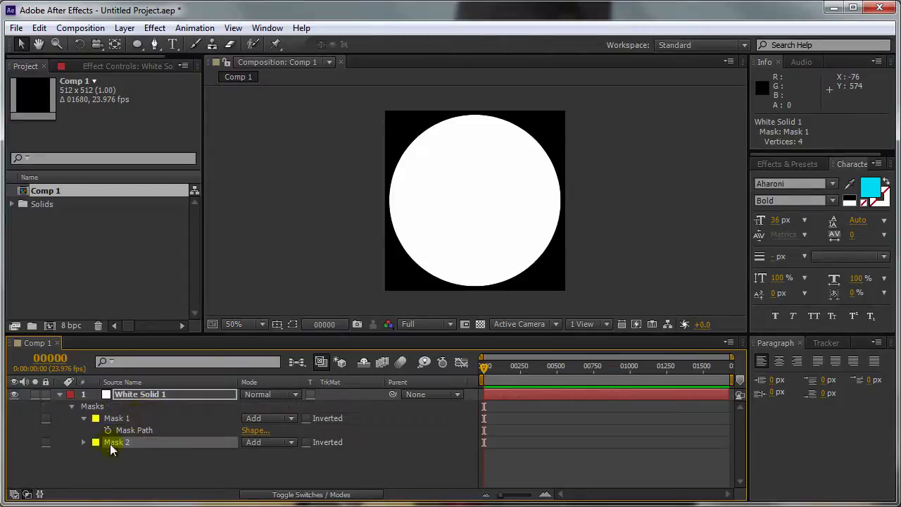
{"action": "left_click", "coordinate": [82, 418]}
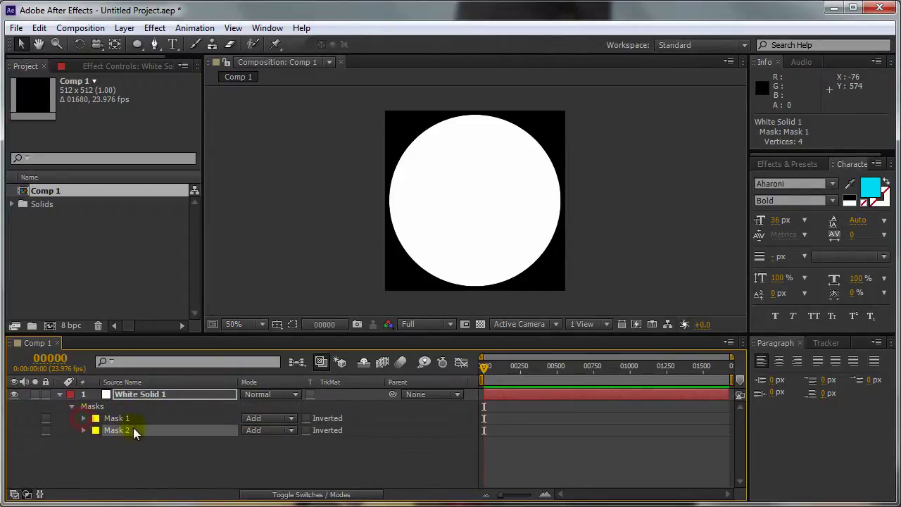
{"action": "left_click", "coordinate": [125, 435]}
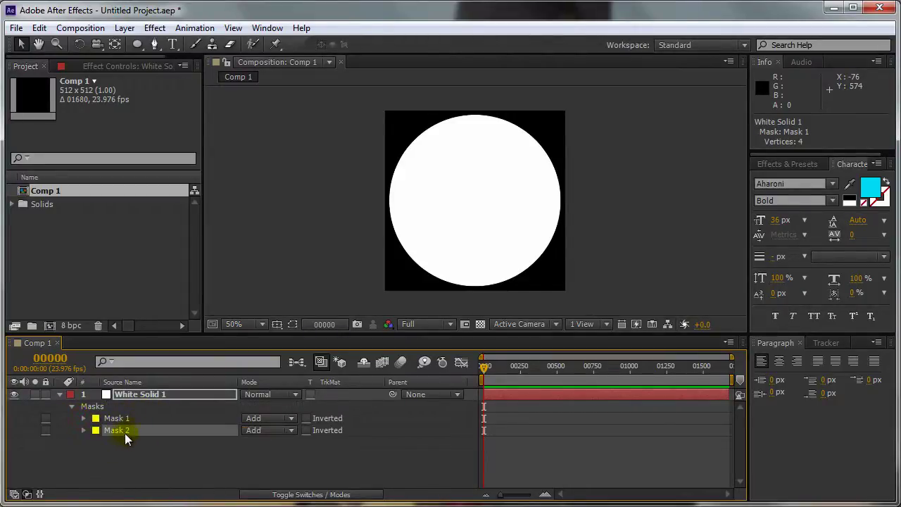
{"action": "left_click", "coordinate": [266, 431]}
{"action": "left_click", "coordinate": [283, 477]}
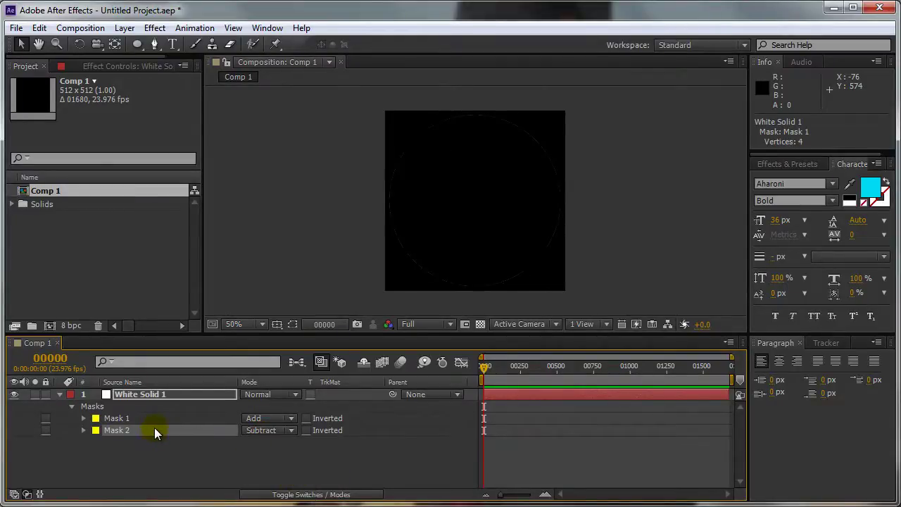
- Give Mask 2 a mask expansion of -20 pixels, leaving a thin ring
{"action": "key", "text": "m"}
{"action": "key", "text": "m"}
{"action": "scroll", "coordinate": [216, 430], "scroll_direction": "down", "scroll_amount": 3}
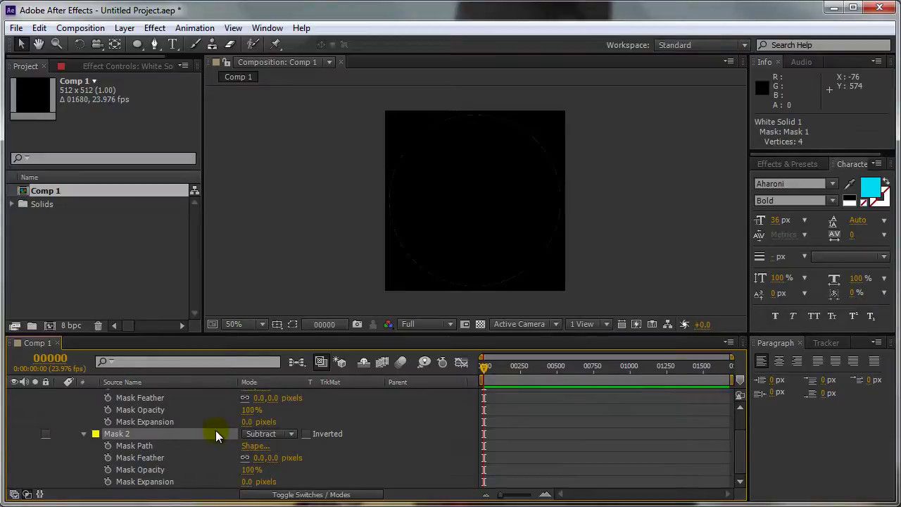
{"action": "left_click", "coordinate": [245, 482]}
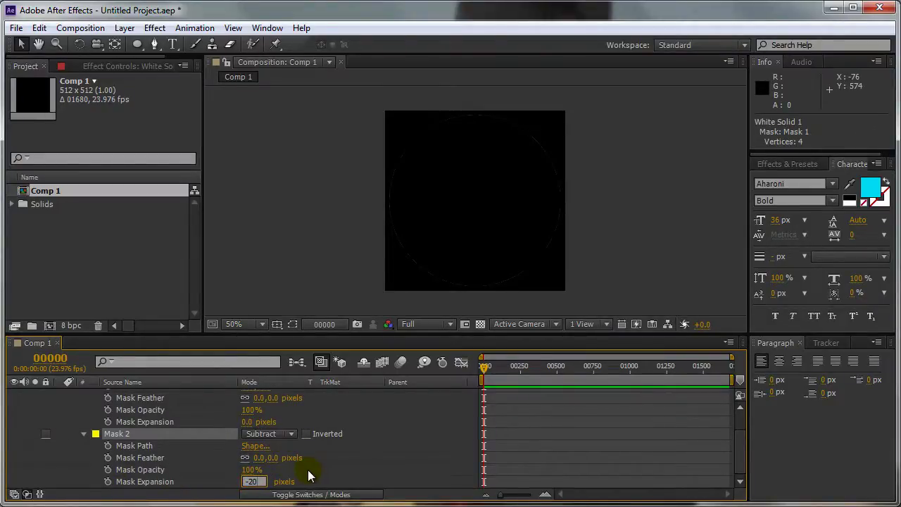
{"action": "type", "text": "-20"}
{"action": "key", "text": "Return"}
{"action": "left_click", "coordinate": [382, 446]}
{"action": "left_click", "coordinate": [86, 433]}
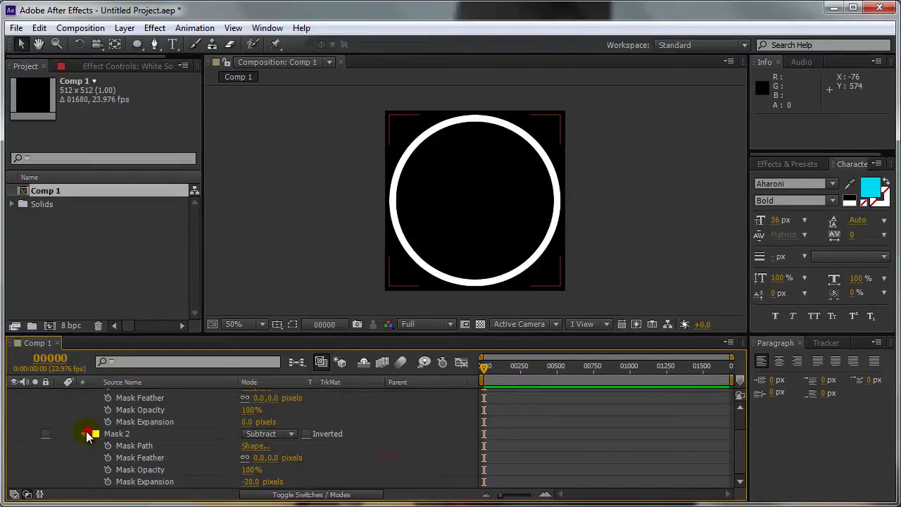
- Draw a subtracting rectangular Mask 3 across the ring's middle, splitting it into two arcs
{"action": "left_click", "coordinate": [86, 433]}
{"action": "left_click", "coordinate": [83, 406]}
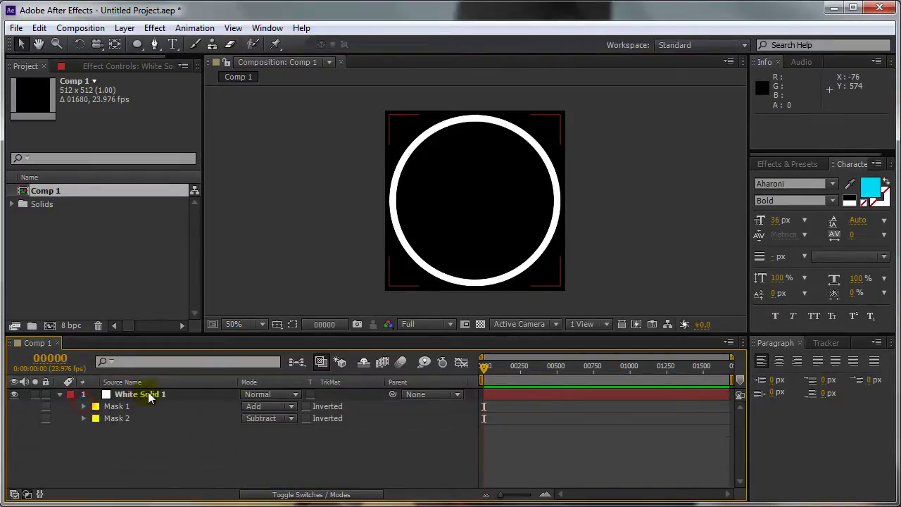
{"action": "left_click", "coordinate": [145, 395]}
{"action": "left_click", "coordinate": [137, 44]}
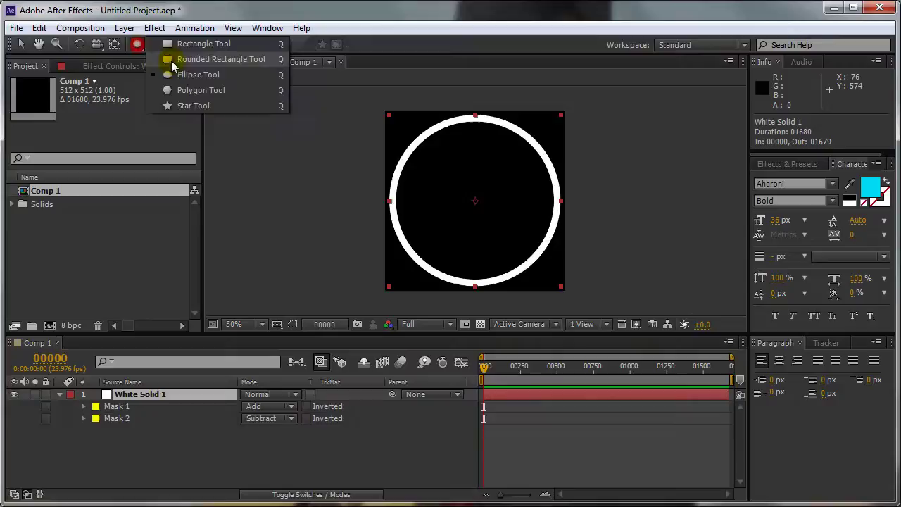
{"action": "left_click", "coordinate": [205, 42]}
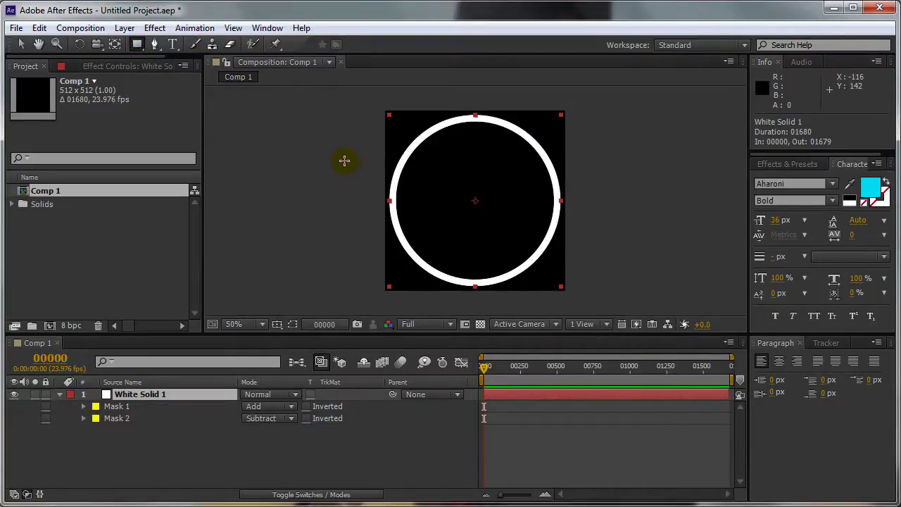
{"action": "left_click_drag", "start_coordinate": [344, 160], "coordinate": [620, 241]}
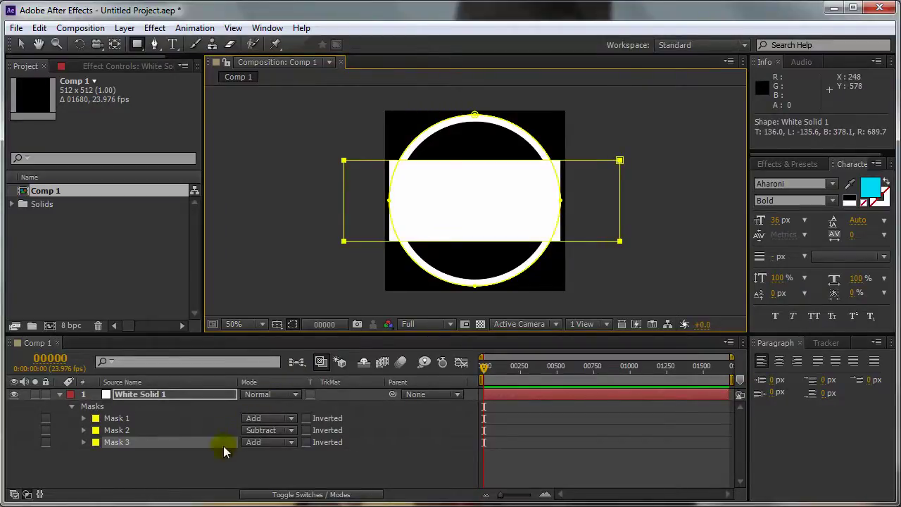
{"action": "left_click", "coordinate": [276, 442]}
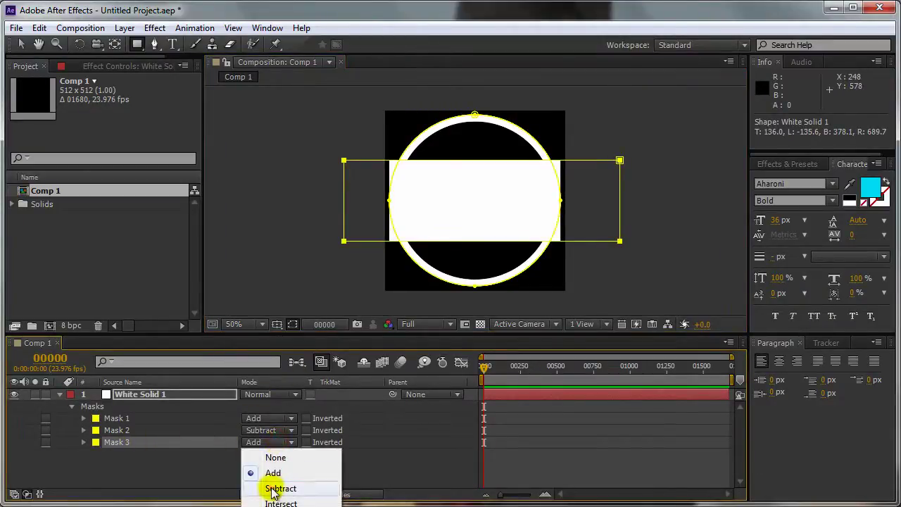
{"action": "left_click", "coordinate": [273, 484]}
- Hide the mask outlines and keep the layer's Rotation at 0x+0.0°
{"action": "left_click", "coordinate": [339, 478]}
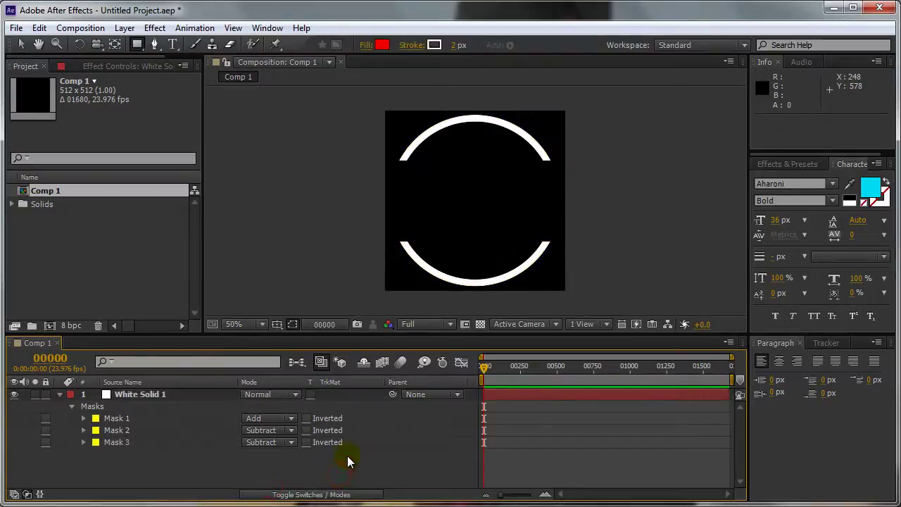
{"action": "left_click", "coordinate": [171, 394]}
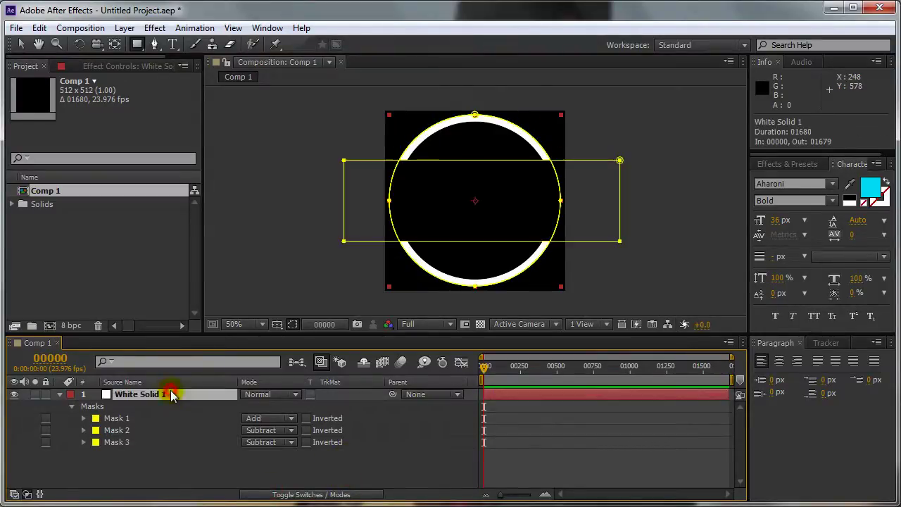
{"action": "key", "text": "ctrl+shift+h"}
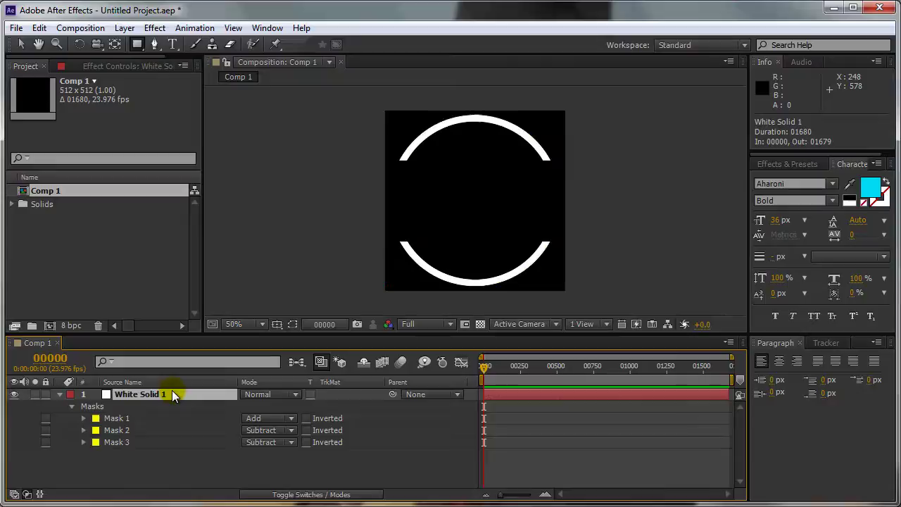
{"action": "key", "text": "v"}
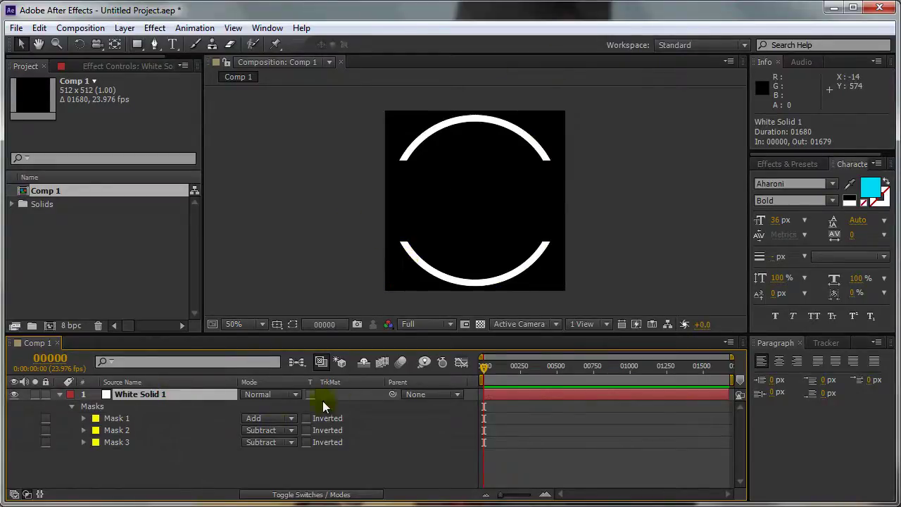
{"action": "key", "text": "r"}
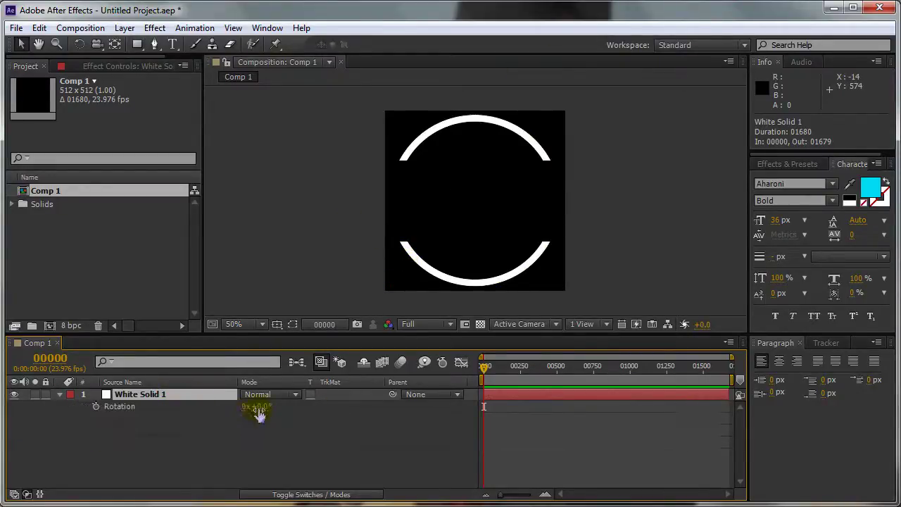
{"action": "mouse_move", "coordinate": [267, 406]}
{"action": "left_mouse_down"}
{"action": "mouse_move", "coordinate": [314, 412]}
{"action": "mouse_move", "coordinate": [237, 408]}
{"action": "mouse_move", "coordinate": [258, 414]}
{"action": "left_mouse_up"}
{"action": "key", "text": "ctrl+z"}
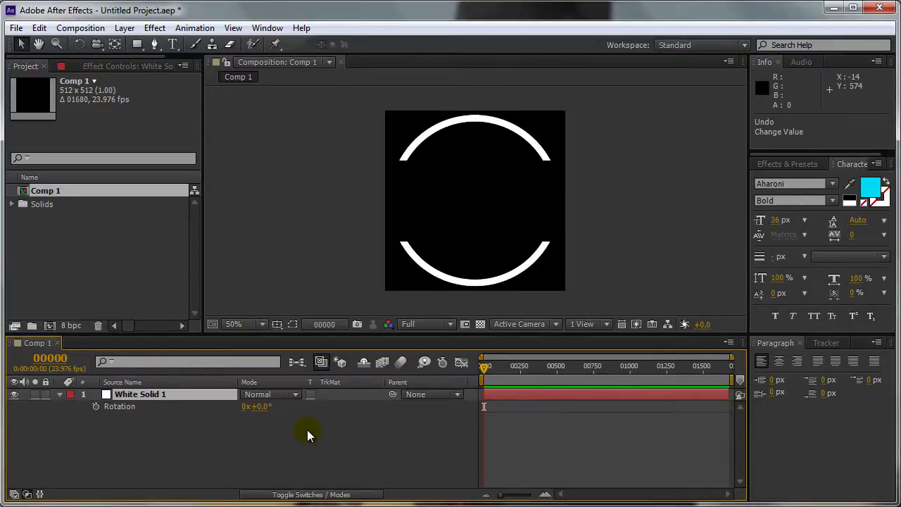
- Queue Comp 1 for rendering with a PNG Sequence output module
{"action": "key", "text": "ctrl+m"}
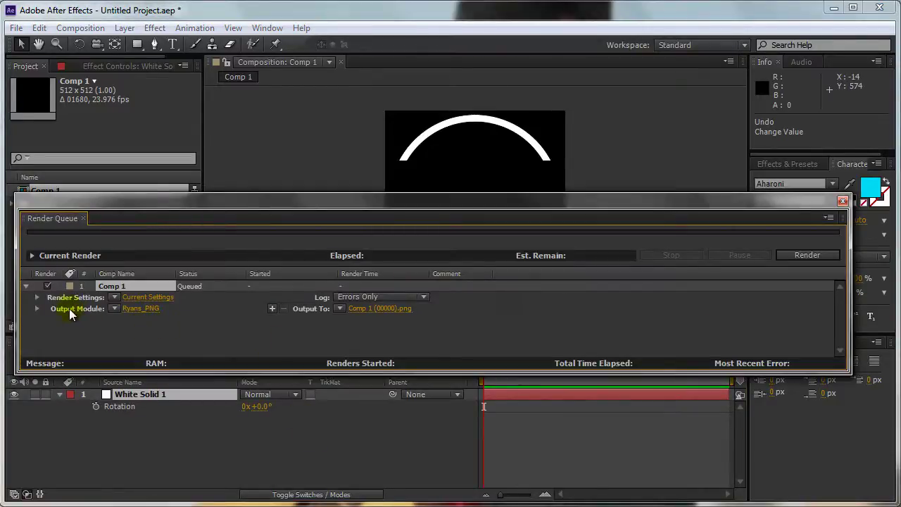
{"action": "left_click", "coordinate": [156, 312]}
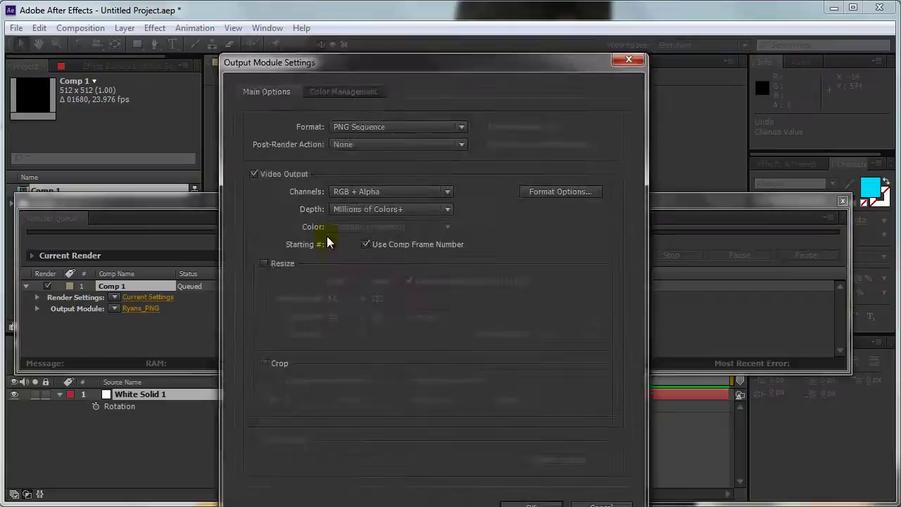
{"action": "left_click", "coordinate": [367, 128]}
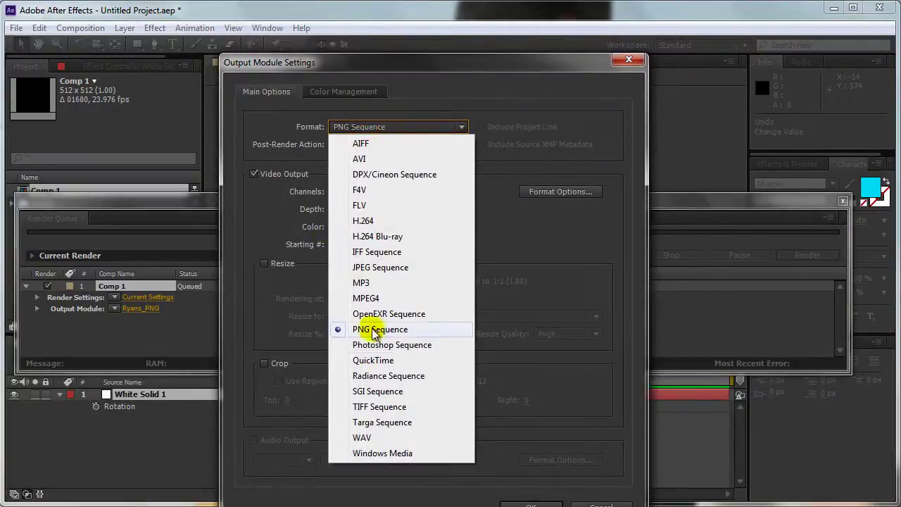
{"action": "left_click", "coordinate": [424, 329]}
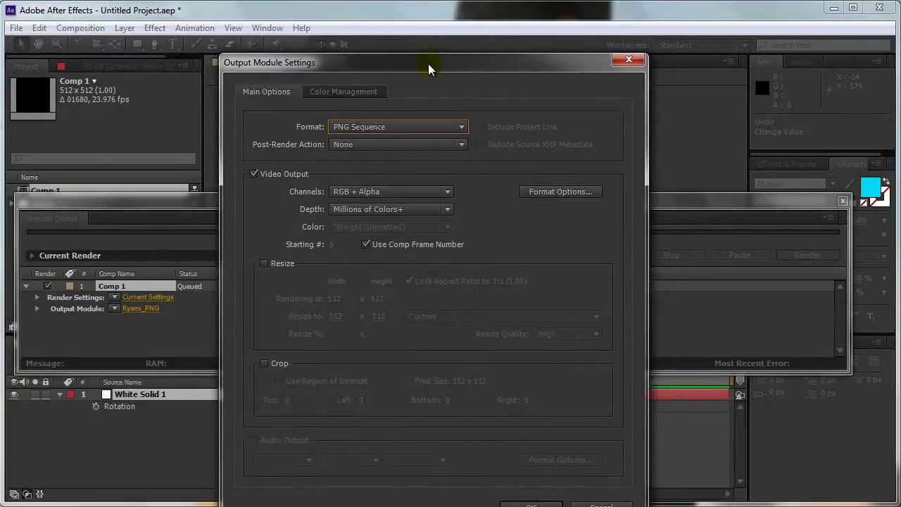
{"action": "left_click_drag", "start_coordinate": [427, 66], "coordinate": [415, 20]}
{"action": "left_click", "coordinate": [521, 456]}
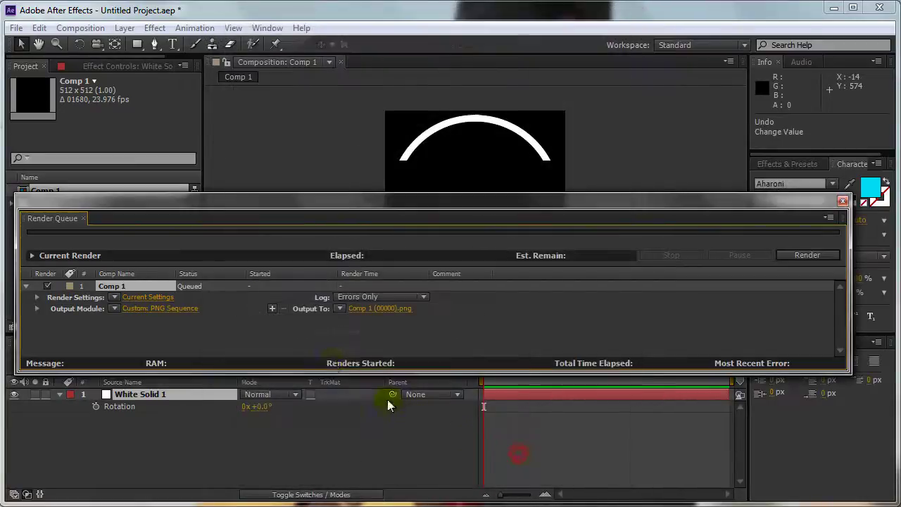
- Render to Circle.png on the Desktop, replacing the old file, and clear the queue
{"action": "left_click", "coordinate": [383, 309]}
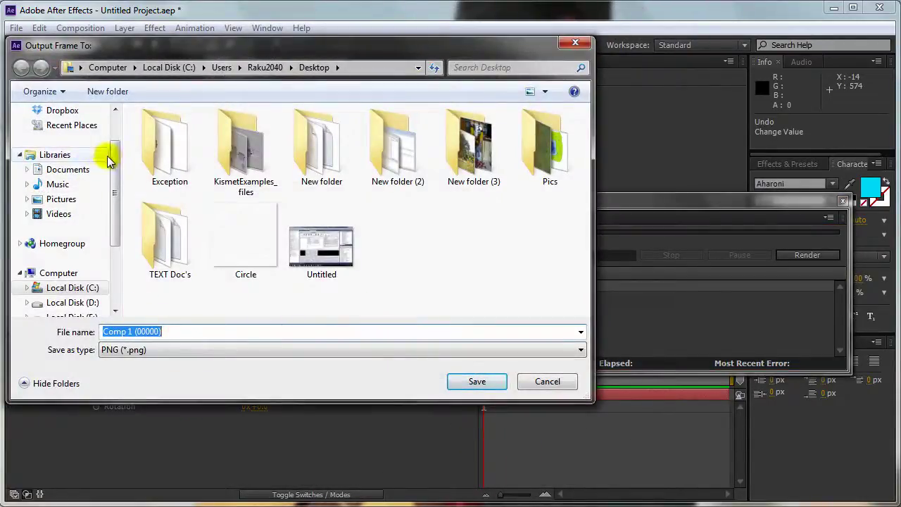
{"action": "left_click_drag", "start_coordinate": [110, 151], "coordinate": [115, 94]}
{"action": "left_click", "coordinate": [62, 132]}
{"action": "left_click", "coordinate": [181, 325]}
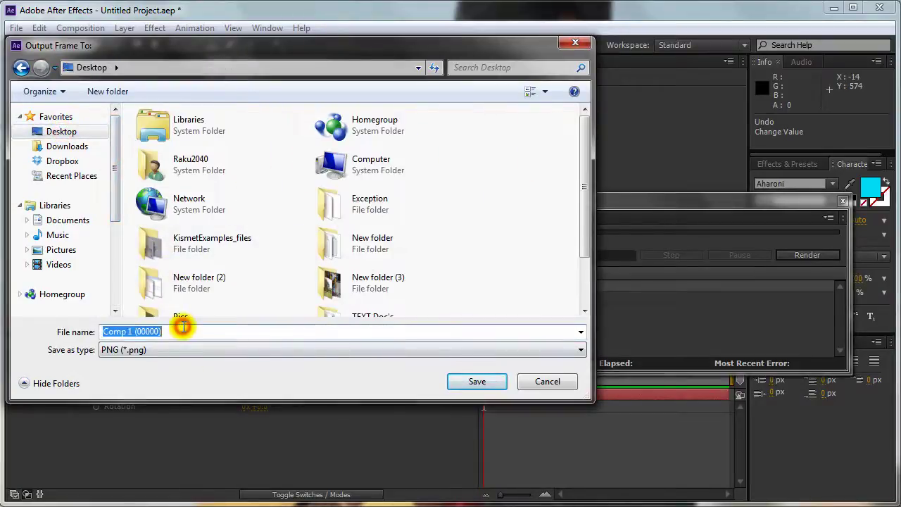
{"action": "type", "text": "Circle"}
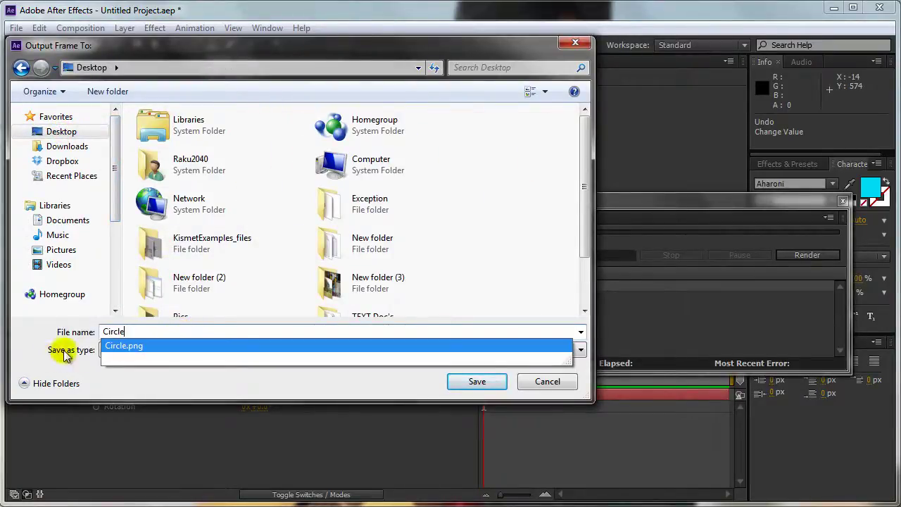
{"action": "left_click", "coordinate": [71, 348]}
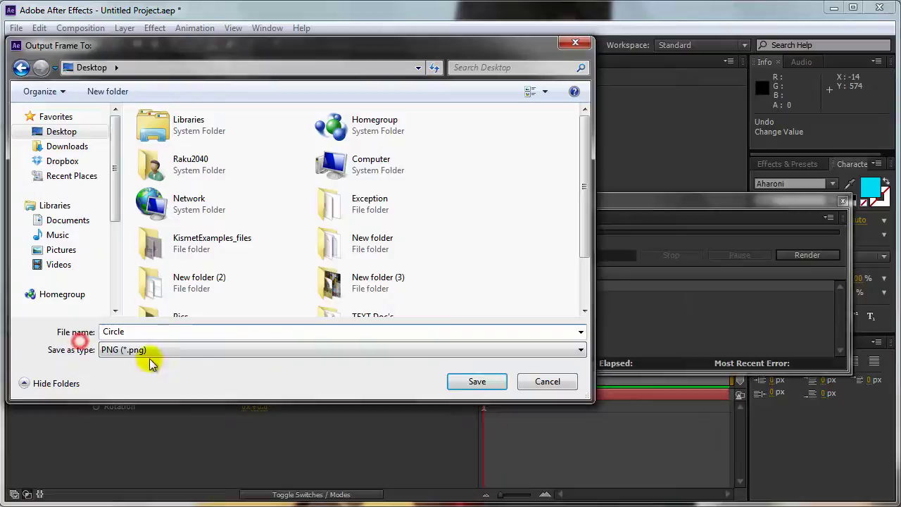
{"action": "left_click", "coordinate": [481, 383]}
{"action": "left_click", "coordinate": [478, 303]}
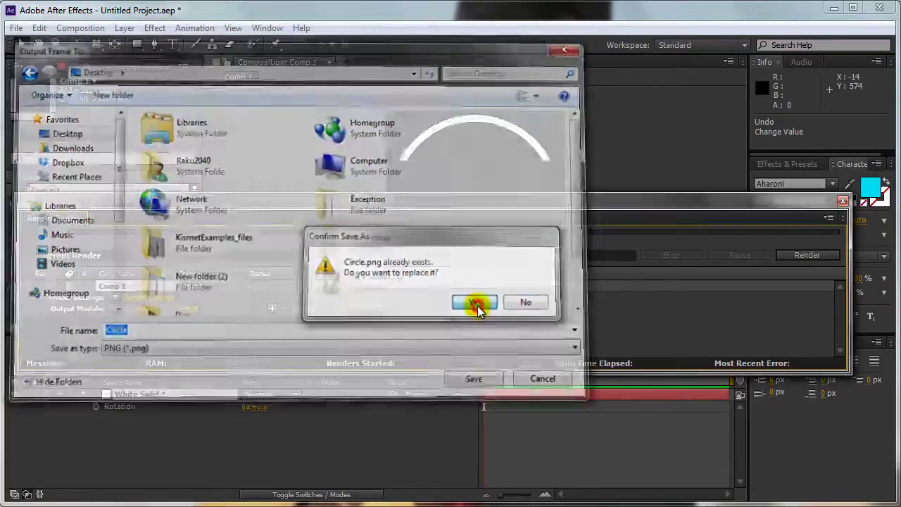
{"action": "left_click", "coordinate": [806, 256]}
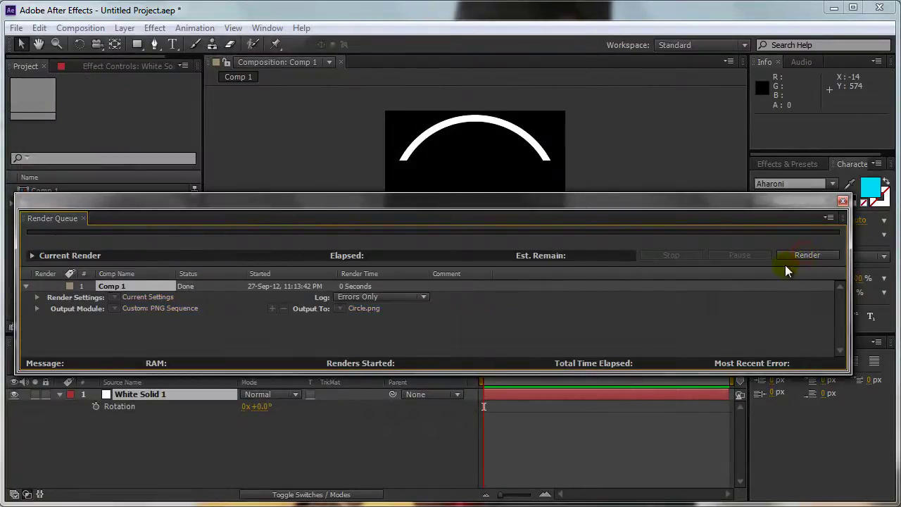
{"action": "key", "text": "Delete"}
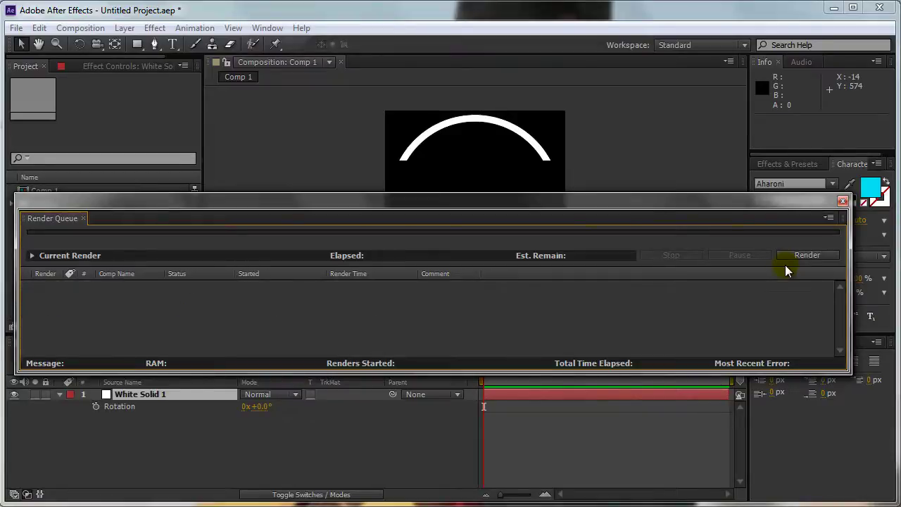
- Close the Render Queue window
{"action": "left_click", "coordinate": [843, 202]}
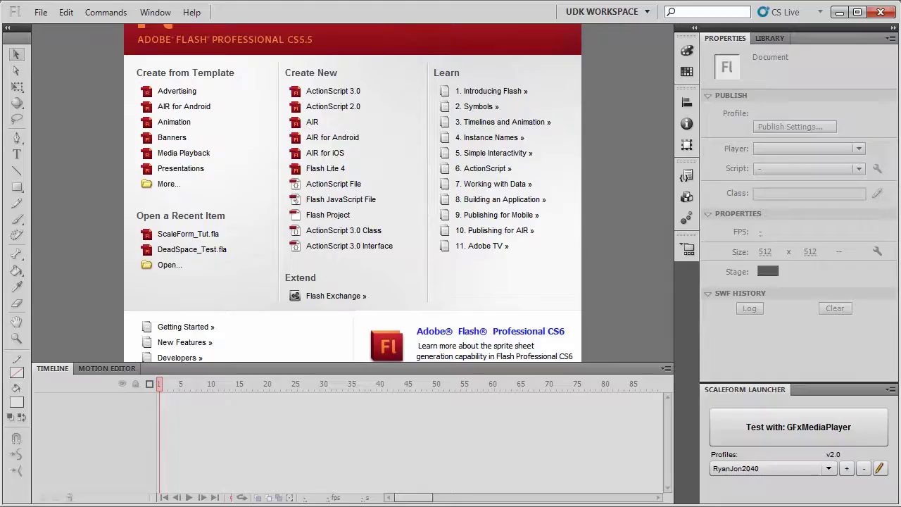
- Create a new ActionScript 2.0 document with a 512 x 512 px stage
{"action": "left_click", "coordinate": [336, 106]}
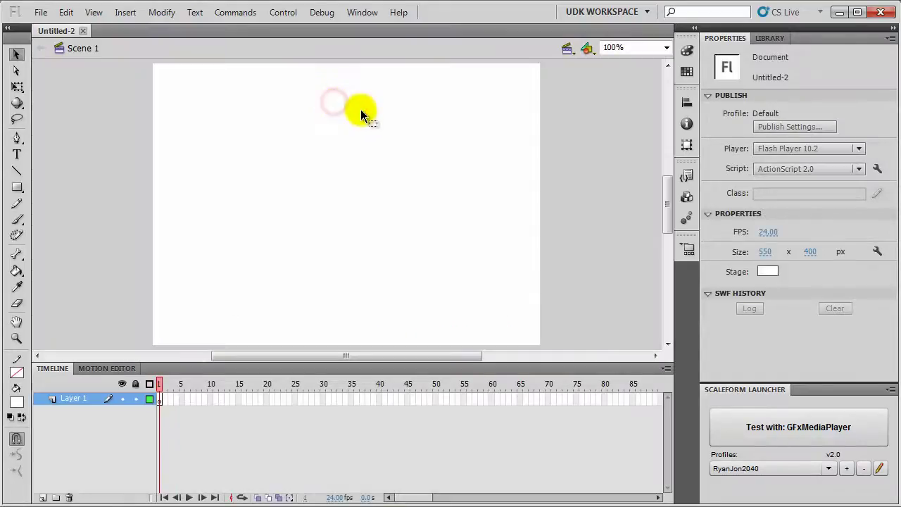
{"action": "left_click", "coordinate": [765, 251]}
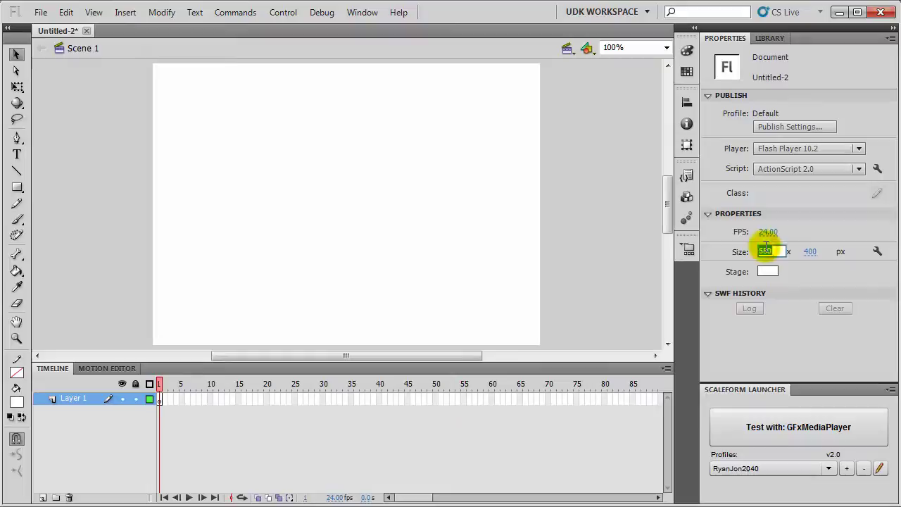
{"action": "type", "text": "512"}
{"action": "left_click", "coordinate": [809, 251]}
{"action": "type", "text": "512"}
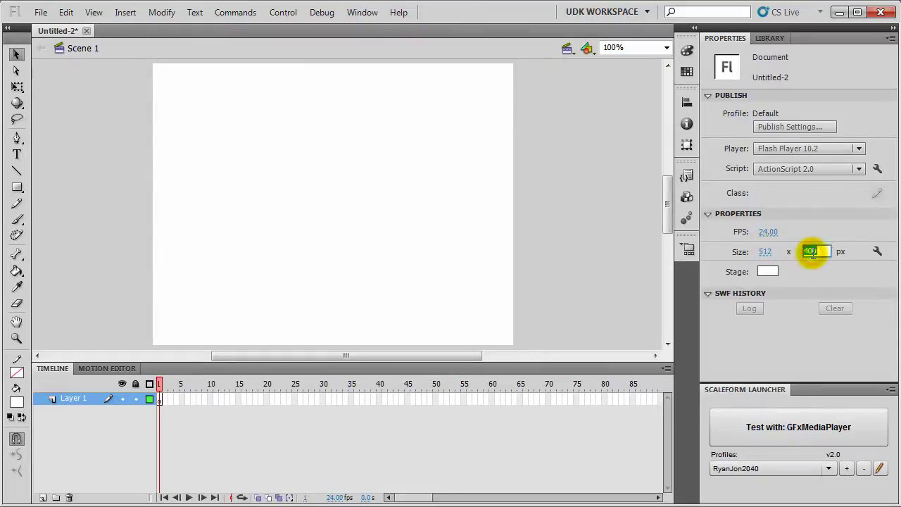
{"action": "key", "text": "Return"}
- Set the stage colour to grey #999999 and the frame rate to 50 fps
{"action": "left_click", "coordinate": [767, 232]}
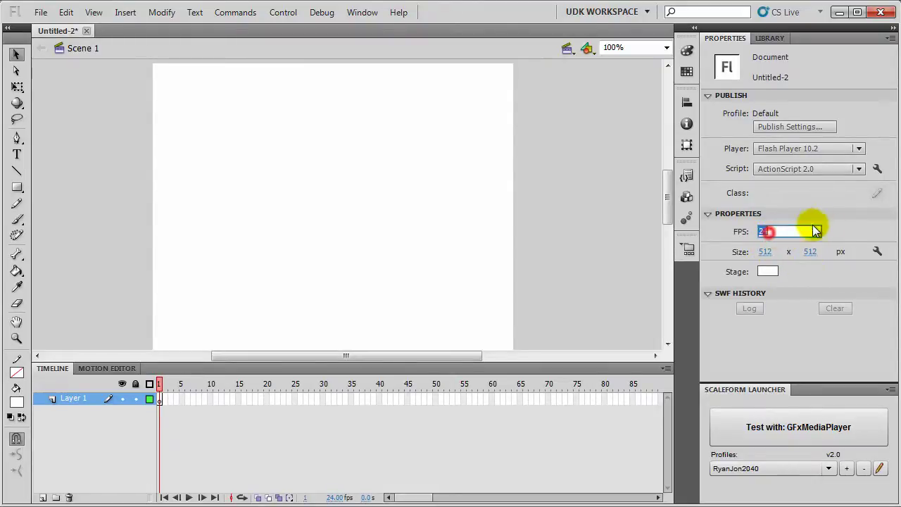
{"action": "type", "text": "30"}
{"action": "key", "text": "Return"}
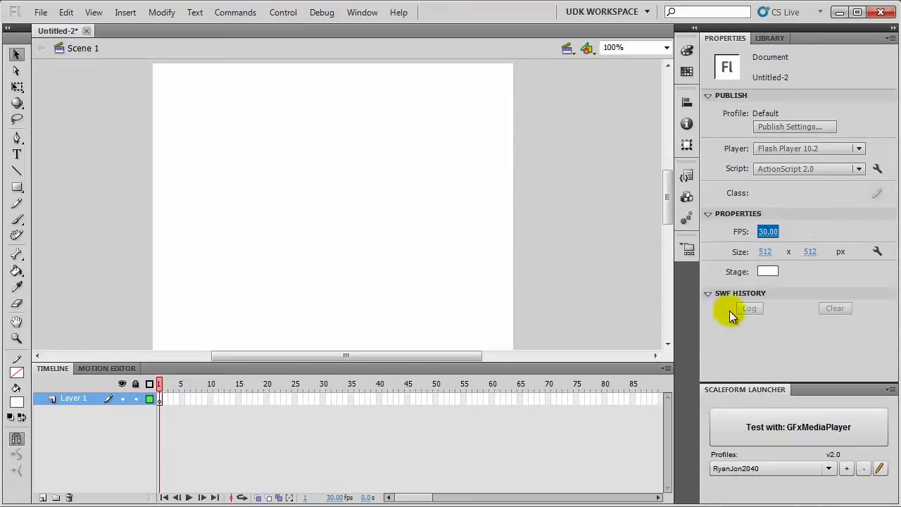
{"action": "left_click", "coordinate": [767, 272]}
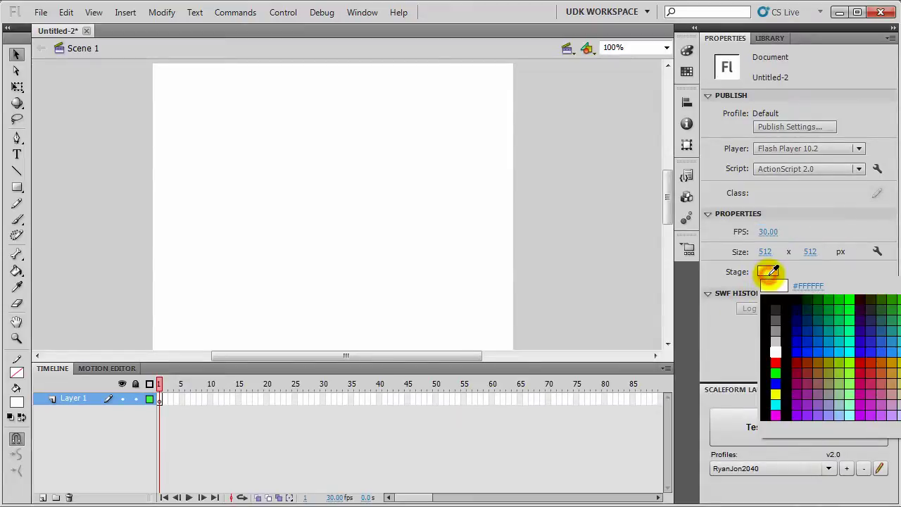
{"action": "left_click", "coordinate": [781, 325]}
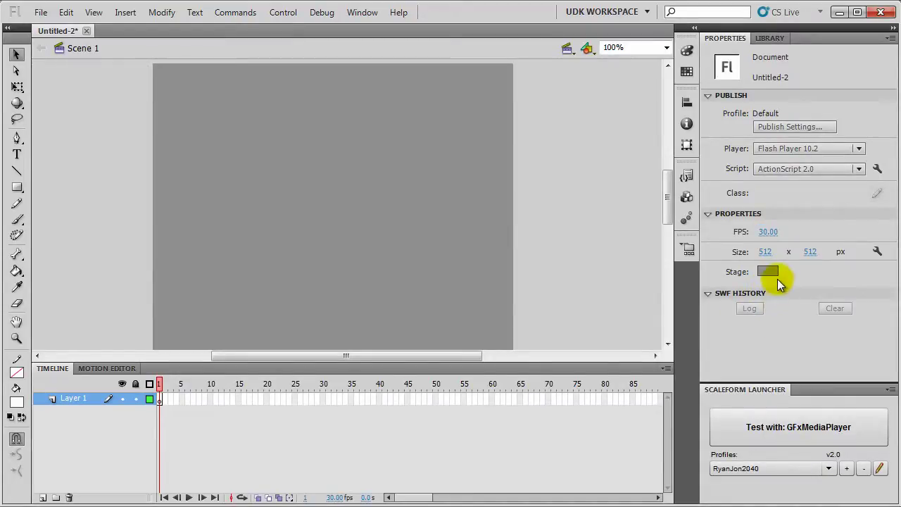
{"action": "left_click", "coordinate": [766, 232]}
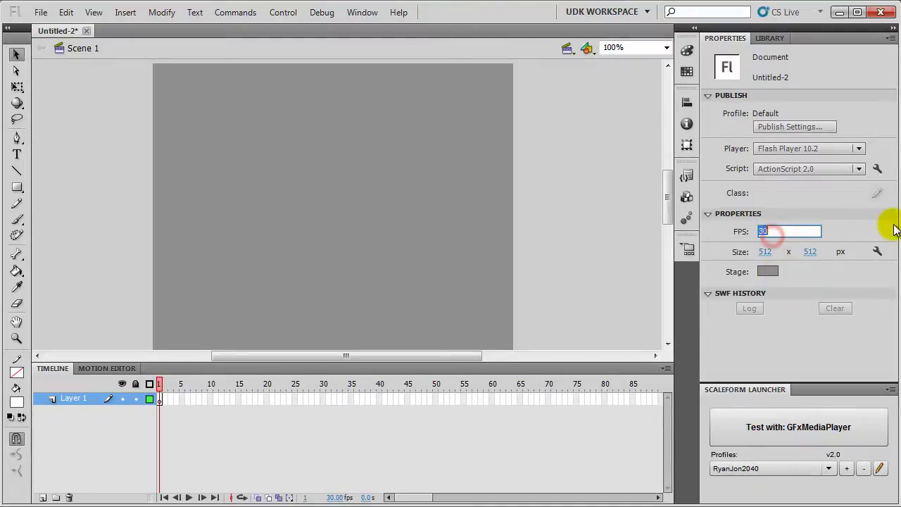
{"action": "key", "text": "Return"}
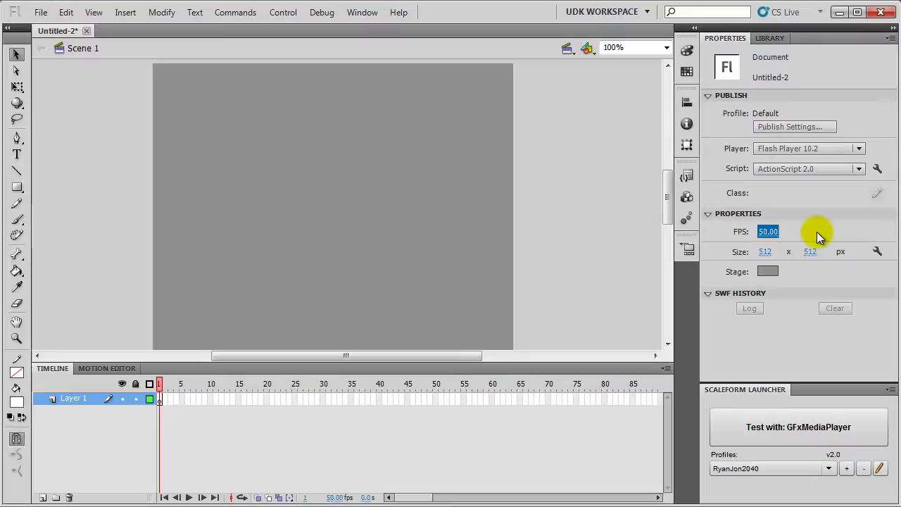
- Publish settings: disable HTML, JPEG quality 100, SWF output replacing ScaleForm_Tut
{"action": "left_click", "coordinate": [798, 128]}
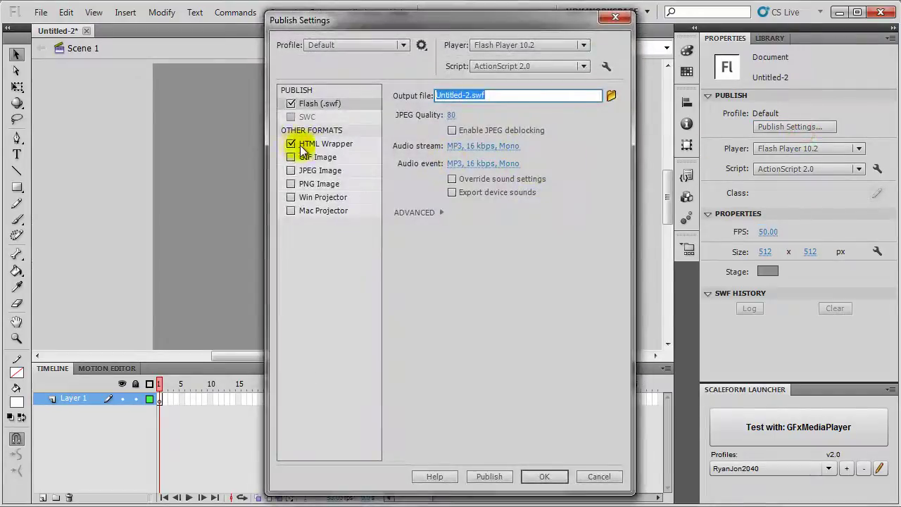
{"action": "left_click", "coordinate": [292, 144]}
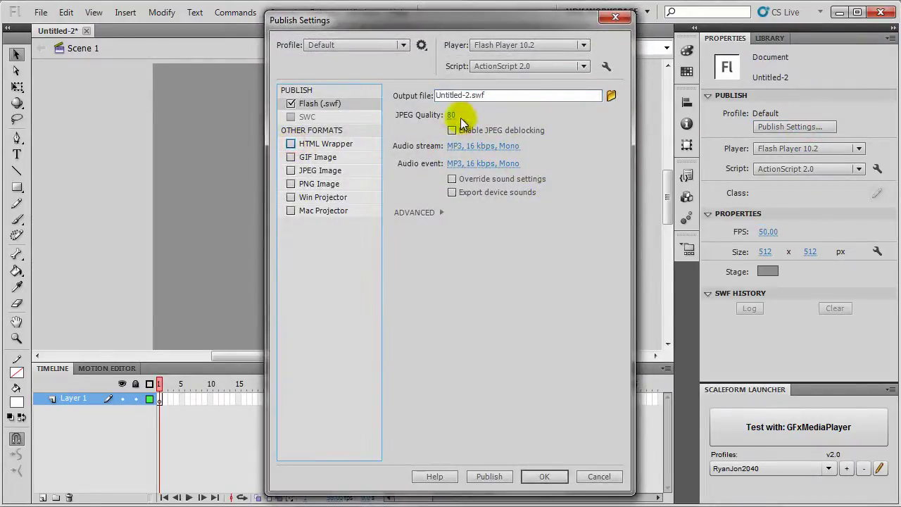
{"action": "left_click", "coordinate": [451, 115]}
{"action": "type", "text": "100"}
{"action": "left_click", "coordinate": [611, 95]}
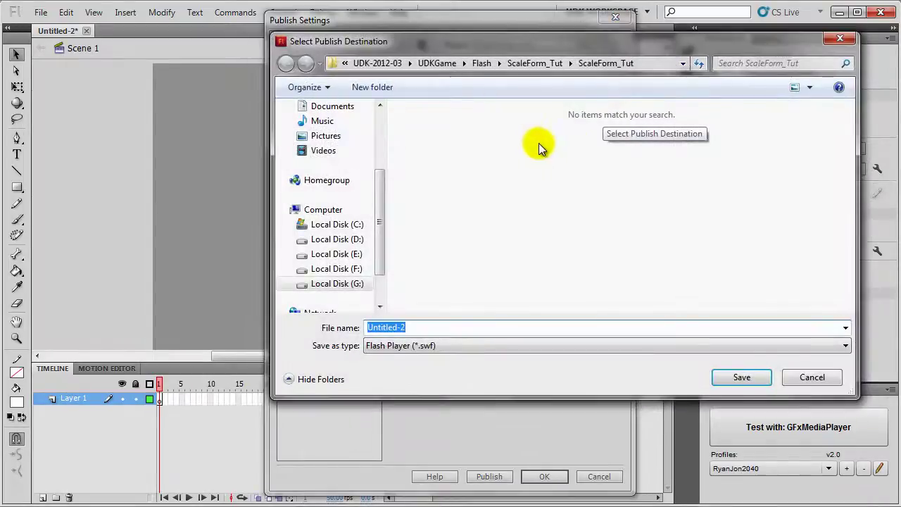
{"action": "left_click", "coordinate": [531, 62]}
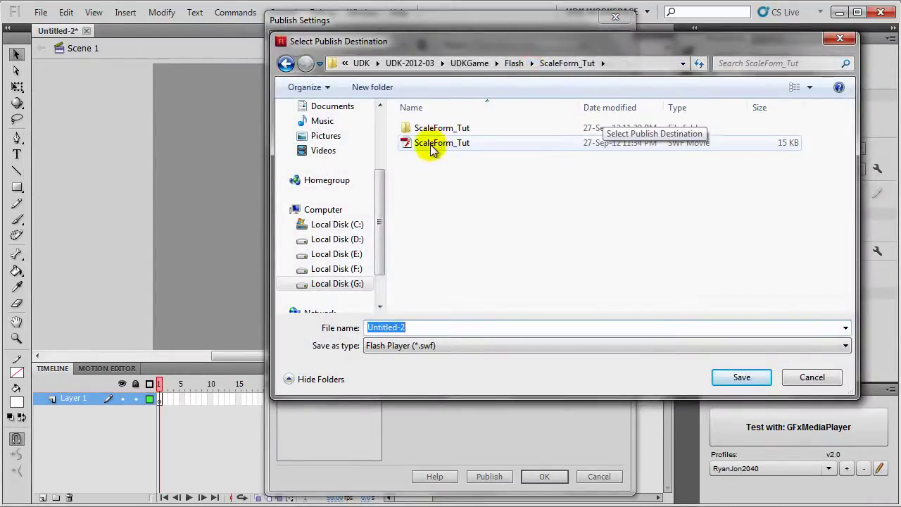
{"action": "left_click", "coordinate": [465, 150]}
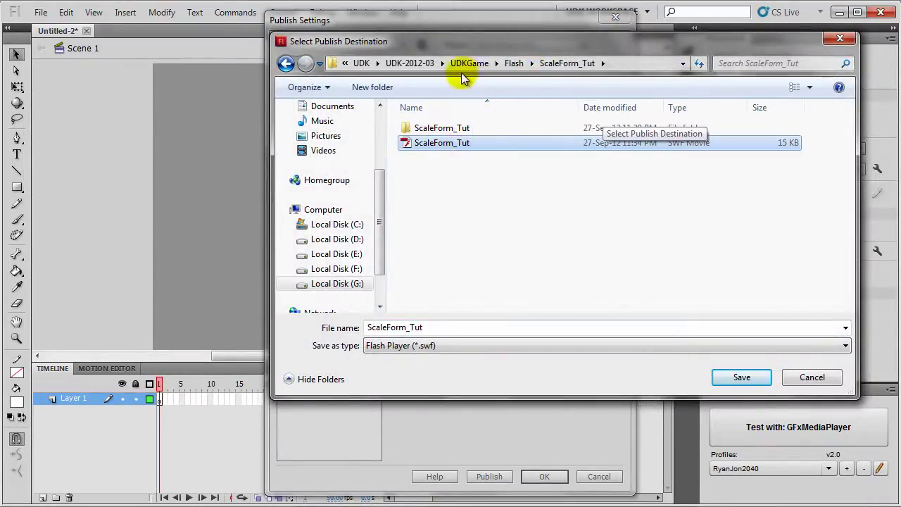
{"action": "double_click", "coordinate": [441, 143]}
{"action": "left_click", "coordinate": [483, 303]}
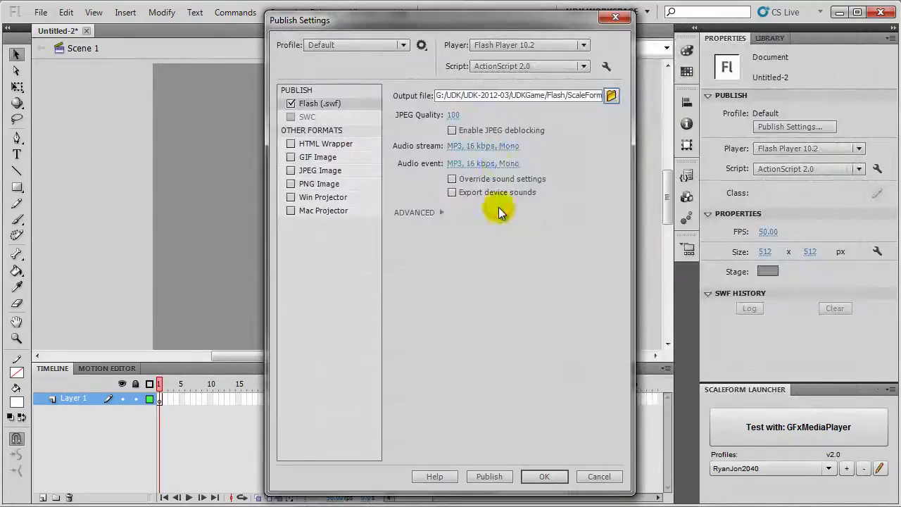
{"action": "left_click", "coordinate": [543, 477]}
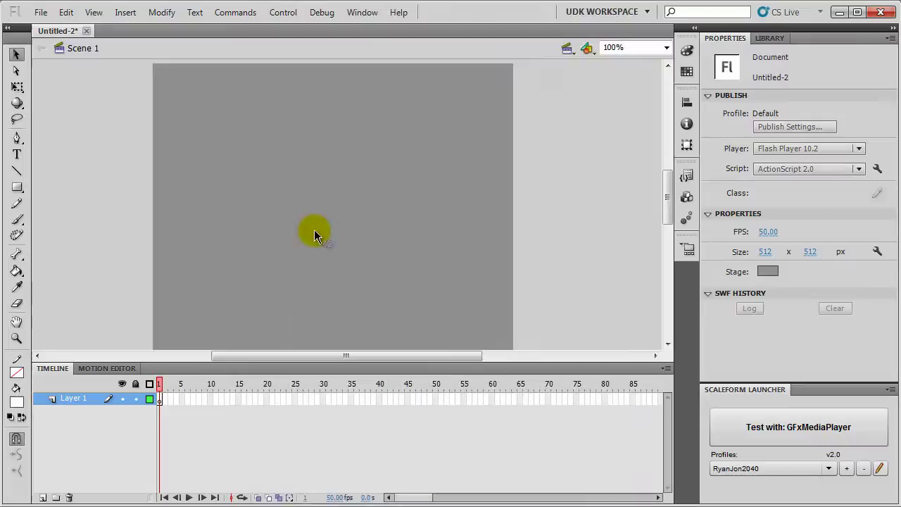
- Save the document over the existing ScaleForm_Tut.fla
{"action": "left_click", "coordinate": [40, 12]}
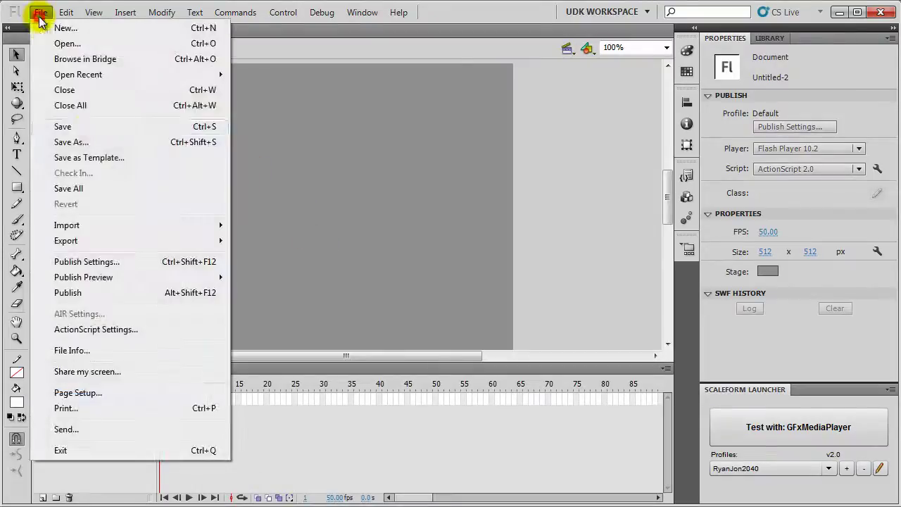
{"action": "left_click", "coordinate": [88, 133]}
{"action": "left_click", "coordinate": [386, 191]}
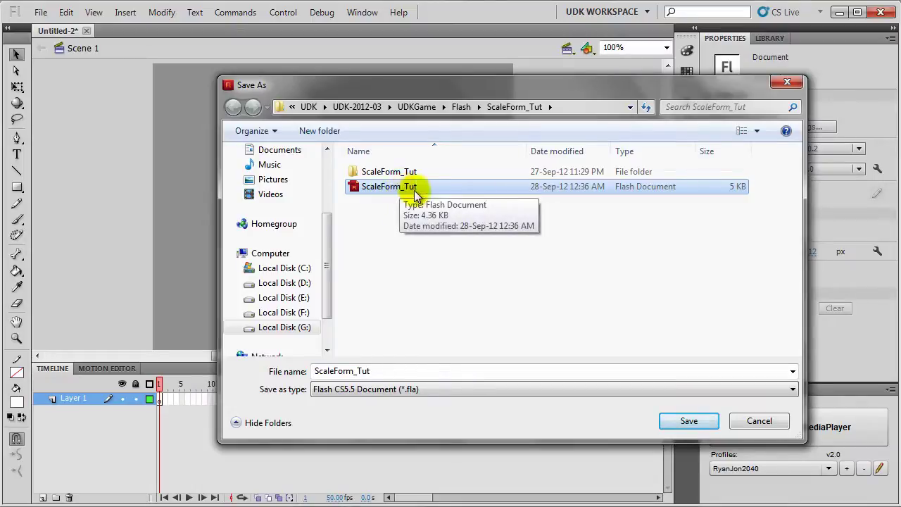
{"action": "double_click", "coordinate": [403, 188]}
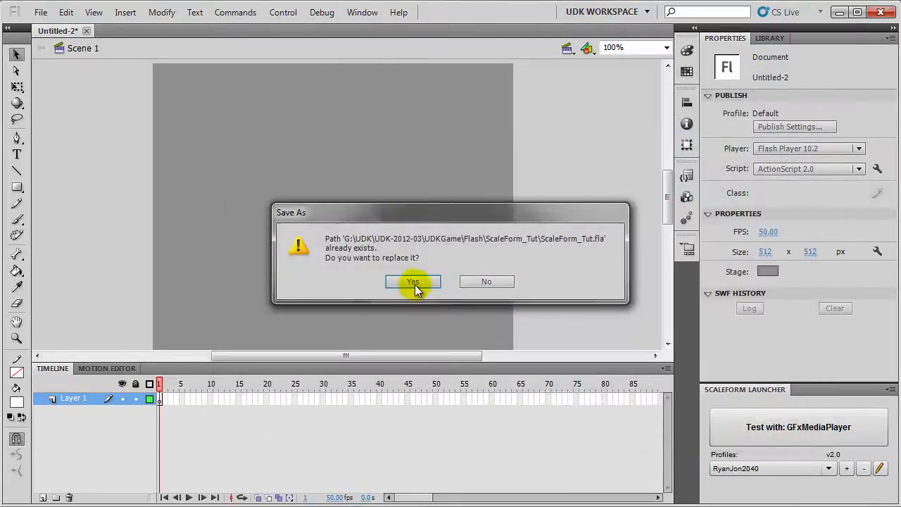
{"action": "left_click", "coordinate": [402, 282]}
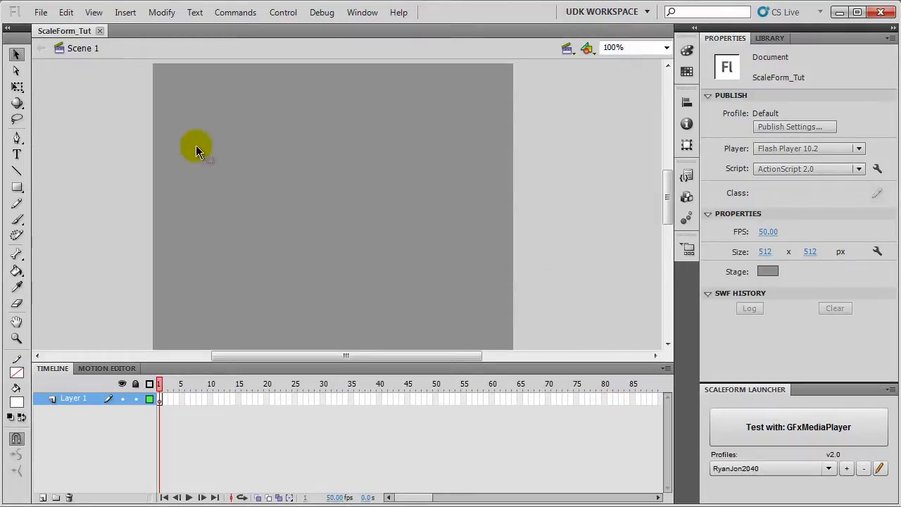
- Rename Layer 1 to Main and add a new layer named Actions above it
{"action": "double_click", "coordinate": [83, 397]}
{"action": "type", "text": "Main"}
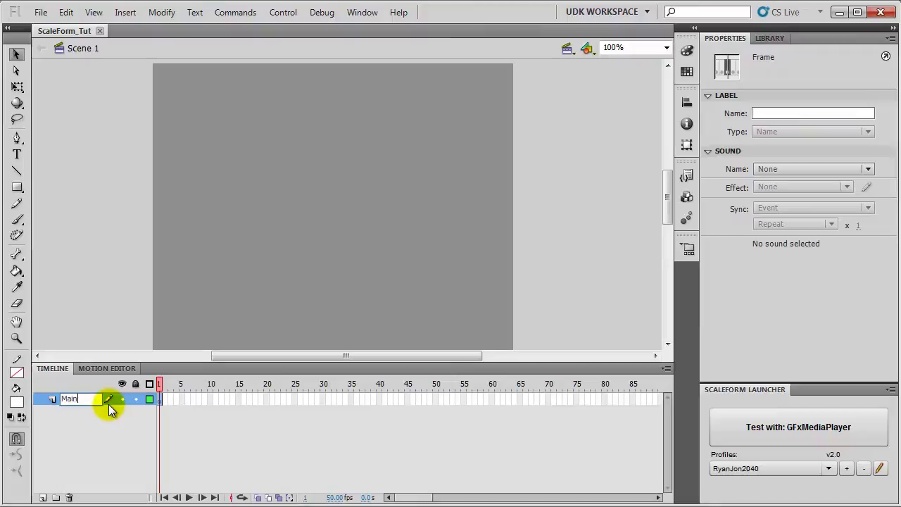
{"action": "key", "text": "Return"}
{"action": "left_click", "coordinate": [43, 497]}
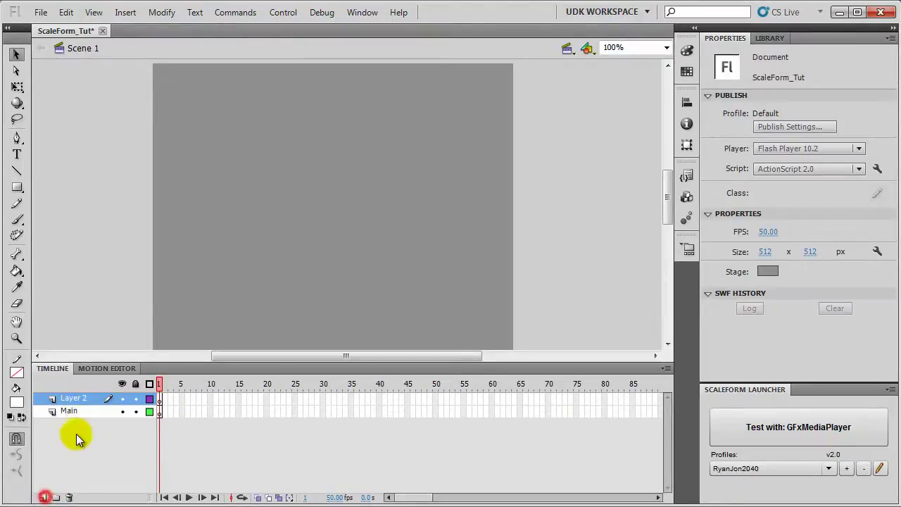
{"action": "double_click", "coordinate": [76, 399]}
{"action": "type", "text": "Actio"}
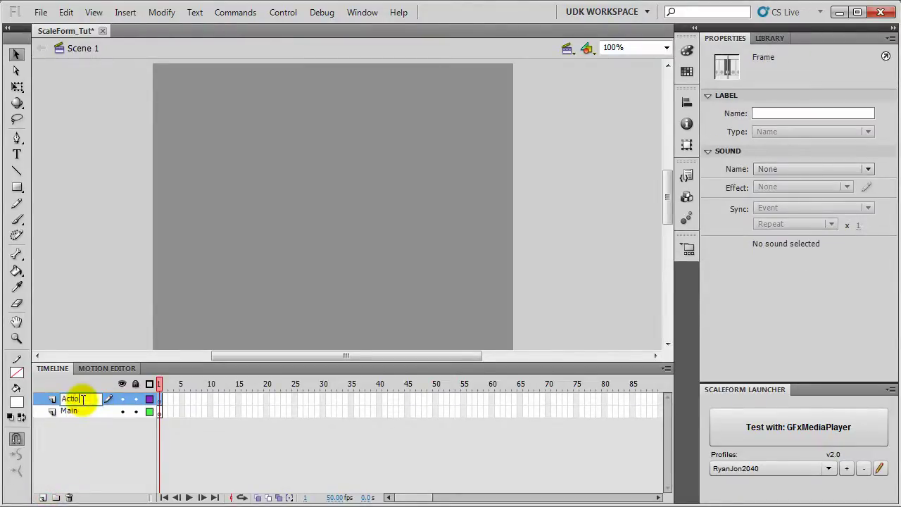
{"action": "type", "text": "n"}
{"action": "key", "text": "Return"}
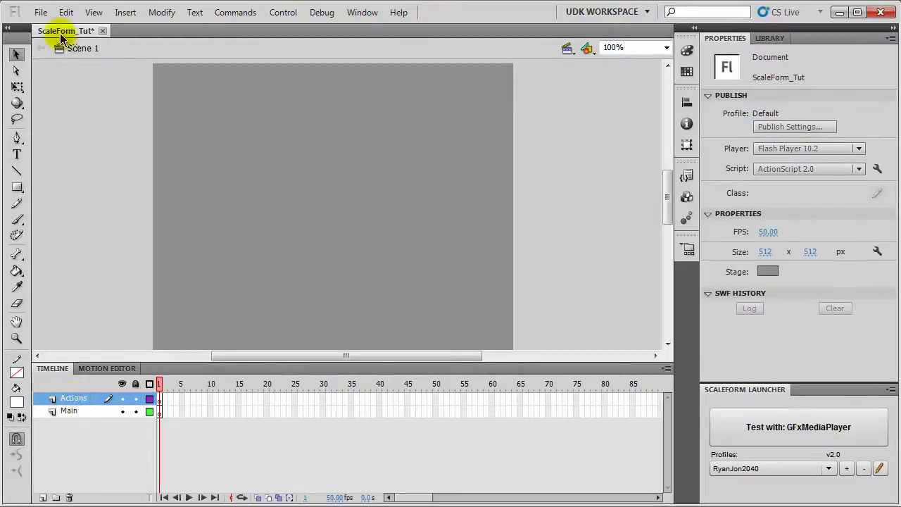
- Import the Circle image from the ScaleForm_Tut folder onto the stage
{"action": "left_click", "coordinate": [41, 12]}
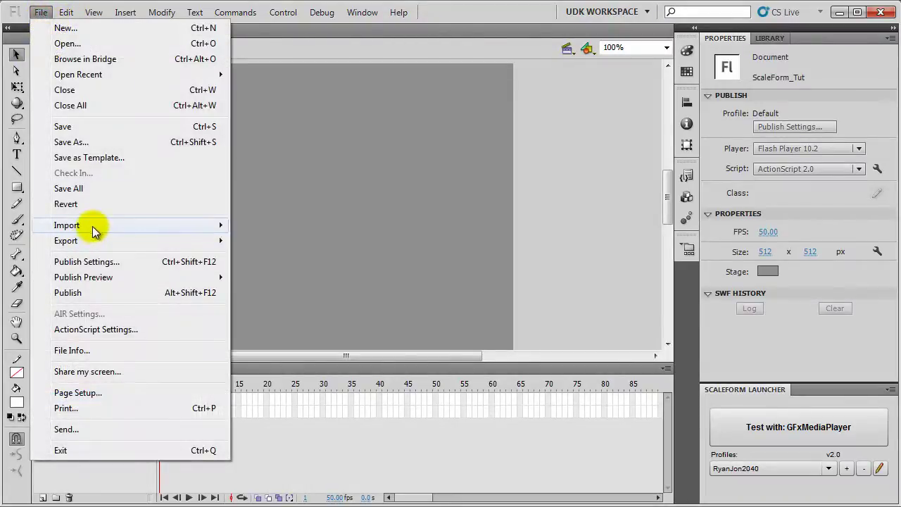
{"action": "left_click", "coordinate": [67, 225]}
{"action": "left_click", "coordinate": [330, 228]}
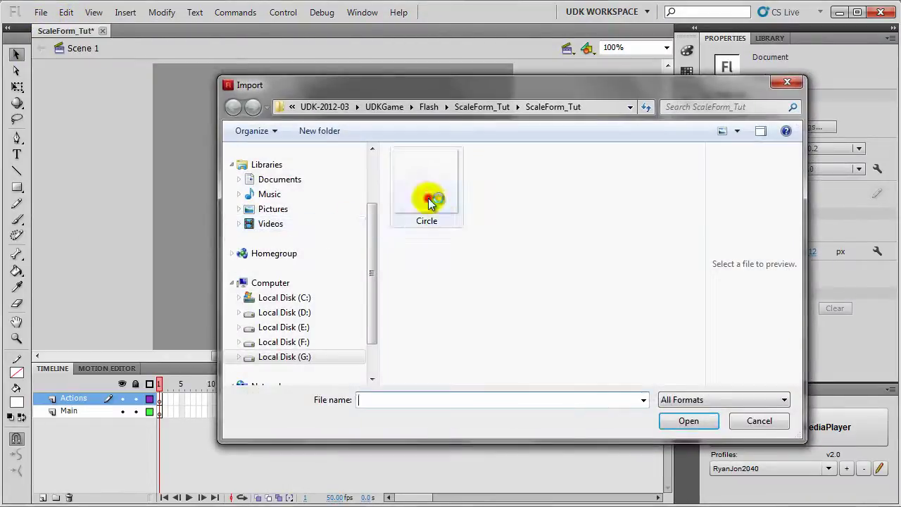
{"action": "left_click", "coordinate": [431, 202]}
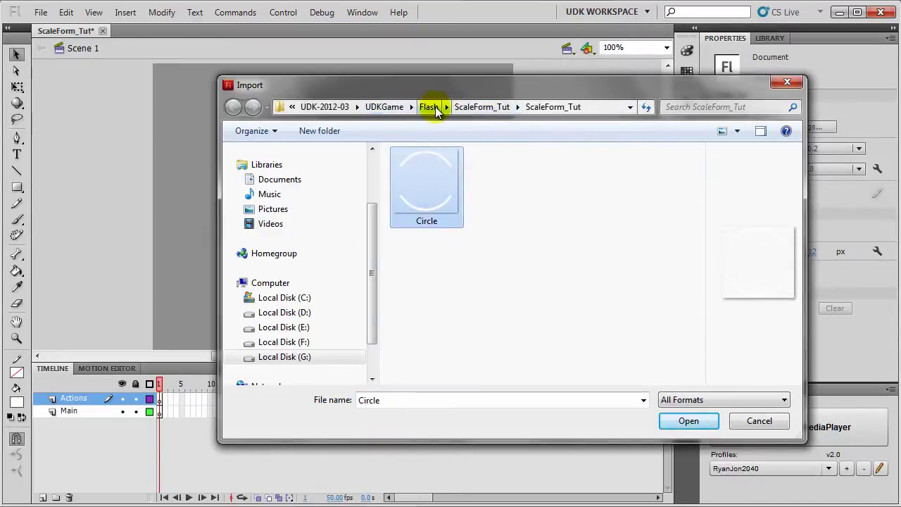
{"action": "left_click", "coordinate": [482, 107]}
{"action": "left_click", "coordinate": [461, 175]}
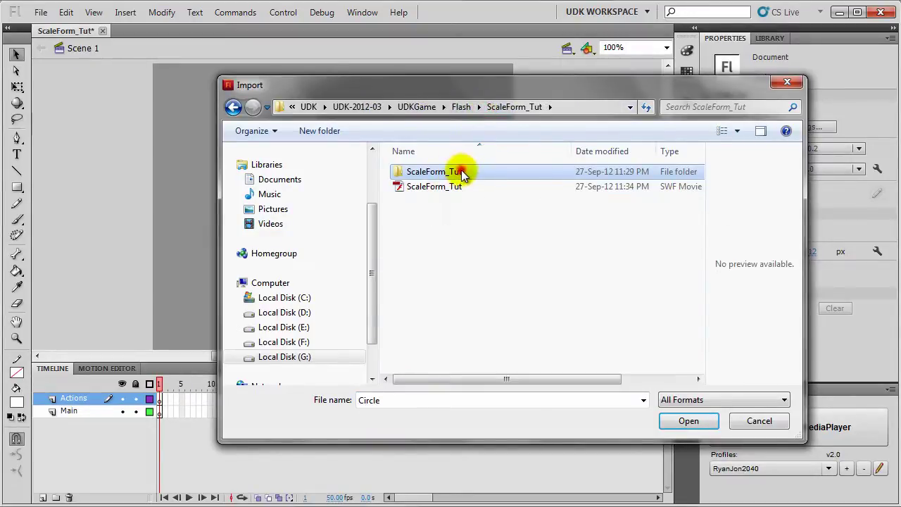
{"action": "double_click", "coordinate": [461, 172]}
{"action": "left_click", "coordinate": [482, 107]}
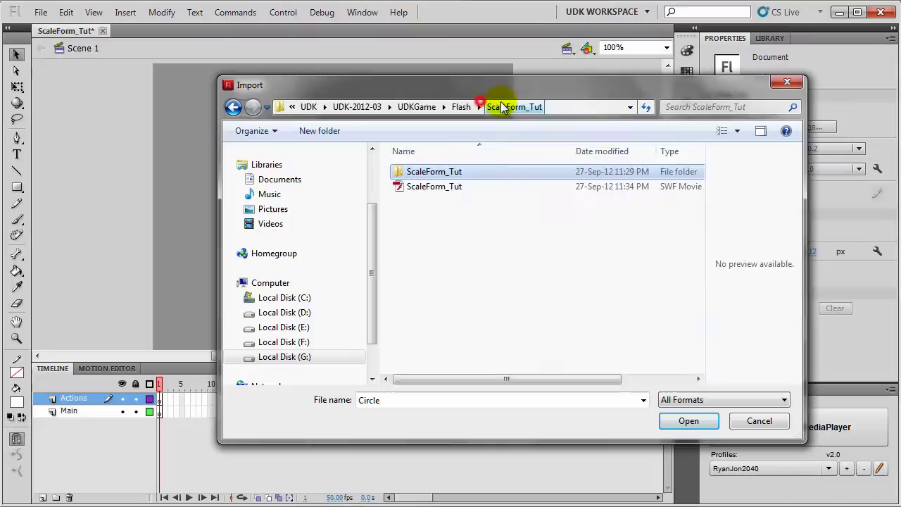
{"action": "double_click", "coordinate": [437, 174]}
{"action": "double_click", "coordinate": [438, 175]}
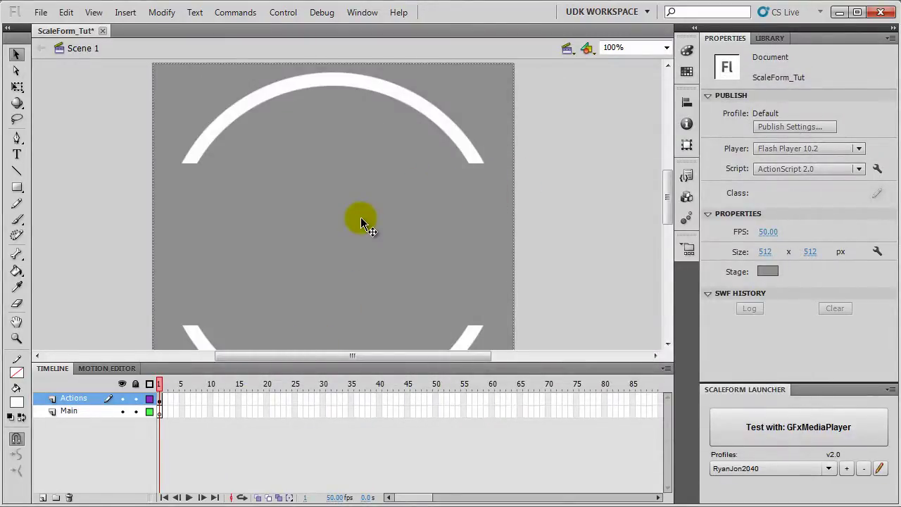
- Convert the circle image into a top-left-registered movie clip named Main_mc
{"action": "key", "text": "F8"}
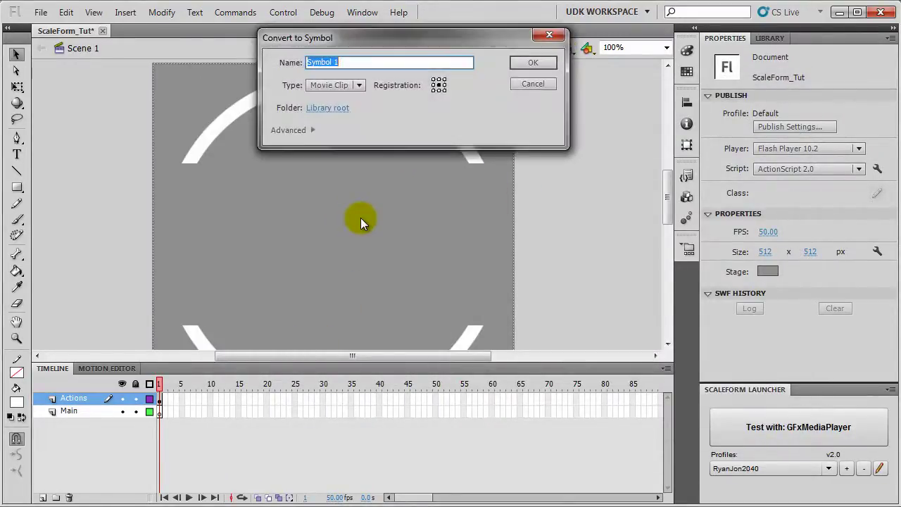
{"action": "left_click", "coordinate": [435, 79]}
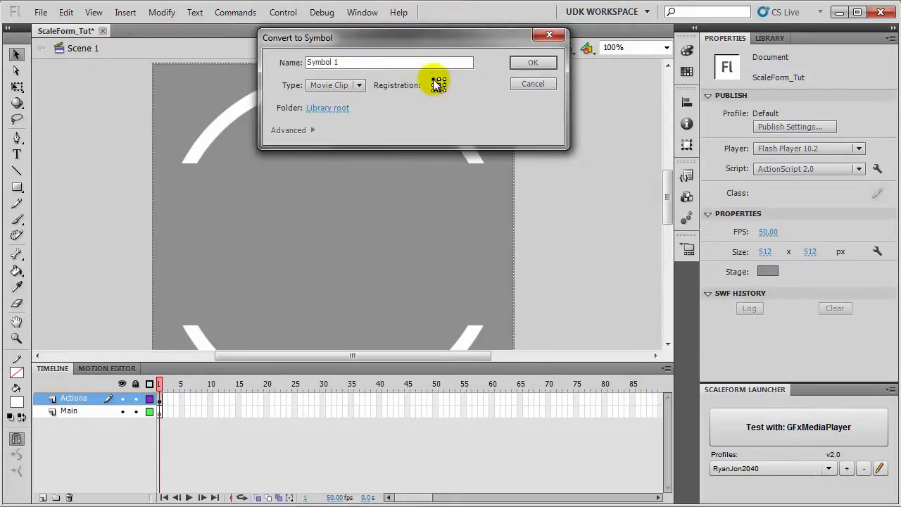
{"action": "left_click", "coordinate": [358, 66]}
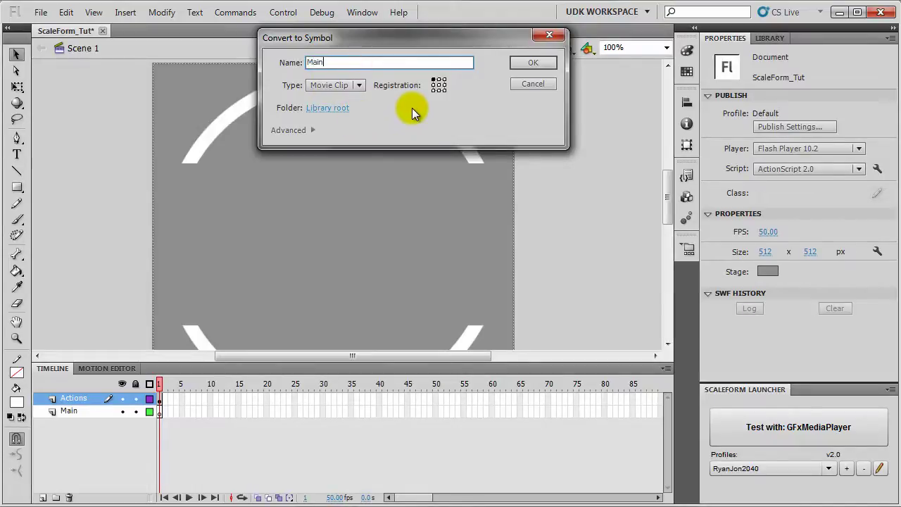
{"action": "type", "text": "Main_mc"}
{"action": "key", "text": "Return"}
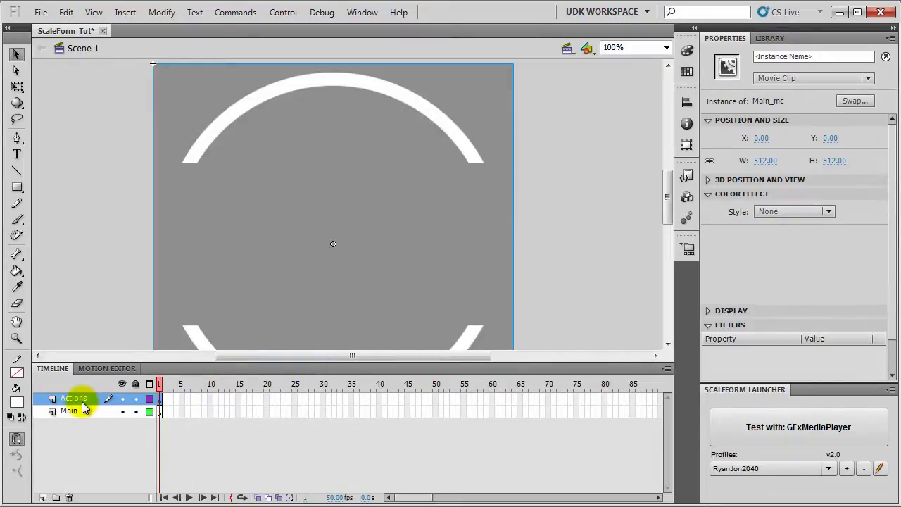
- Move Main_mc onto the Main layer in place and nudge it to X 0.45
{"action": "key", "text": "Delete"}
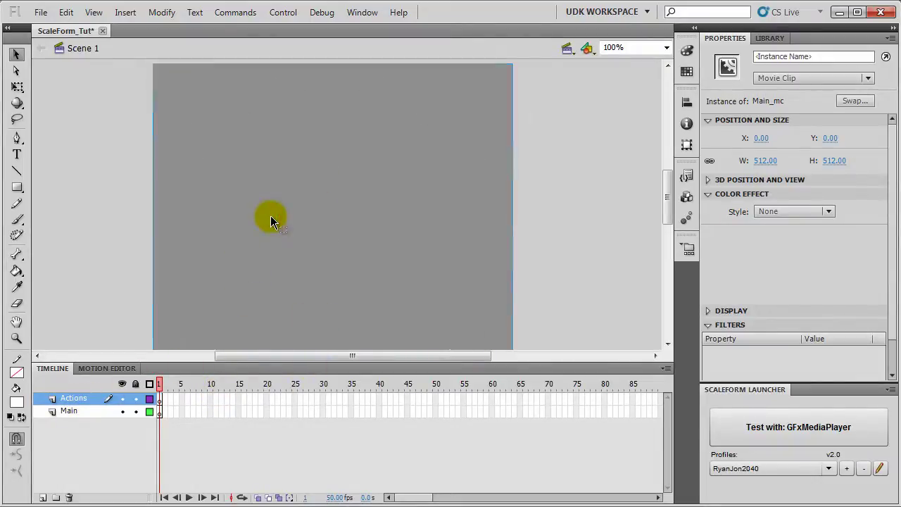
{"action": "left_click", "coordinate": [85, 411]}
{"action": "key", "text": "ctrl+shift+v"}
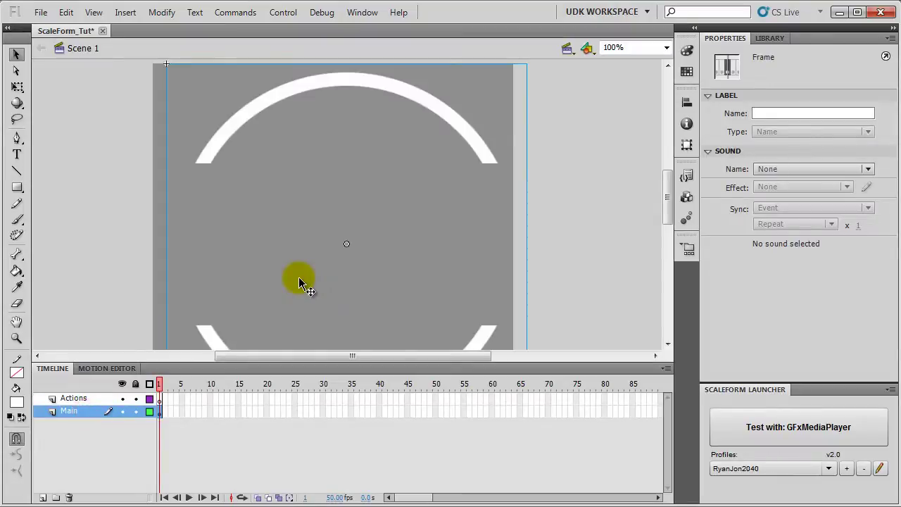
{"action": "left_click_drag", "start_coordinate": [405, 202], "coordinate": [392, 199]}
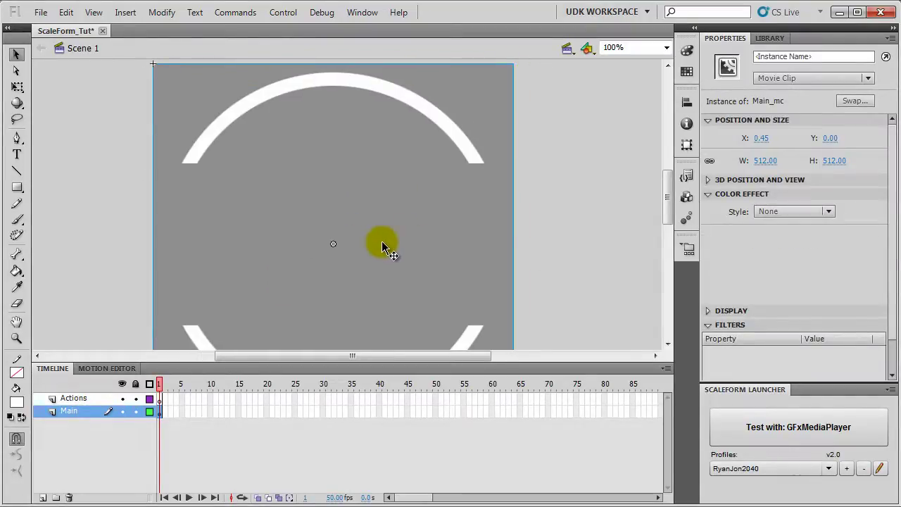
{"action": "scroll", "coordinate": [589, 202], "scroll_direction": "down", "scroll_amount": 5}
{"action": "scroll", "coordinate": [589, 203], "scroll_direction": "up", "scroll_amount": 5}
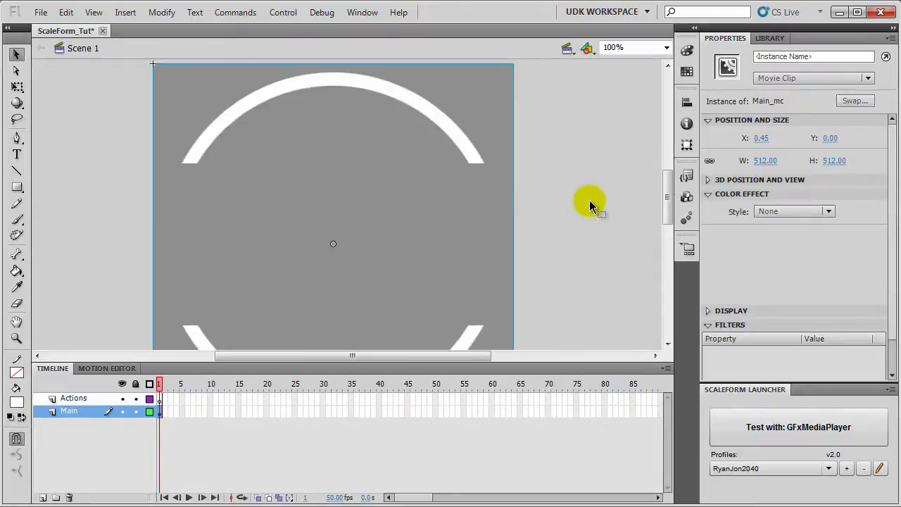
- Inside Main_mc, make the bitmap a centred BigCircle_mc clip on a layer named BigCircle
{"action": "double_click", "coordinate": [423, 165]}
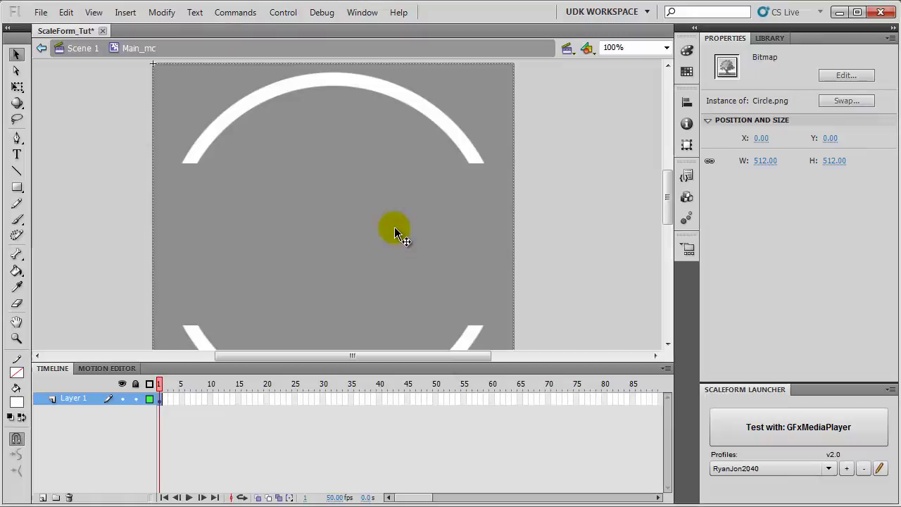
{"action": "key", "text": "F8"}
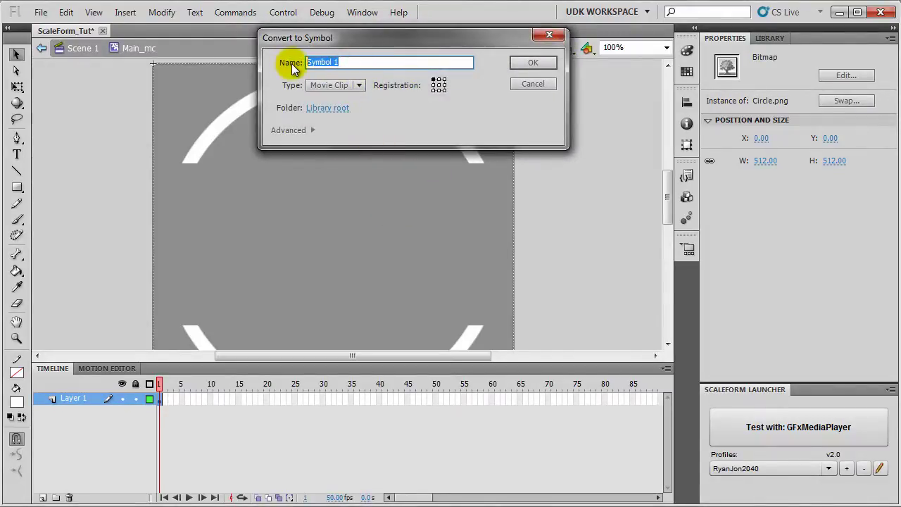
{"action": "type", "text": "BigCircle_mc"}
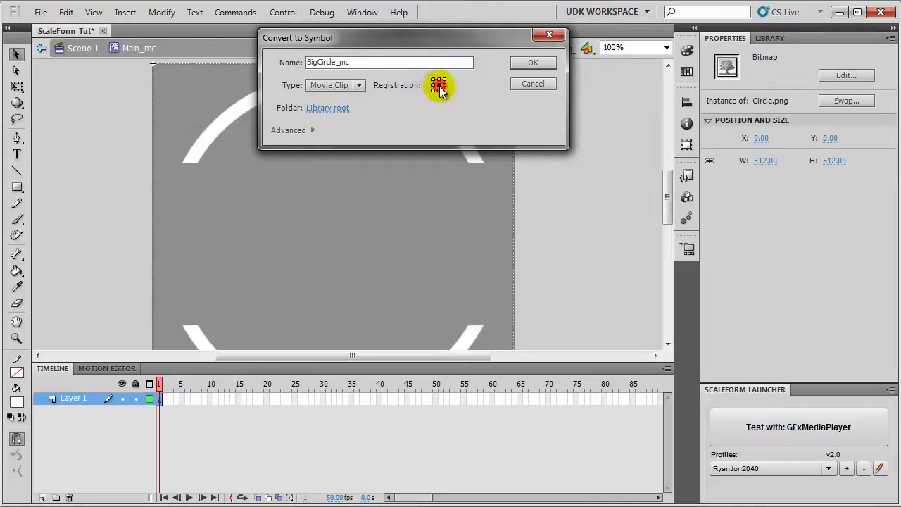
{"action": "left_click", "coordinate": [535, 67]}
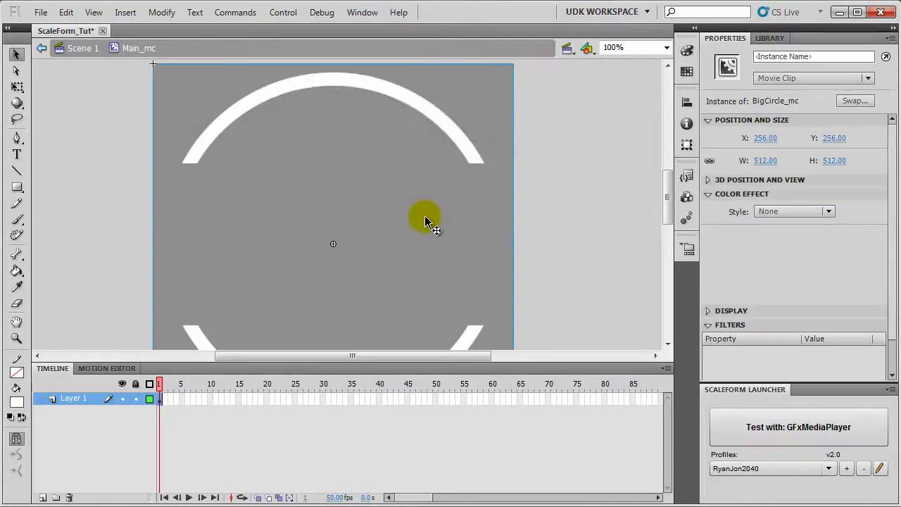
{"action": "double_click", "coordinate": [93, 399]}
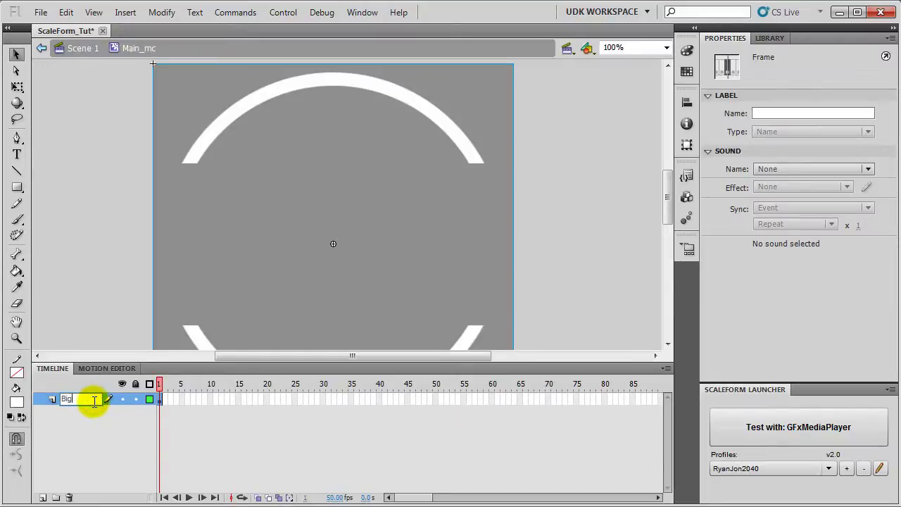
{"action": "key", "text": "Return"}
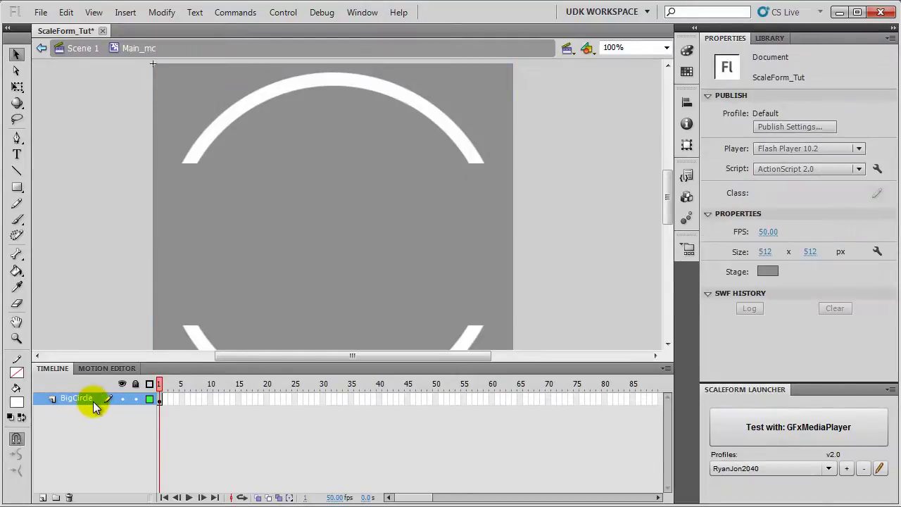
- On BigCircle, add a keyframe at frame 2, a classic tween, and a keyframe at frame 15
{"action": "right_click", "coordinate": [165, 399]}
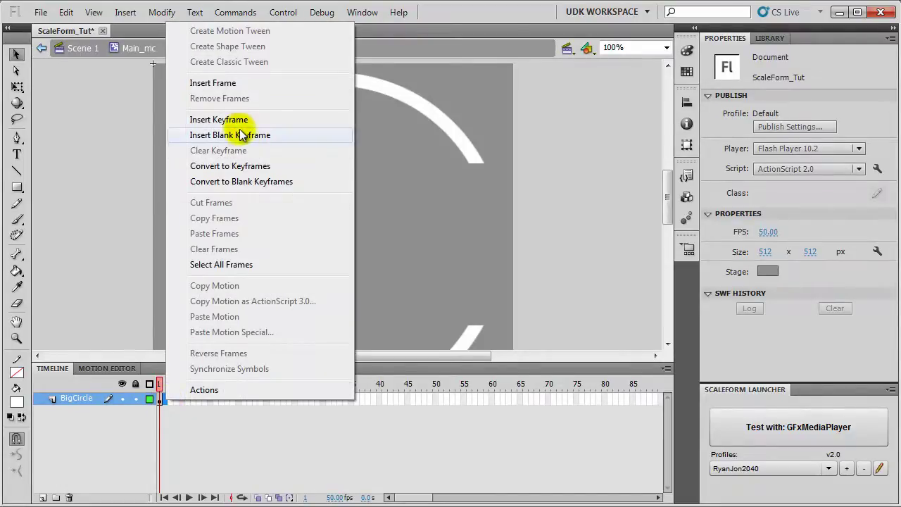
{"action": "left_click", "coordinate": [240, 121]}
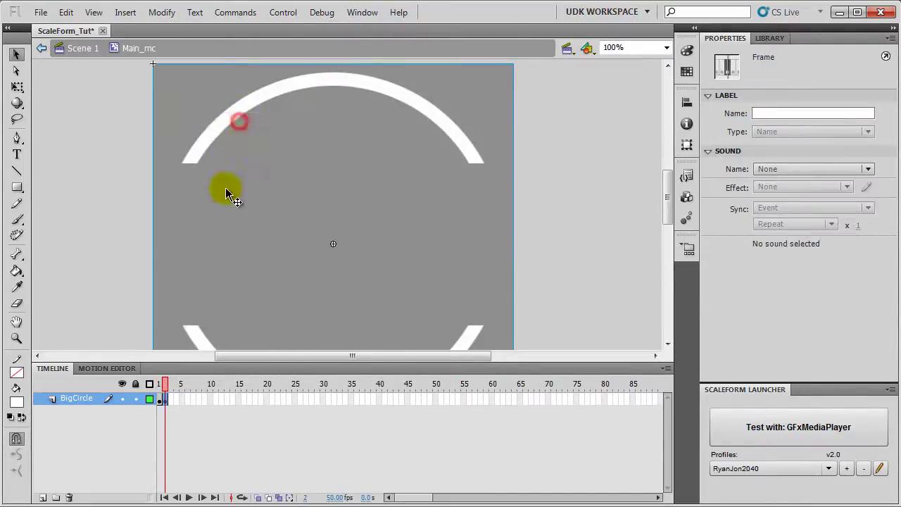
{"action": "right_click", "coordinate": [165, 398]}
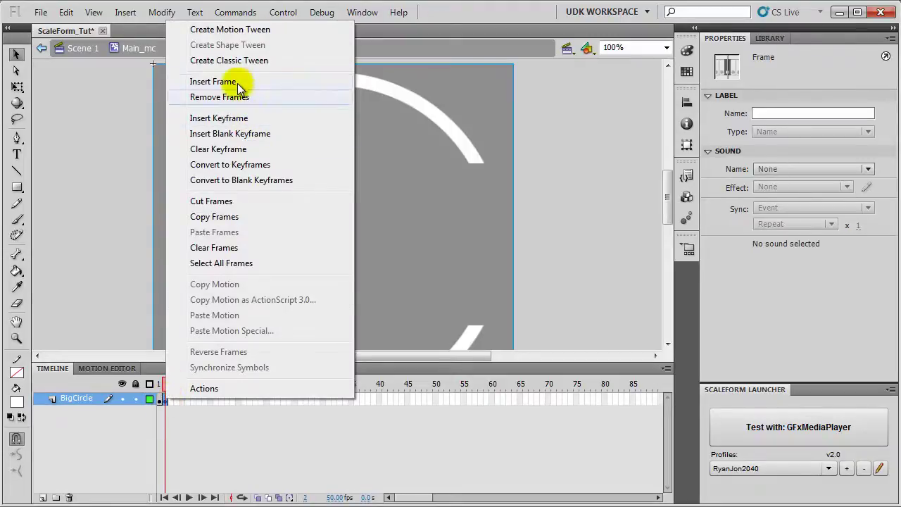
{"action": "left_click", "coordinate": [228, 62]}
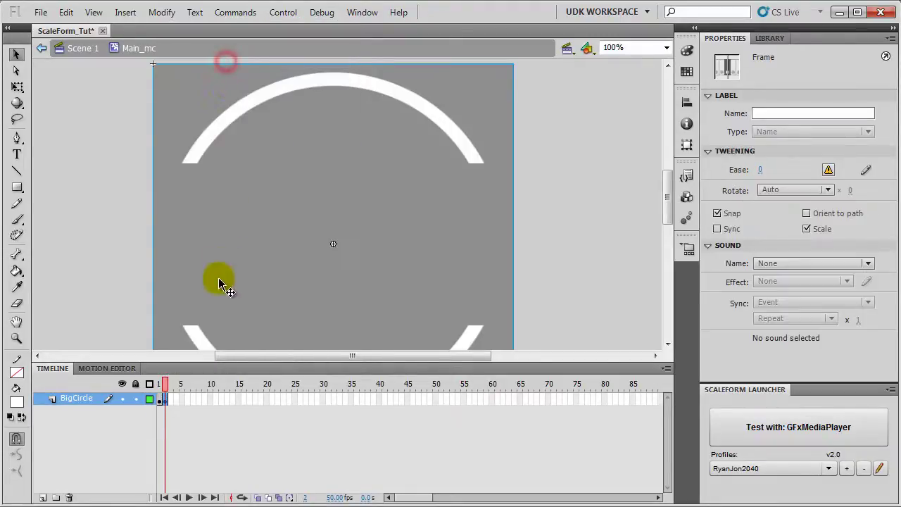
{"action": "right_click", "coordinate": [237, 398]}
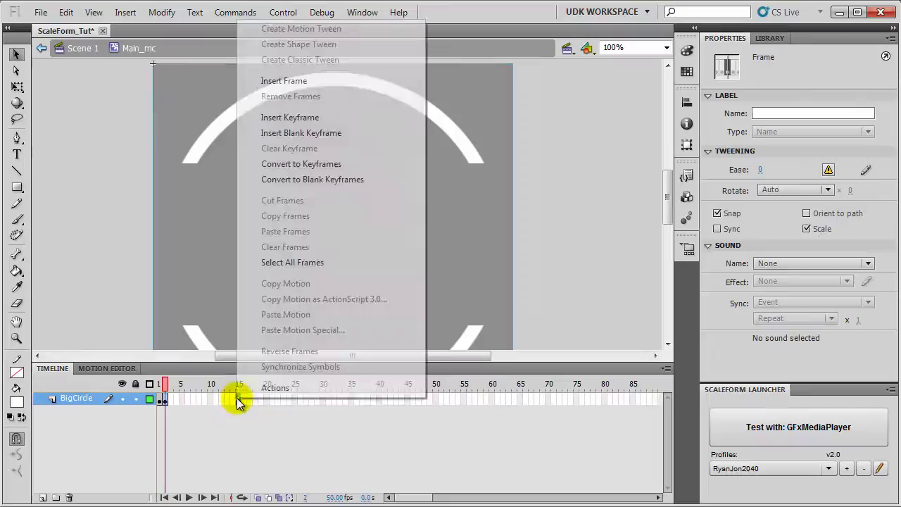
{"action": "left_click", "coordinate": [301, 120]}
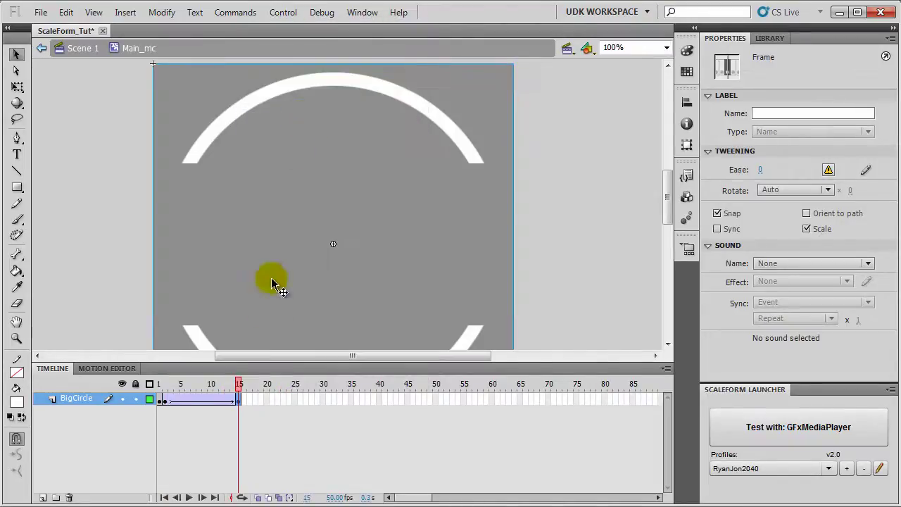
{"action": "mouse_move", "coordinate": [239, 386]}
{"action": "left_mouse_down"}
{"action": "mouse_move", "coordinate": [167, 385]}
{"action": "mouse_move", "coordinate": [243, 387]}
{"action": "left_mouse_up"}
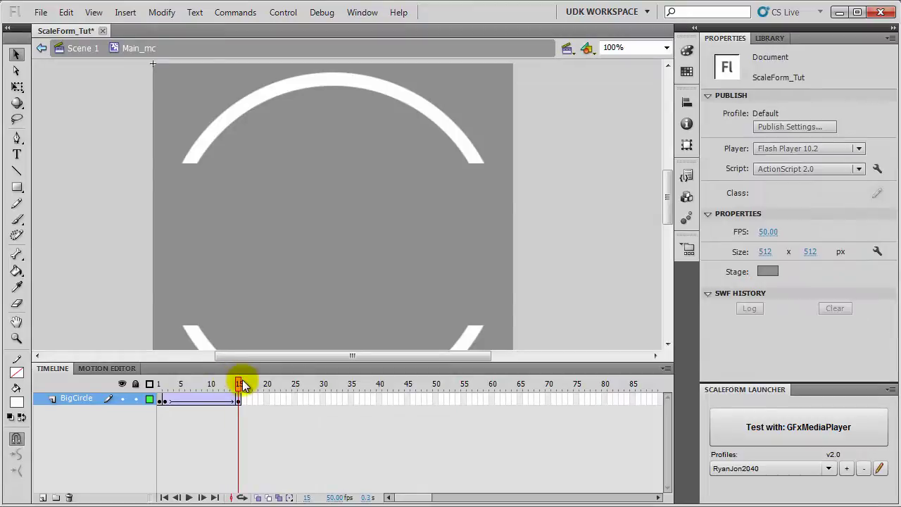
- Rotate the ring 90° at frame 15 with Free Transform, fit the stage in the window, and scrub the tween
{"action": "left_click", "coordinate": [415, 227]}
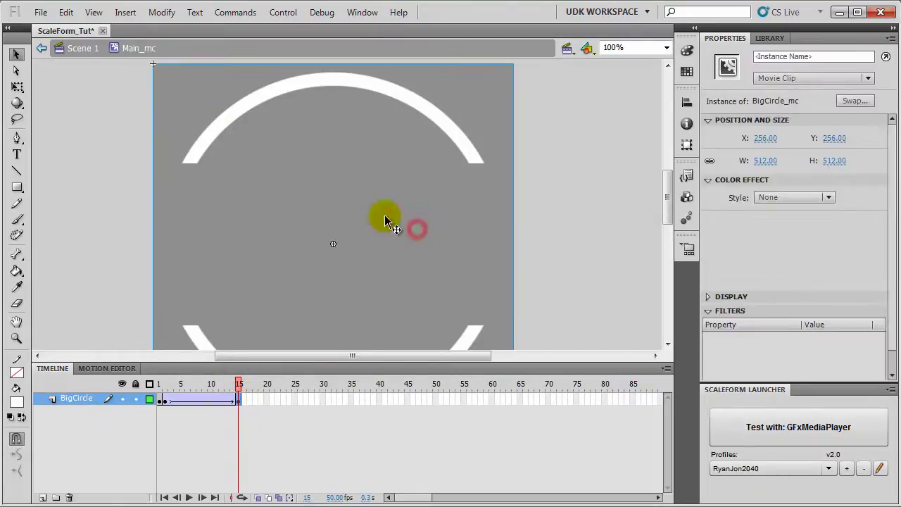
{"action": "left_click", "coordinate": [18, 87]}
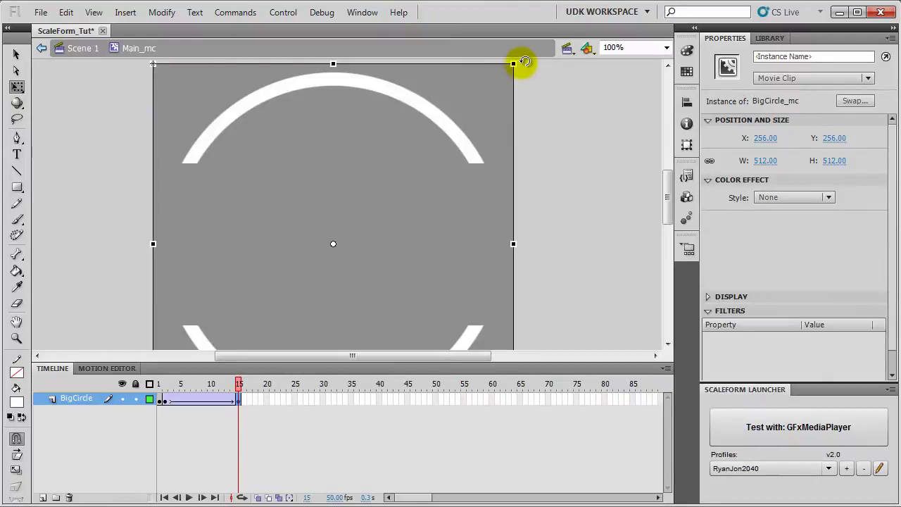
{"action": "left_click_drag", "start_coordinate": [524, 62], "coordinate": [529, 415]}
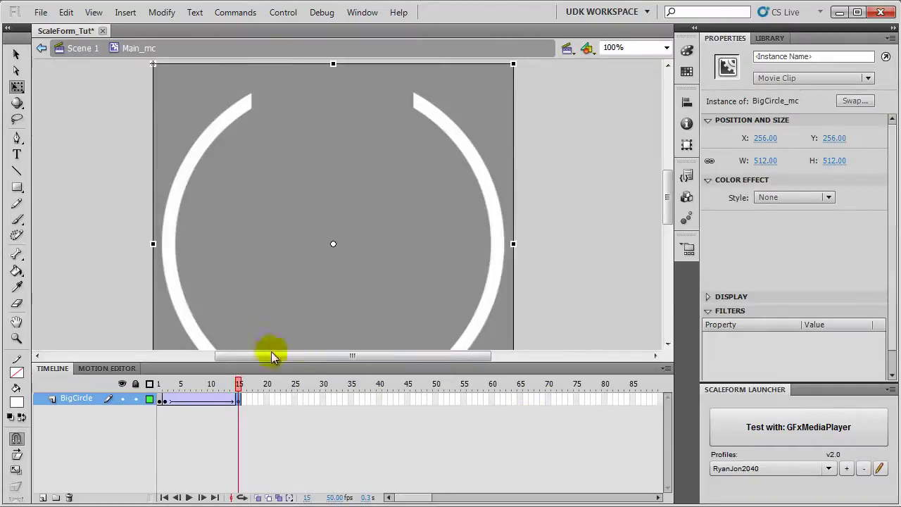
{"action": "left_click_drag", "start_coordinate": [238, 384], "coordinate": [127, 384]}
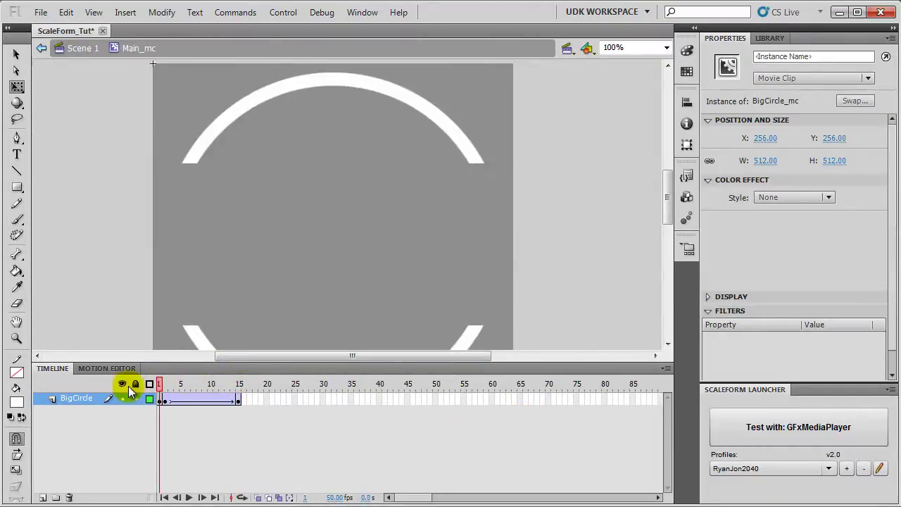
{"action": "left_click", "coordinate": [586, 186]}
{"action": "left_click", "coordinate": [660, 49]}
{"action": "left_click", "coordinate": [637, 57]}
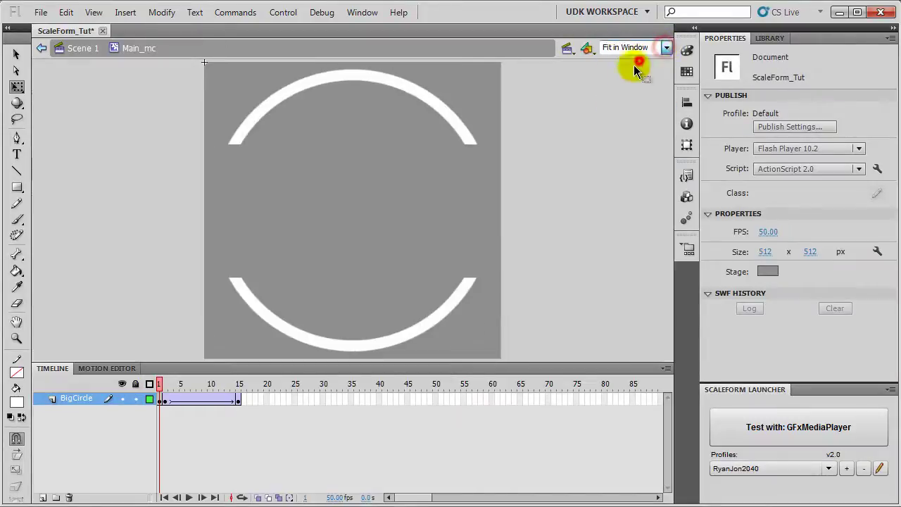
{"action": "left_click_drag", "start_coordinate": [171, 382], "coordinate": [245, 388]}
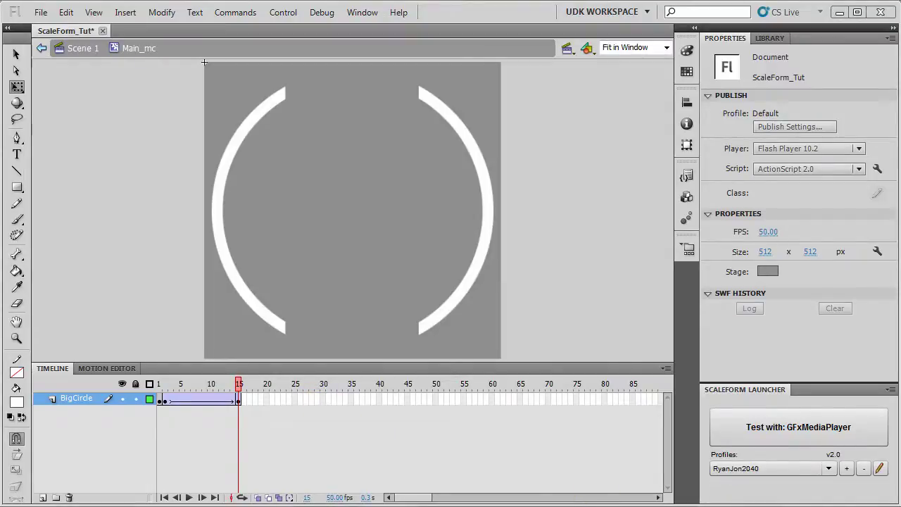
- Insert a keyframe at frame 29 and rotate the ring another 90°, then scrub back to frame 1
{"action": "right_click", "coordinate": [317, 399]}
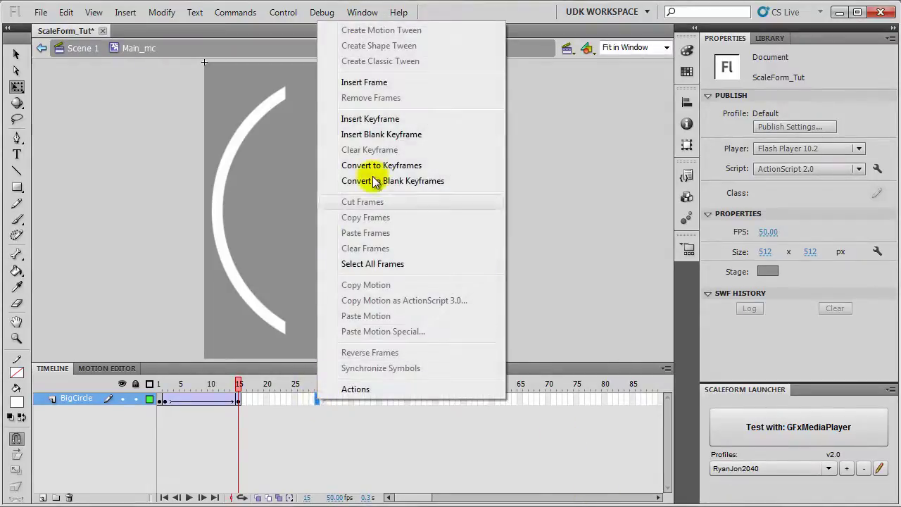
{"action": "left_click", "coordinate": [379, 119]}
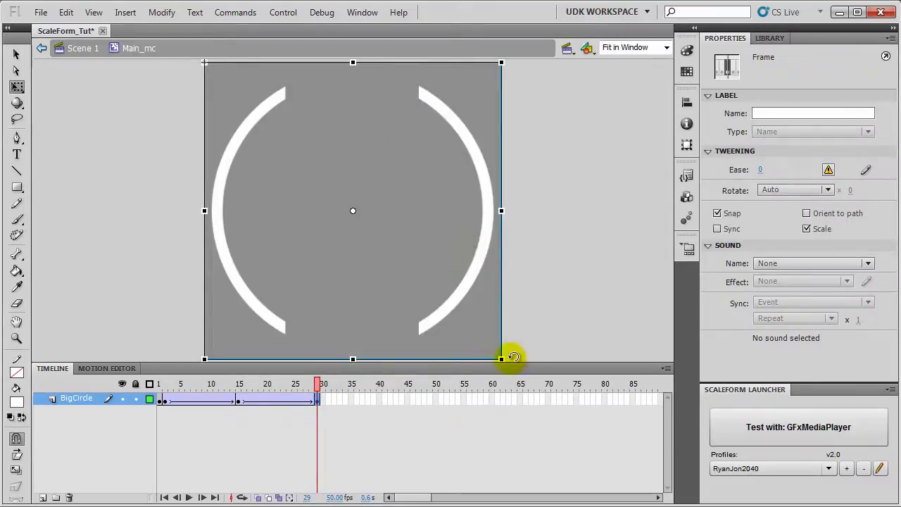
{"action": "left_click_drag", "start_coordinate": [512, 357], "coordinate": [216, 359]}
{"action": "left_click_drag", "start_coordinate": [316, 384], "coordinate": [159, 383]}
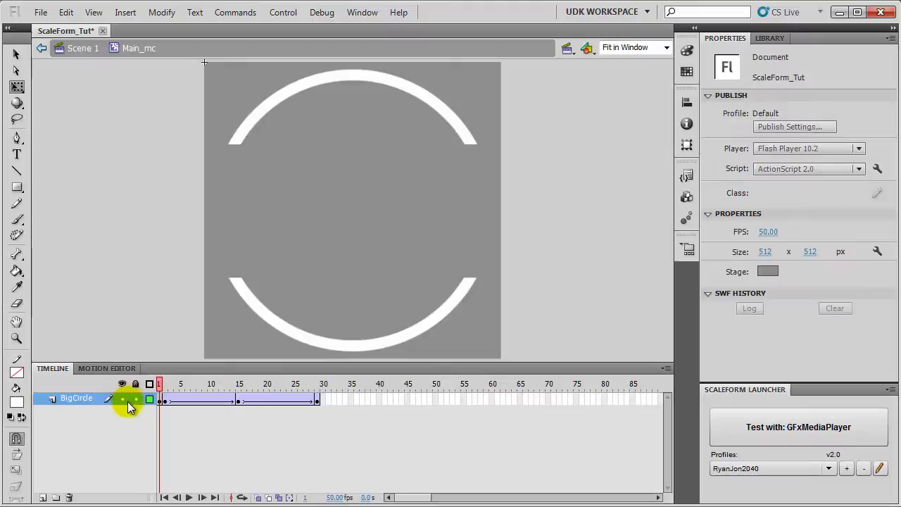
- Add a new layer above BigCircle and name it SmallCircle
{"action": "left_click", "coordinate": [42, 496]}
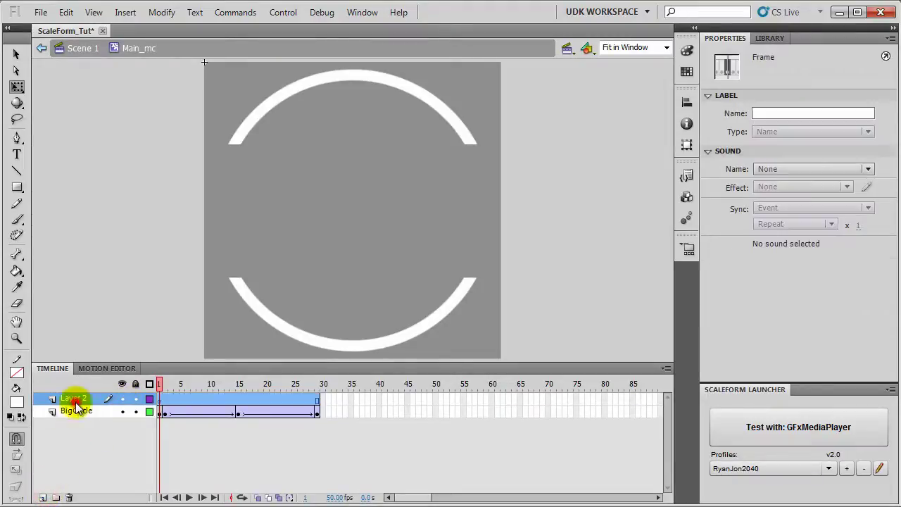
{"action": "double_click", "coordinate": [74, 399]}
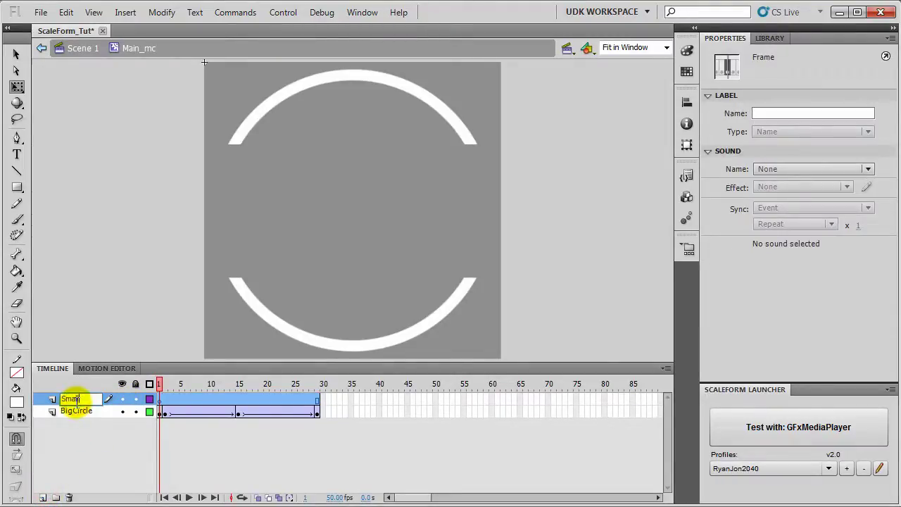
{"action": "key", "text": "Return"}
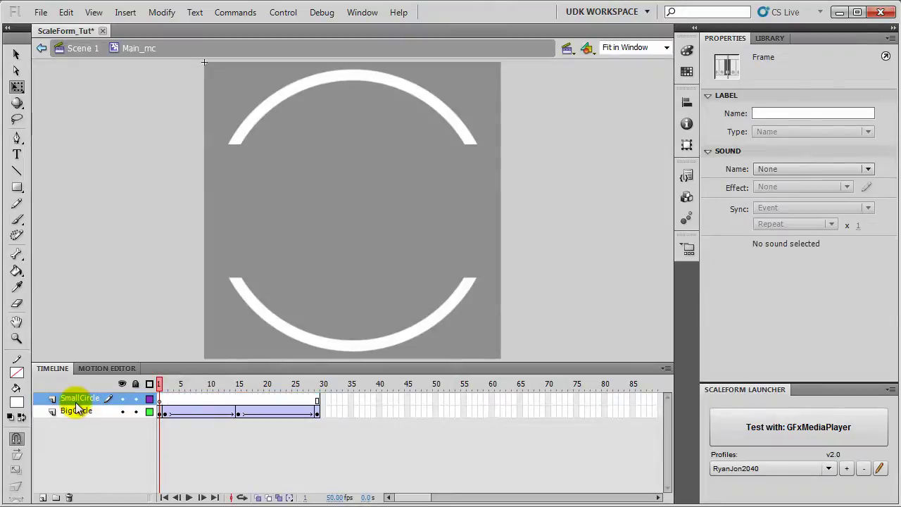
- Place a ring copy on SmallCircle and scale it proportionally to 420 × 420
{"action": "left_click", "coordinate": [262, 309]}
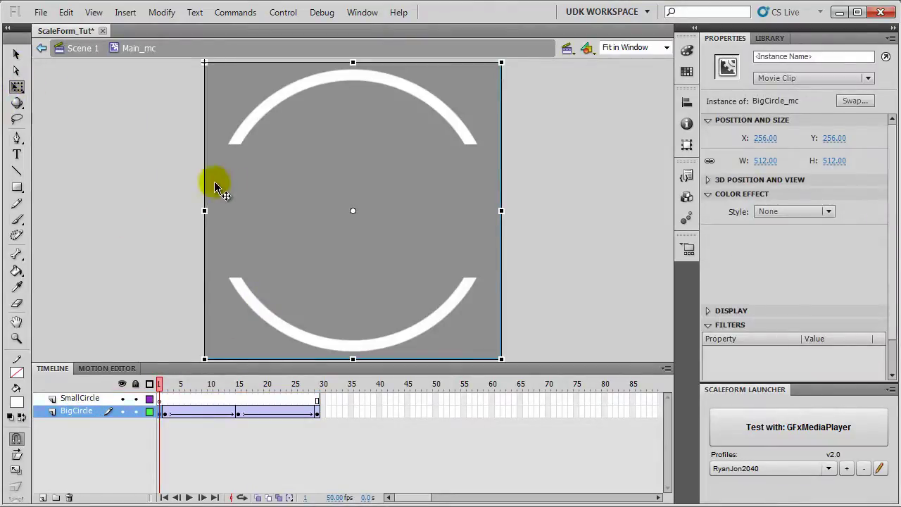
{"action": "left_click", "coordinate": [81, 398]}
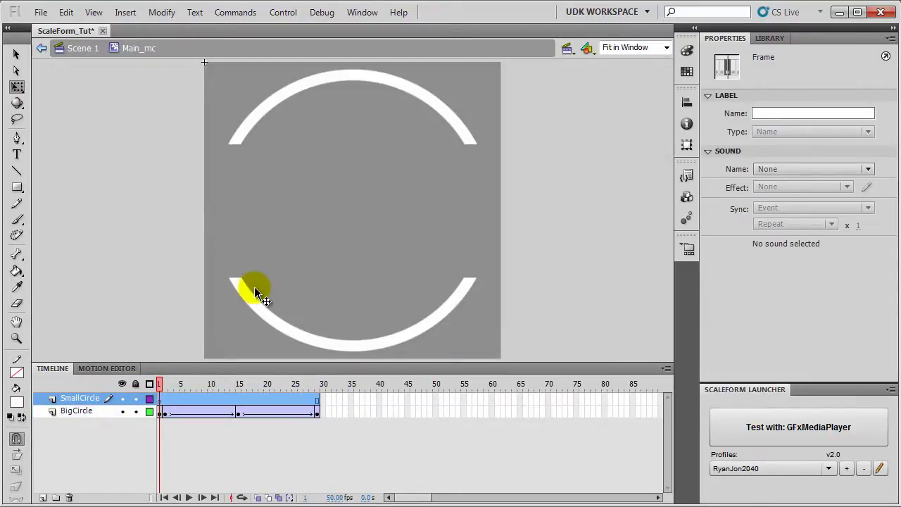
{"action": "left_click", "coordinate": [255, 287]}
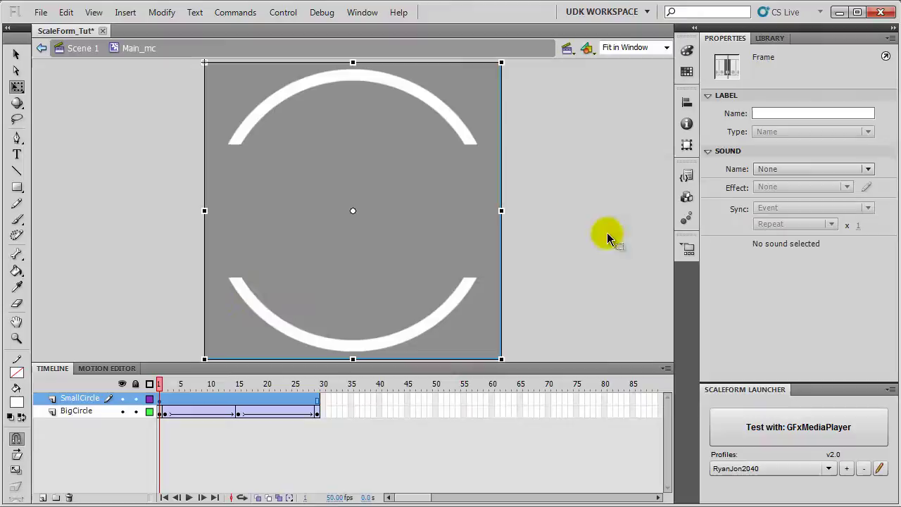
{"action": "left_click", "coordinate": [435, 102]}
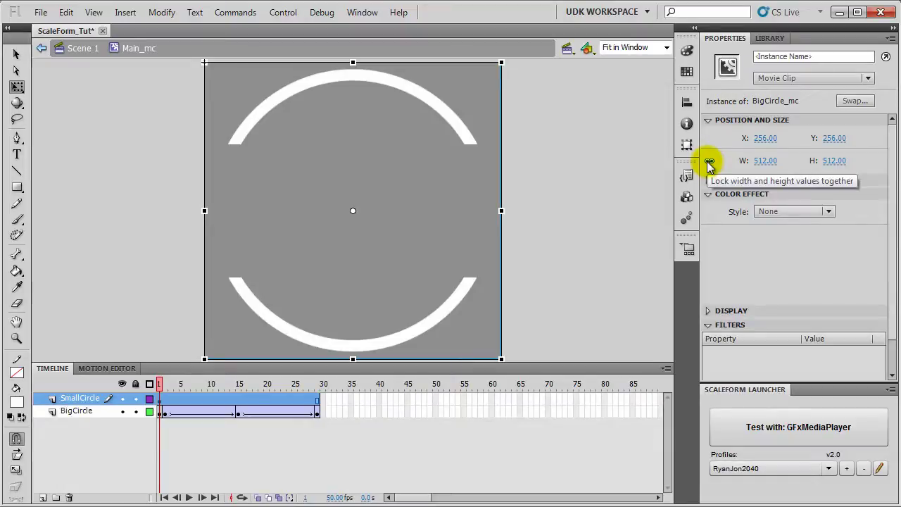
{"action": "left_click", "coordinate": [708, 162]}
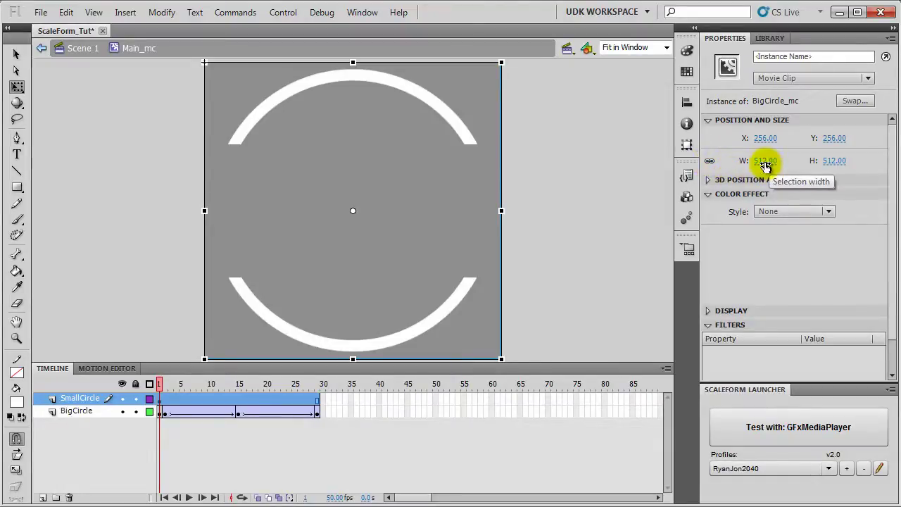
{"action": "left_click_drag", "start_coordinate": [765, 164], "coordinate": [706, 174]}
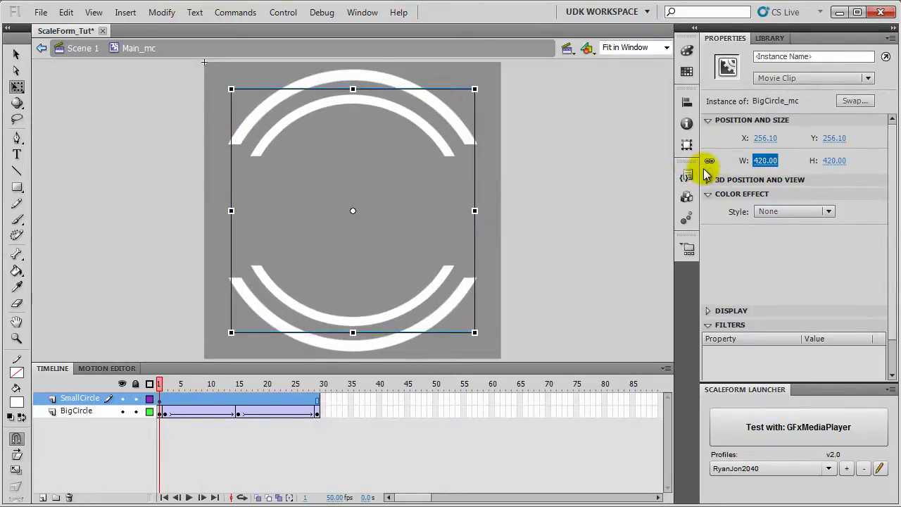
- On SmallCircle, add a keyframe at frame 2, a classic tween, and a keyframe at frame 15
{"action": "left_click", "coordinate": [162, 402]}
{"action": "right_click", "coordinate": [162, 402]}
{"action": "left_click", "coordinate": [237, 120]}
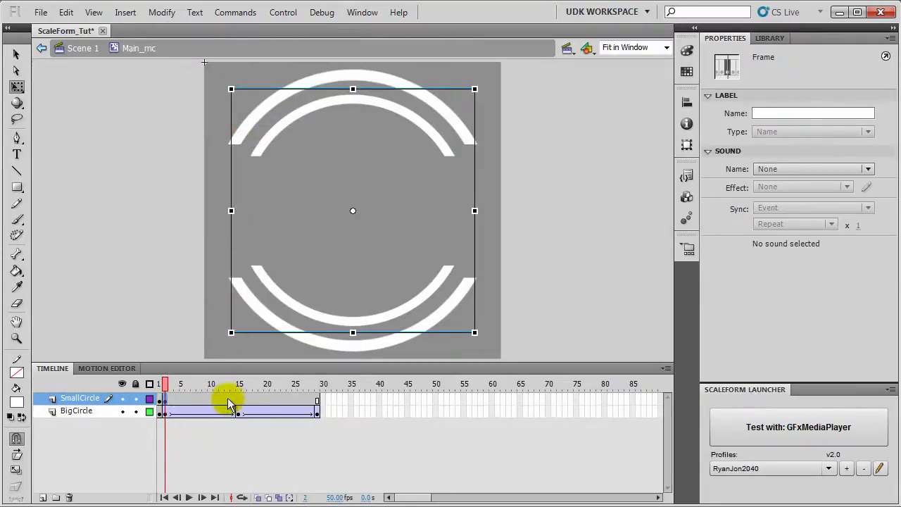
{"action": "right_click", "coordinate": [166, 398]}
{"action": "left_click", "coordinate": [256, 61]}
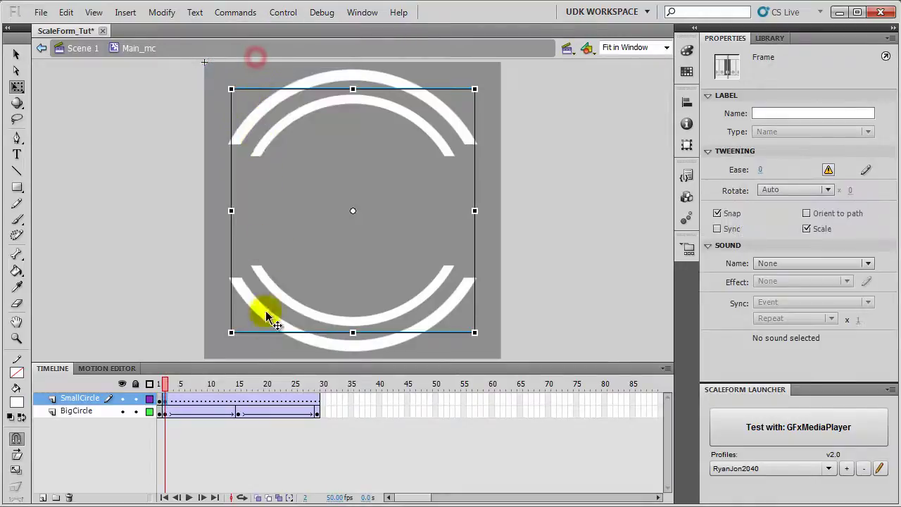
{"action": "right_click", "coordinate": [238, 401]}
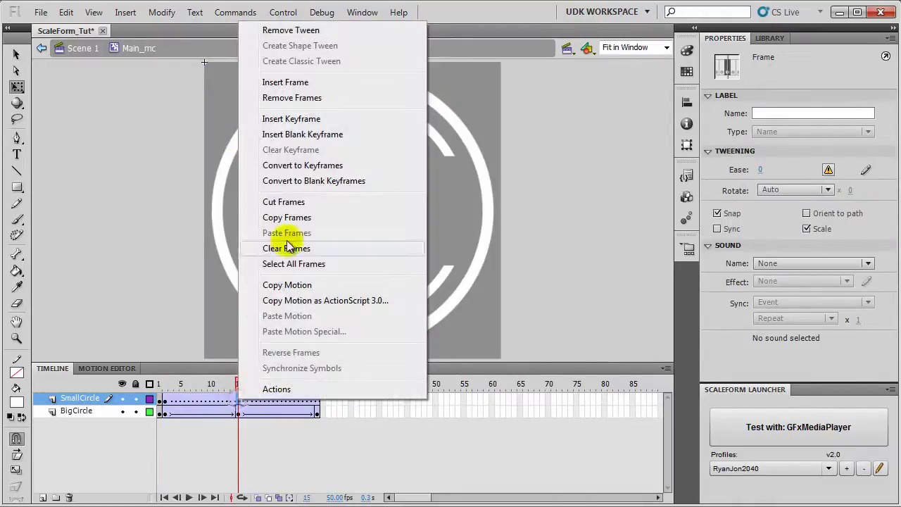
{"action": "left_click", "coordinate": [326, 119]}
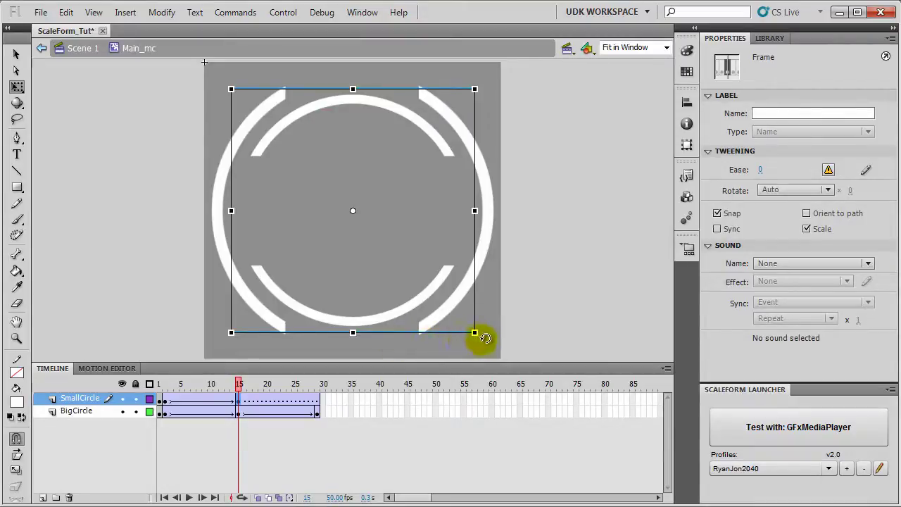
{"action": "left_click_drag", "start_coordinate": [238, 384], "coordinate": [165, 387]}
- Rotate the small ring a quarter turn at frame 15 and preview the rotation
{"action": "left_click", "coordinate": [462, 302]}
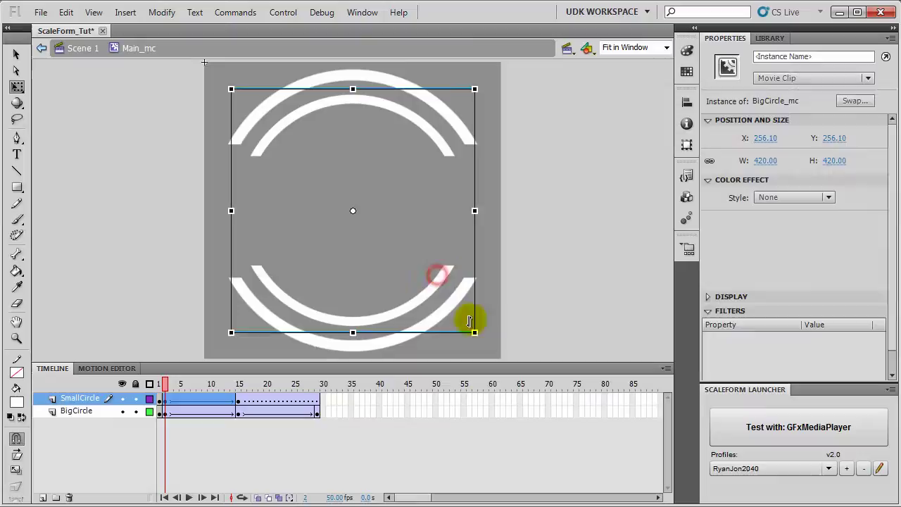
{"action": "left_click_drag", "start_coordinate": [487, 333], "coordinate": [227, 348]}
{"action": "left_click_drag", "start_coordinate": [177, 383], "coordinate": [141, 386]}
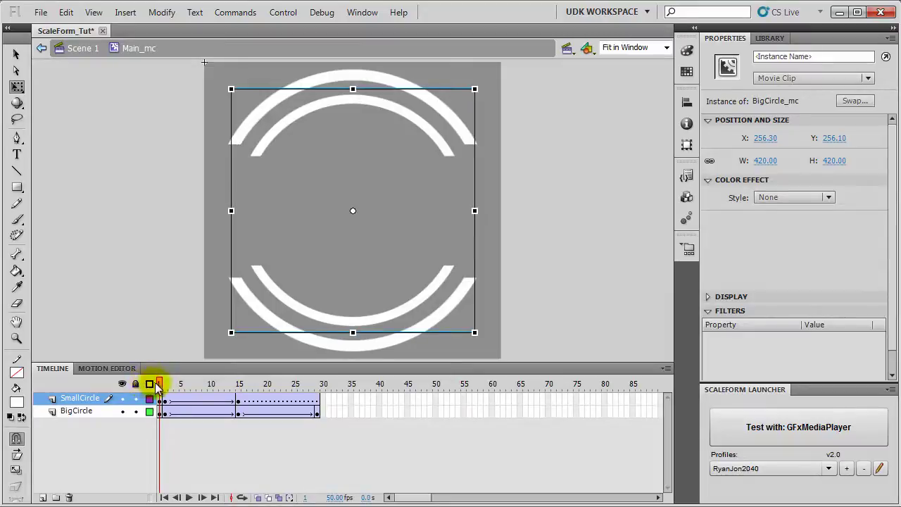
{"action": "left_click", "coordinate": [446, 351]}
{"action": "left_click", "coordinate": [412, 298]}
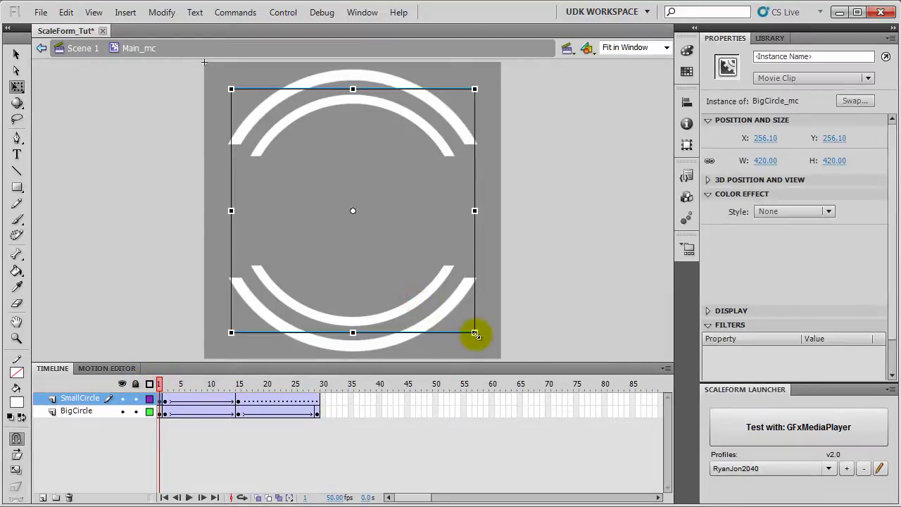
{"action": "left_click_drag", "start_coordinate": [482, 338], "coordinate": [242, 336]}
{"action": "left_click_drag", "start_coordinate": [161, 384], "coordinate": [316, 396]}
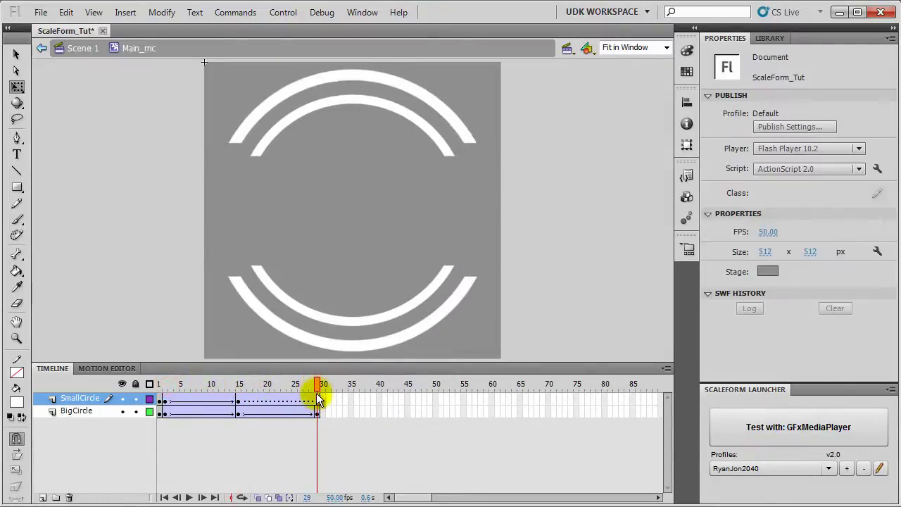
- Extend SmallCircle to a keyframe at frame 29, rotate the ring another quarter turn, and return to frame 1
{"action": "right_click", "coordinate": [316, 396]}
{"action": "left_click", "coordinate": [382, 79]}
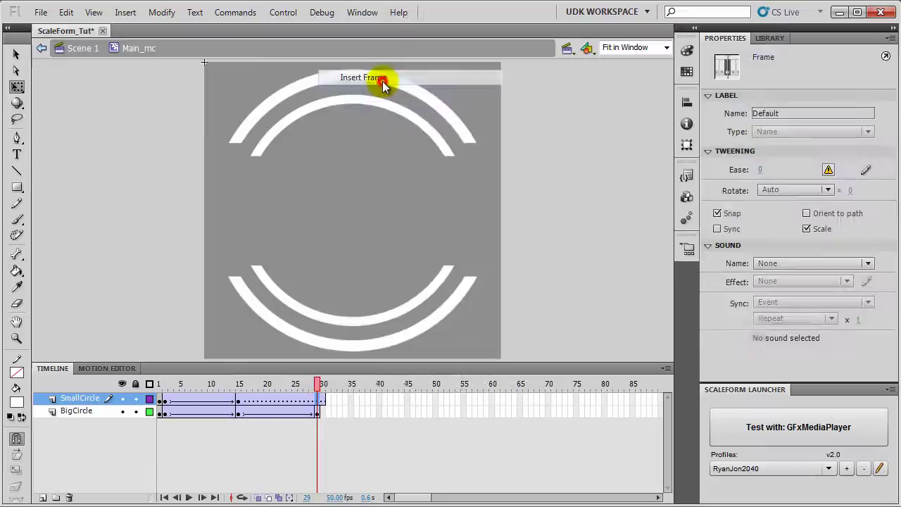
{"action": "right_click", "coordinate": [318, 406]}
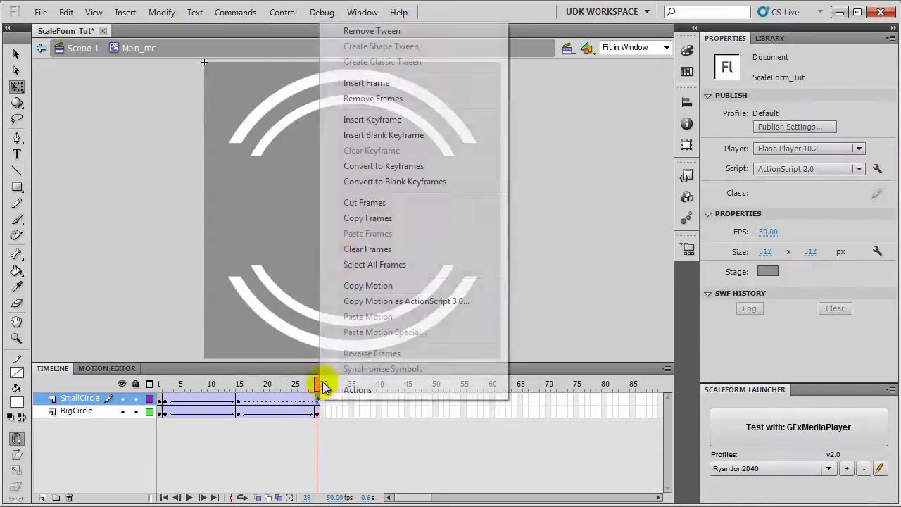
{"action": "left_click", "coordinate": [373, 120]}
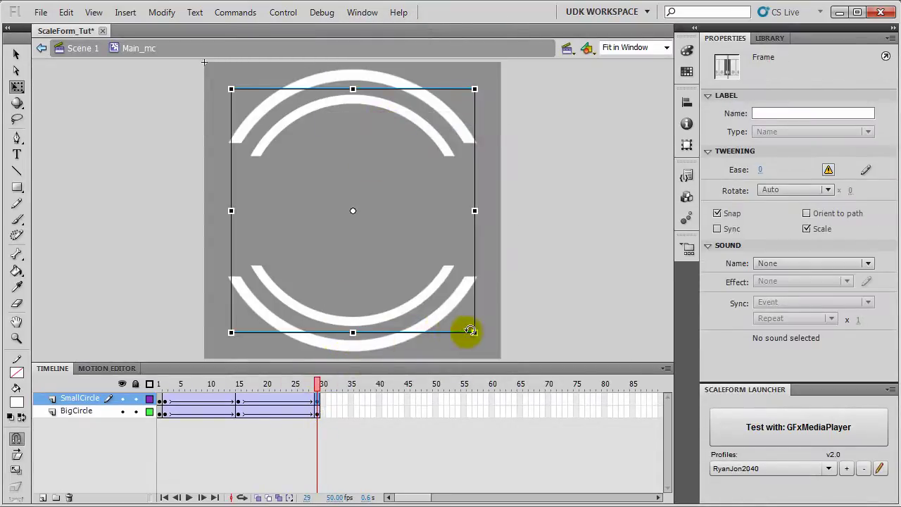
{"action": "left_click_drag", "start_coordinate": [486, 338], "coordinate": [247, 363]}
{"action": "left_click", "coordinate": [224, 454]}
{"action": "left_click_drag", "start_coordinate": [314, 382], "coordinate": [127, 382]}
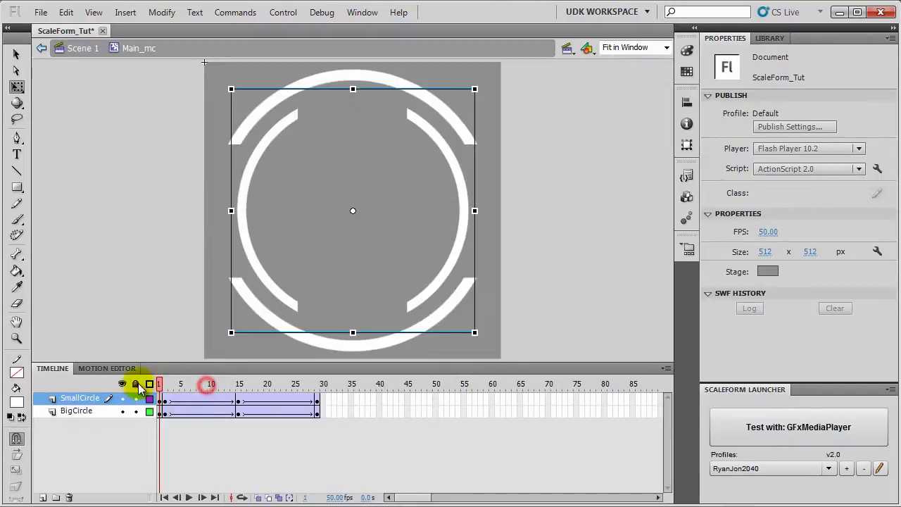
{"action": "left_click_drag", "start_coordinate": [182, 389], "coordinate": [161, 389]}
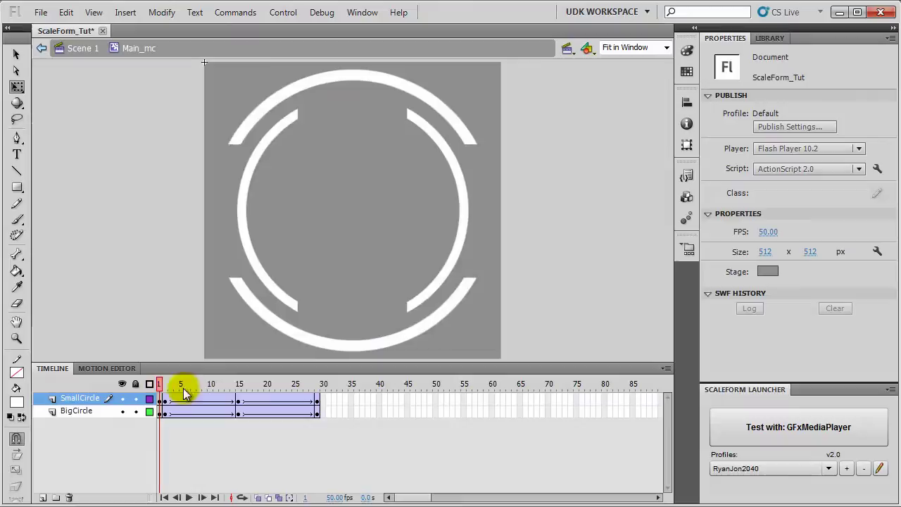
{"action": "left_click", "coordinate": [161, 400]}
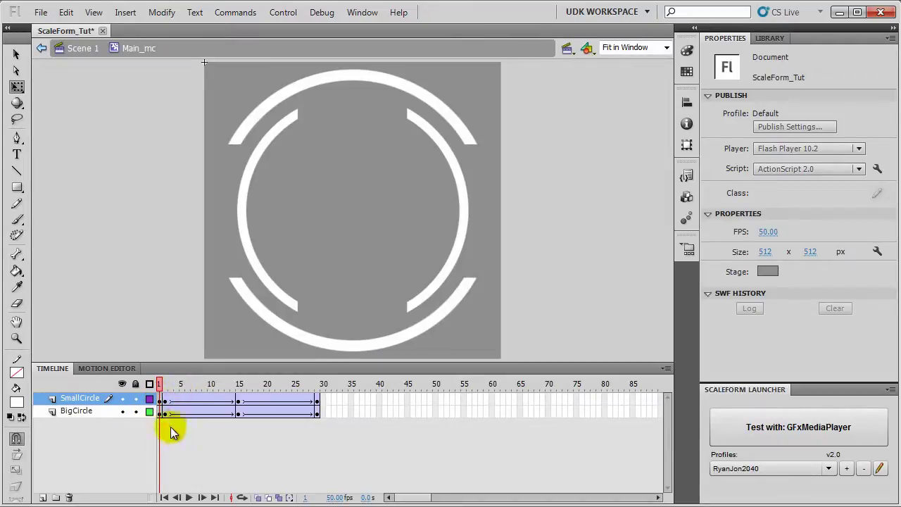
{"action": "left_click", "coordinate": [161, 404]}
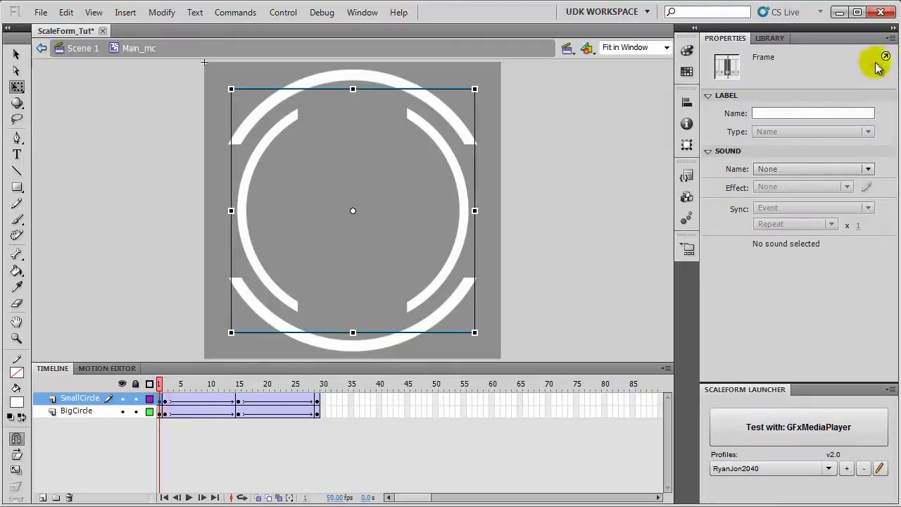
- Add a new top layer named Text 1
{"action": "left_click", "coordinate": [43, 497]}
{"action": "double_click", "coordinate": [91, 398]}
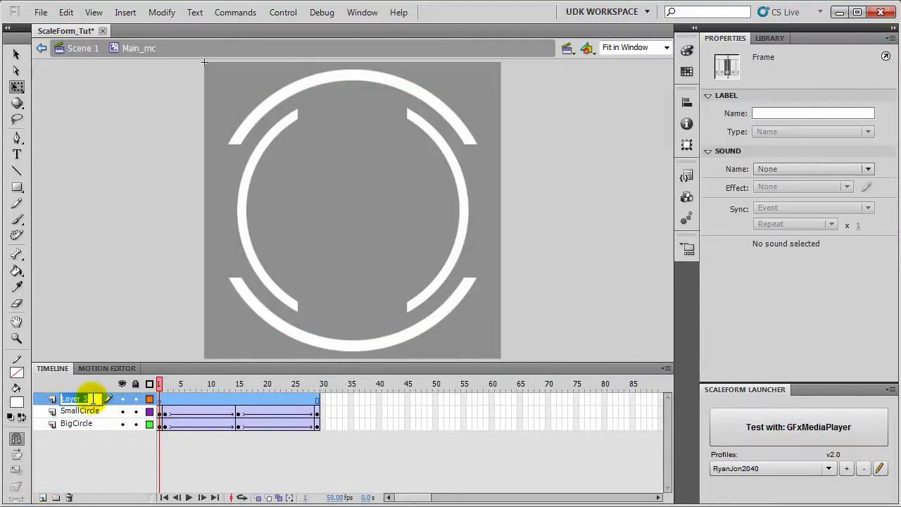
{"action": "key", "text": "Return"}
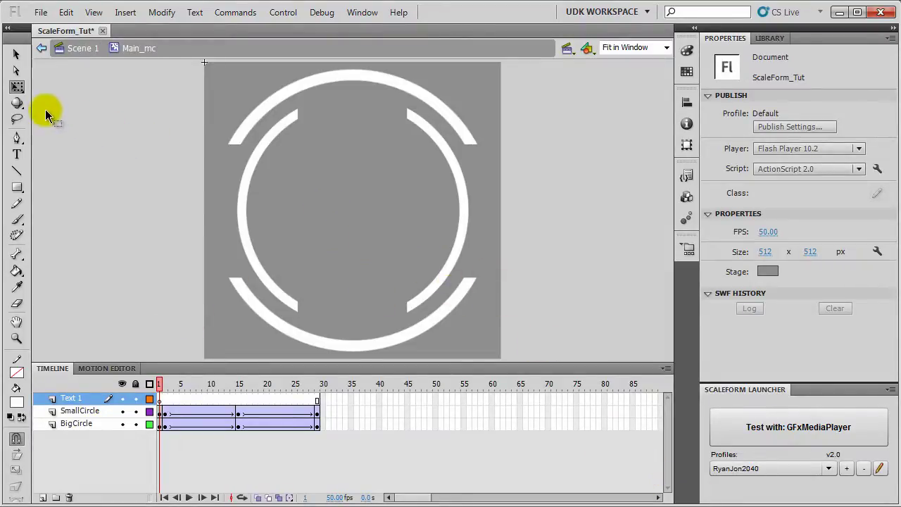
- Type LOCKED with the Text tool and move it to the centre of the rings
{"action": "left_click", "coordinate": [17, 155]}
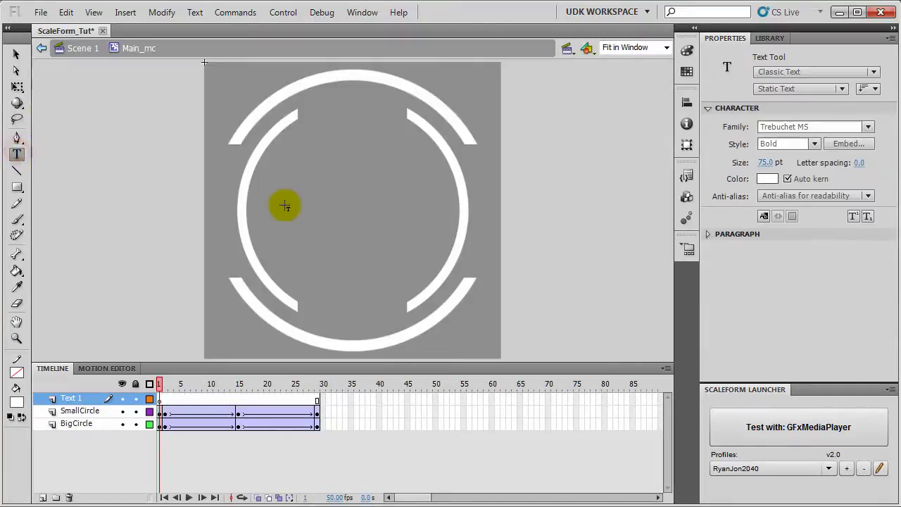
{"action": "left_click", "coordinate": [287, 199]}
{"action": "type", "text": "LOCKED"}
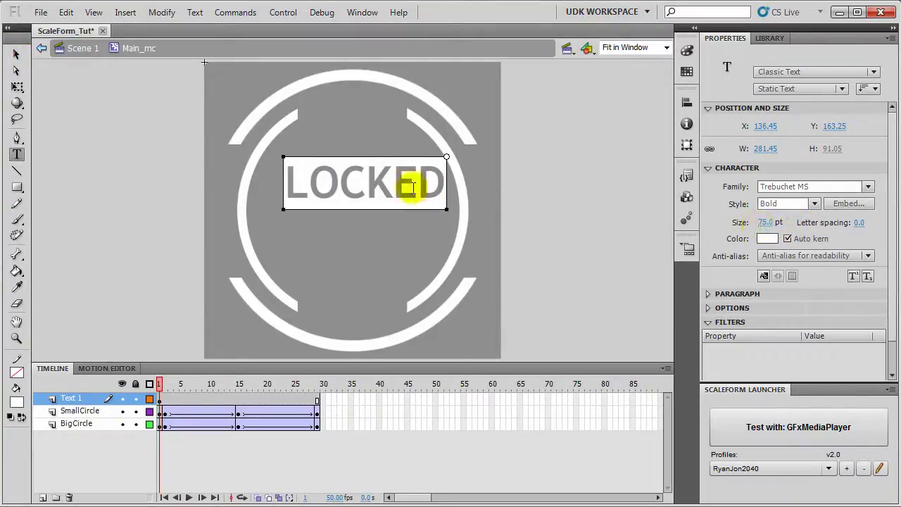
{"action": "left_click", "coordinate": [15, 55]}
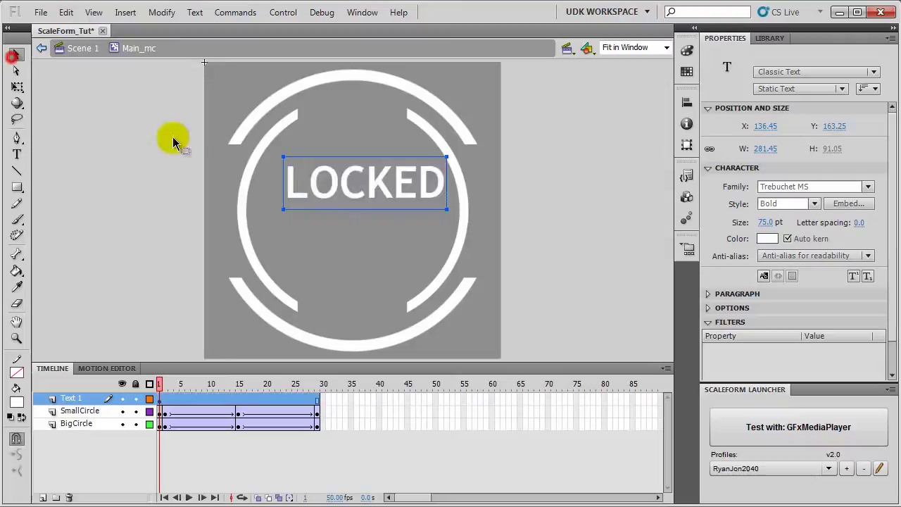
{"action": "left_click_drag", "start_coordinate": [377, 191], "coordinate": [366, 221]}
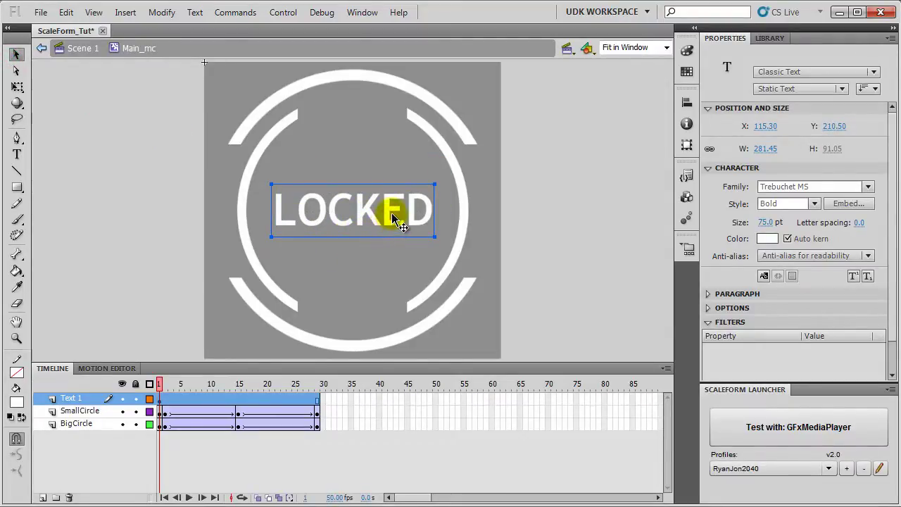
- Convert the LOCKED text into a Graphic symbol named Locked_Text
{"action": "left_click", "coordinate": [156, 14]}
{"action": "left_click", "coordinate": [179, 51]}
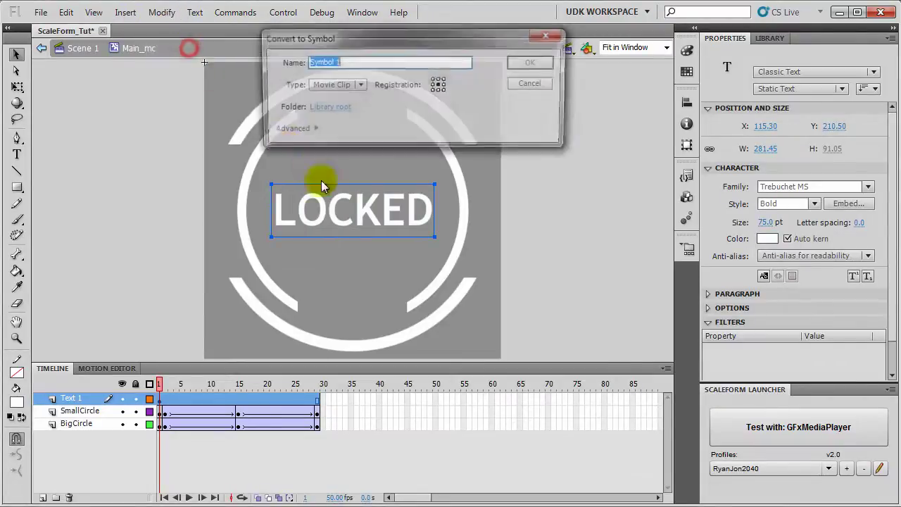
{"action": "left_click", "coordinate": [345, 85]}
{"action": "left_click", "coordinate": [343, 132]}
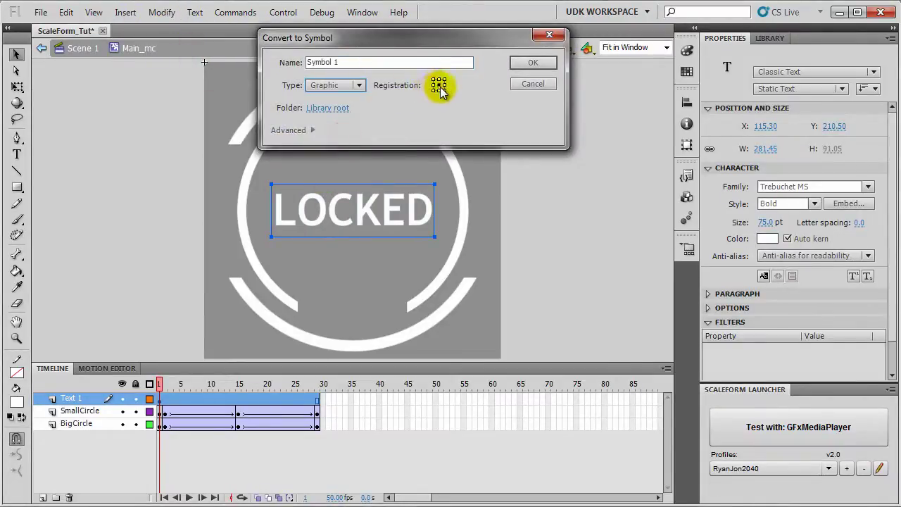
{"action": "left_click_drag", "start_coordinate": [346, 63], "coordinate": [307, 62]}
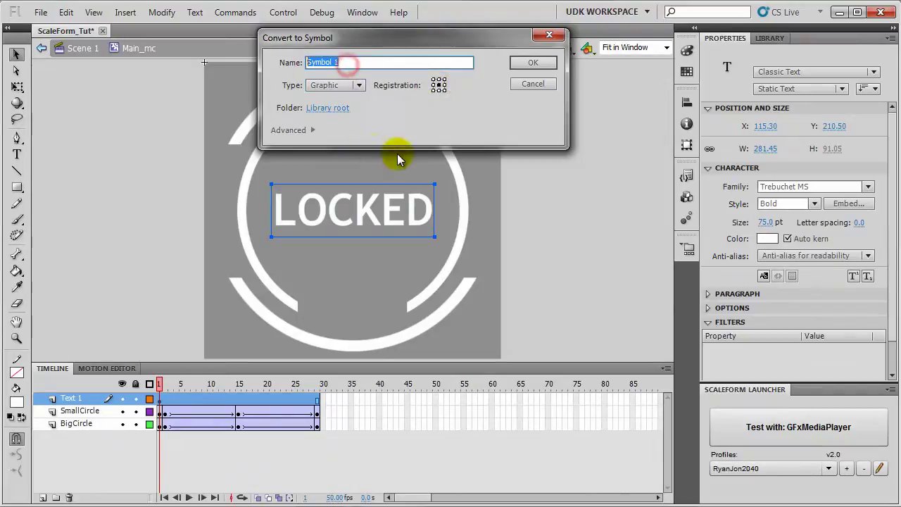
{"action": "type", "text": "Locked_"}
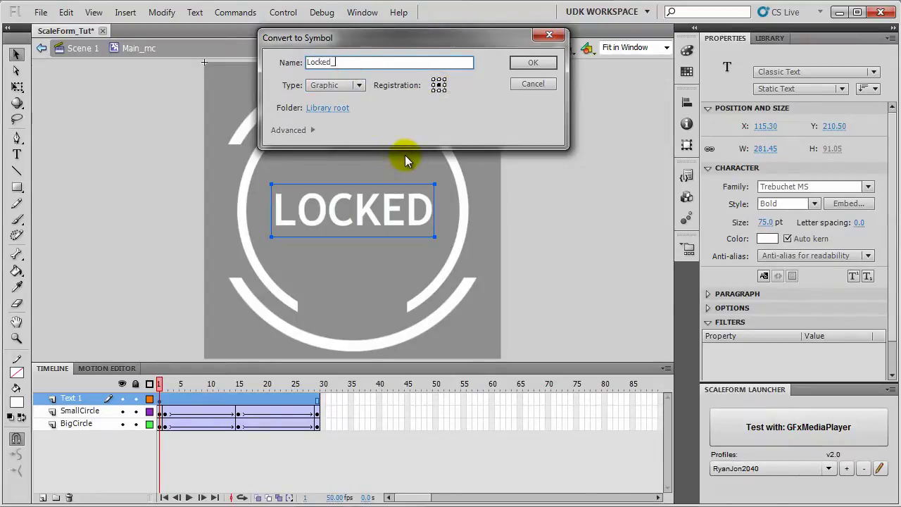
{"action": "type", "text": "Text"}
{"action": "key", "text": "Return"}
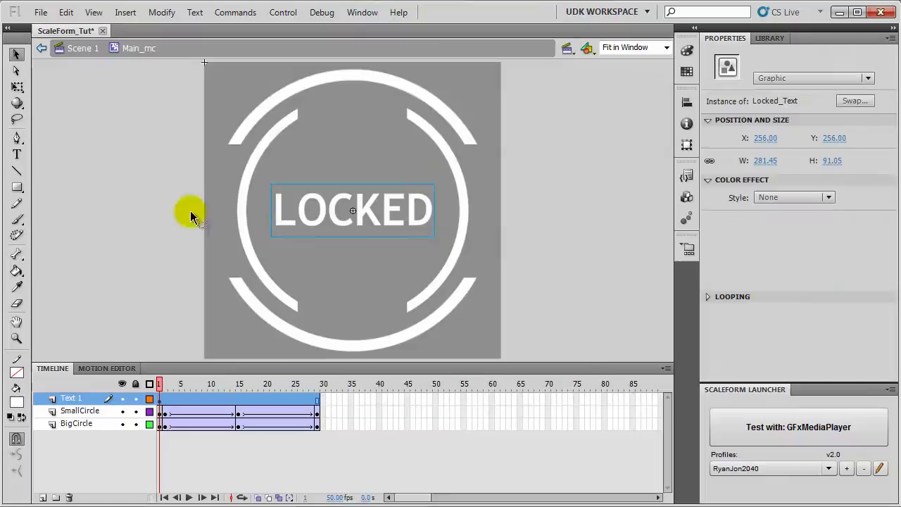
- On Text 1, add keyframes at frames 2 and 5 with a classic tween between them
{"action": "left_click", "coordinate": [165, 400]}
{"action": "right_click", "coordinate": [162, 398]}
{"action": "left_click", "coordinate": [241, 120]}
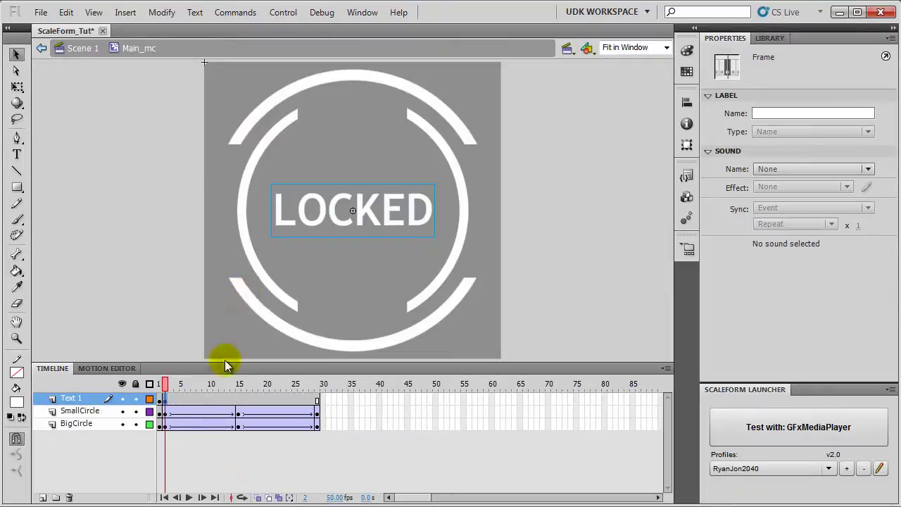
{"action": "right_click", "coordinate": [163, 398]}
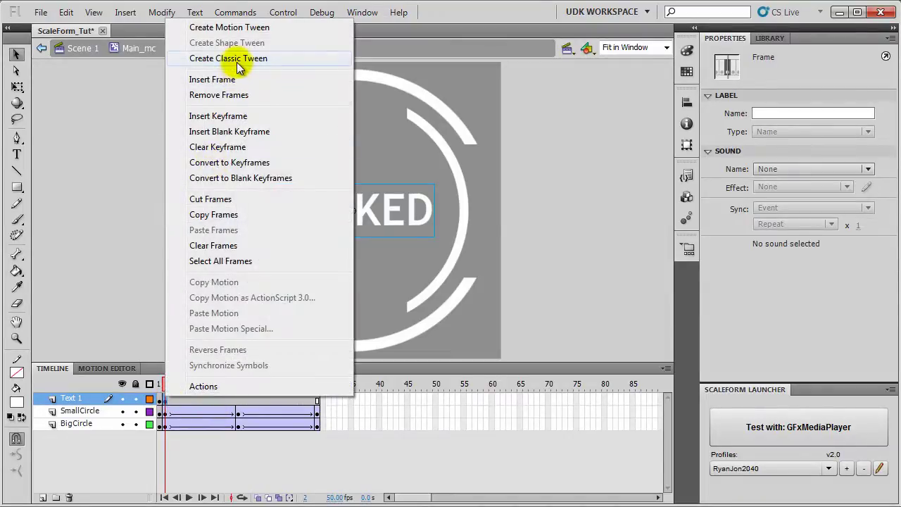
{"action": "left_click", "coordinate": [240, 62]}
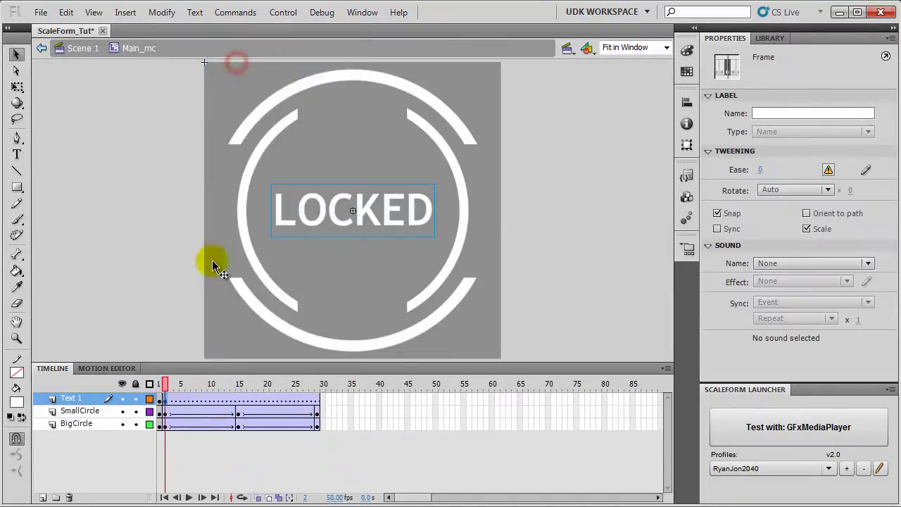
{"action": "left_click", "coordinate": [182, 403]}
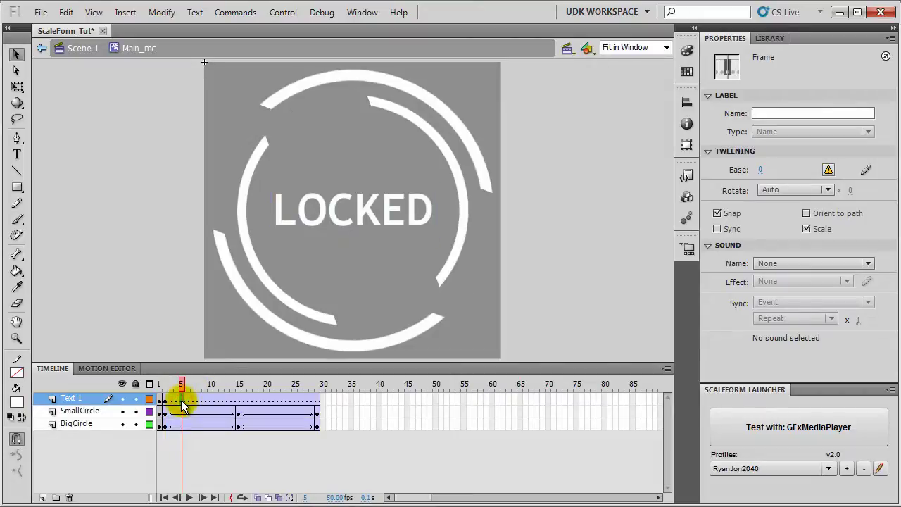
{"action": "right_click", "coordinate": [182, 404]}
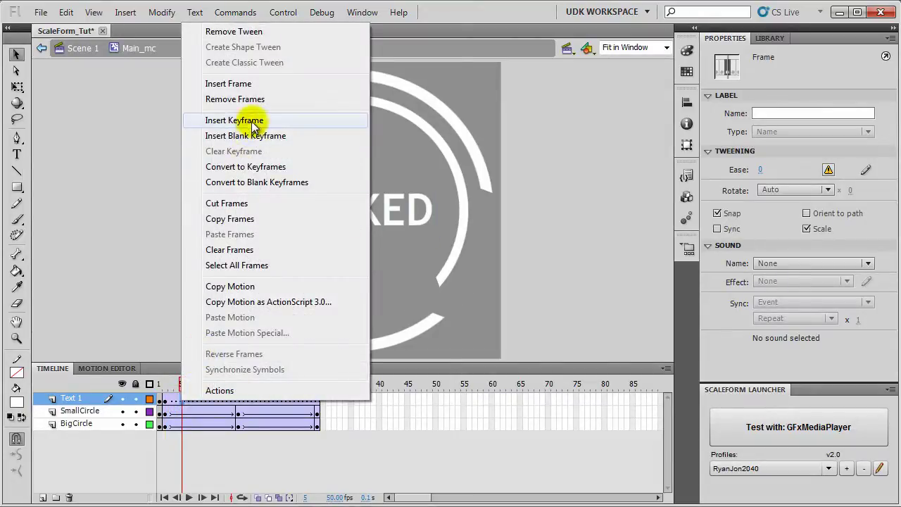
{"action": "left_click", "coordinate": [251, 121]}
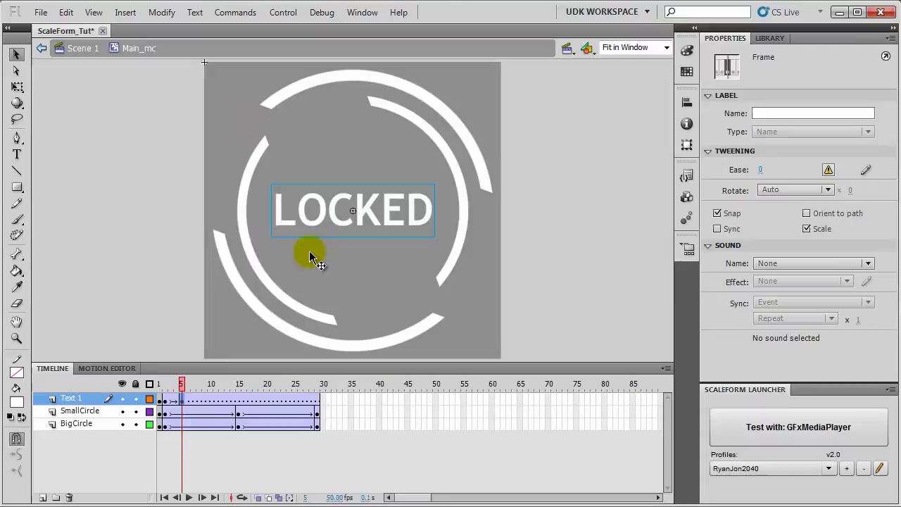
- Shrink the LOCKED graphic to 1 × 1 at frame 5 and preview the animation
{"action": "left_click", "coordinate": [367, 211]}
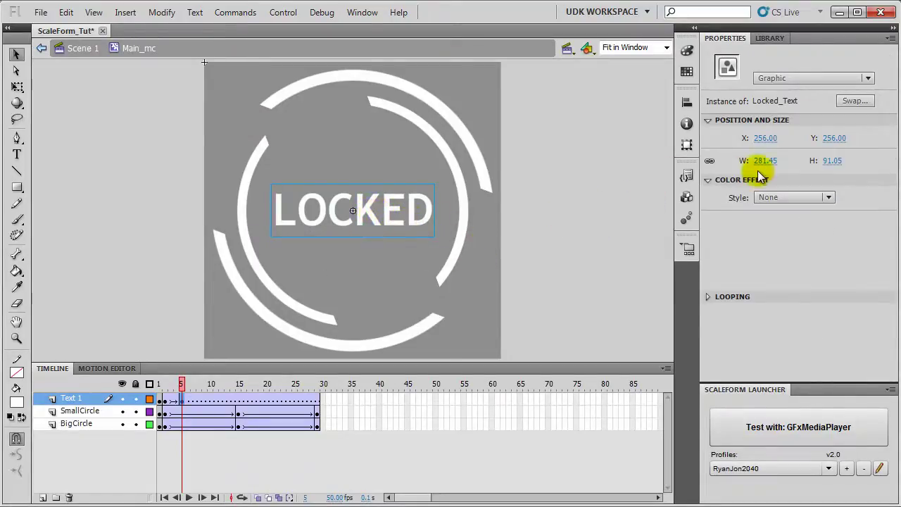
{"action": "left_click_drag", "start_coordinate": [762, 163], "coordinate": [476, 217]}
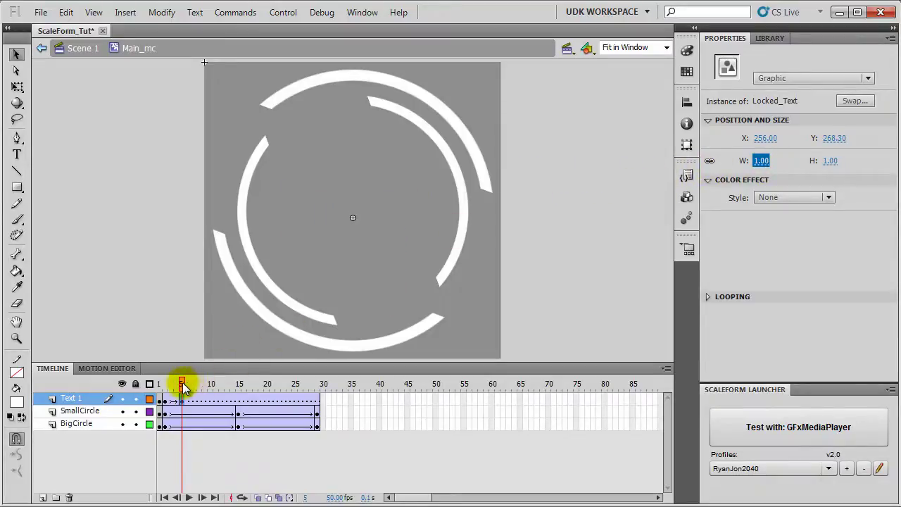
{"action": "left_click_drag", "start_coordinate": [183, 387], "coordinate": [77, 467]}
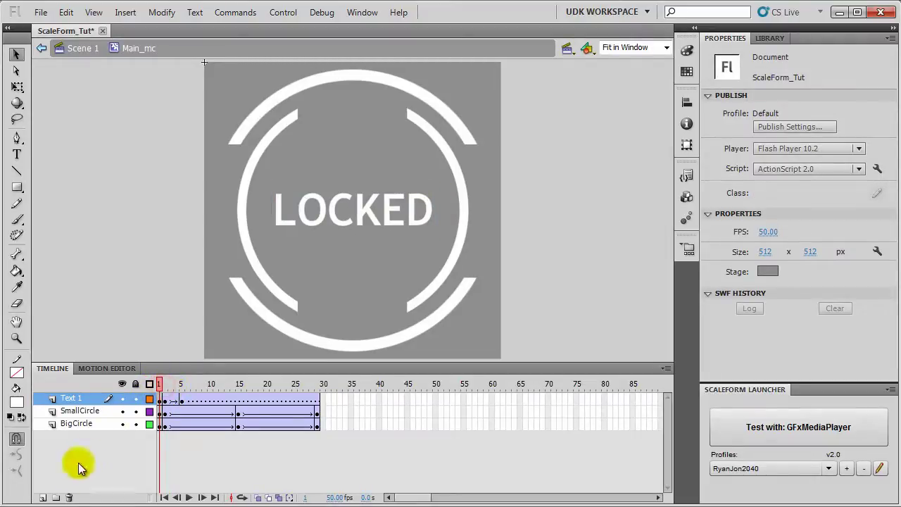
- Add a new top layer named Text 2 and make it the working layer
{"action": "left_click", "coordinate": [42, 497]}
{"action": "double_click", "coordinate": [80, 399]}
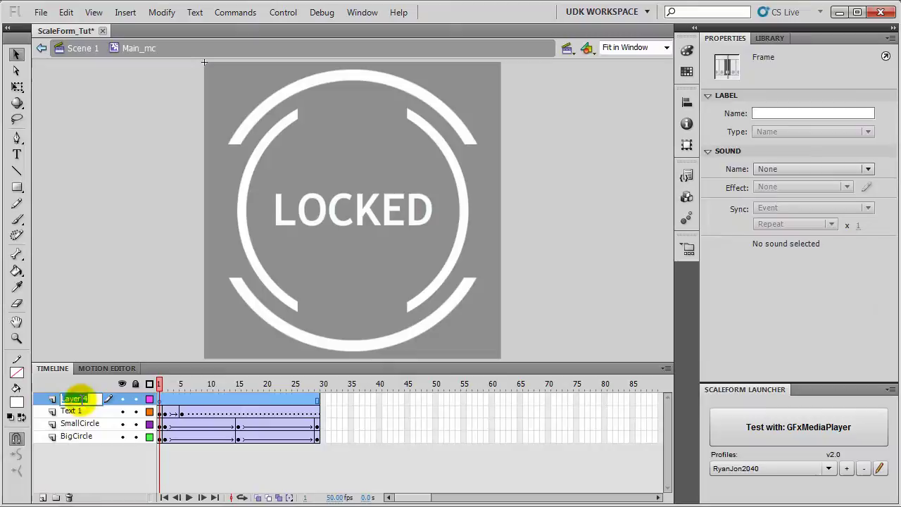
{"action": "key", "text": "Return"}
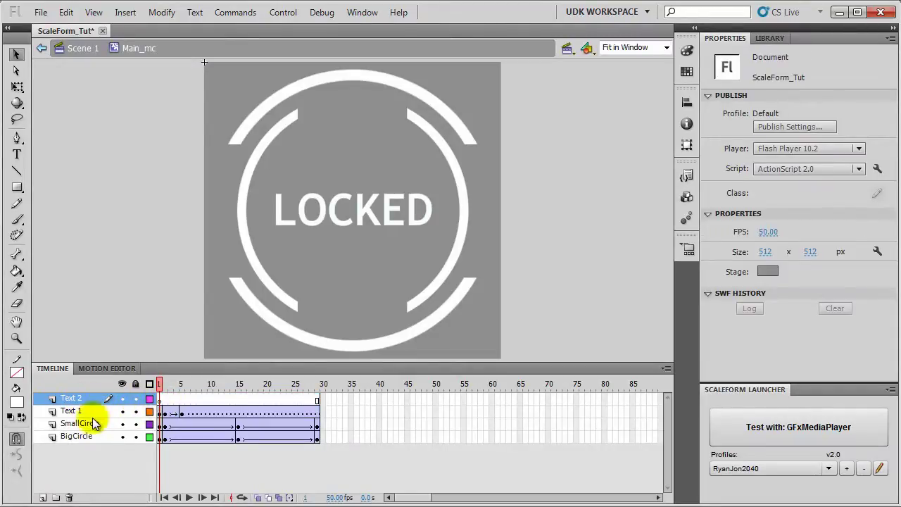
{"action": "left_click", "coordinate": [90, 412]}
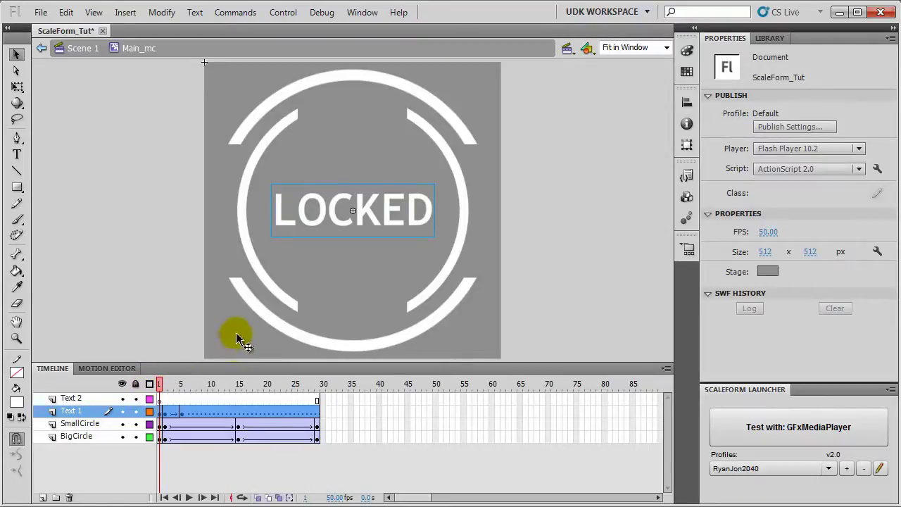
{"action": "left_click", "coordinate": [99, 397]}
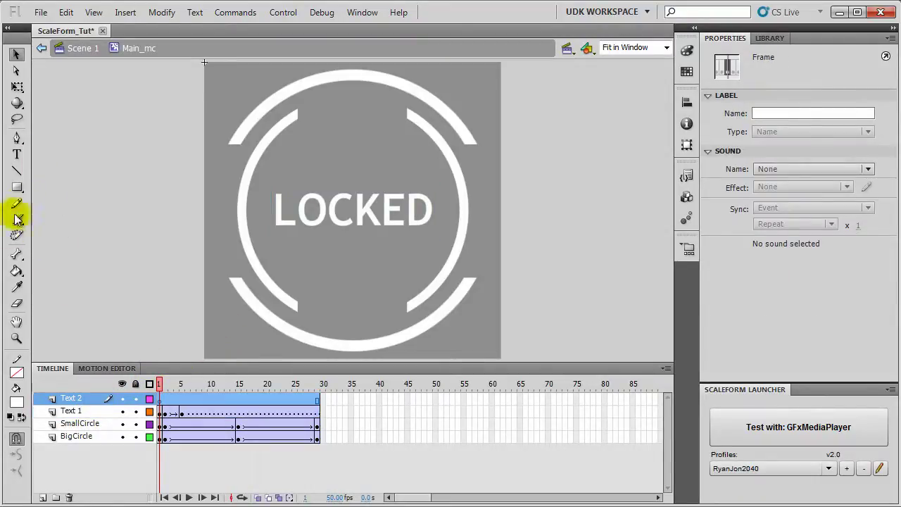
- Type OPEN with the Text tool and centre it over the LOCKED text
{"action": "left_click", "coordinate": [17, 154]}
{"action": "left_click", "coordinate": [278, 209]}
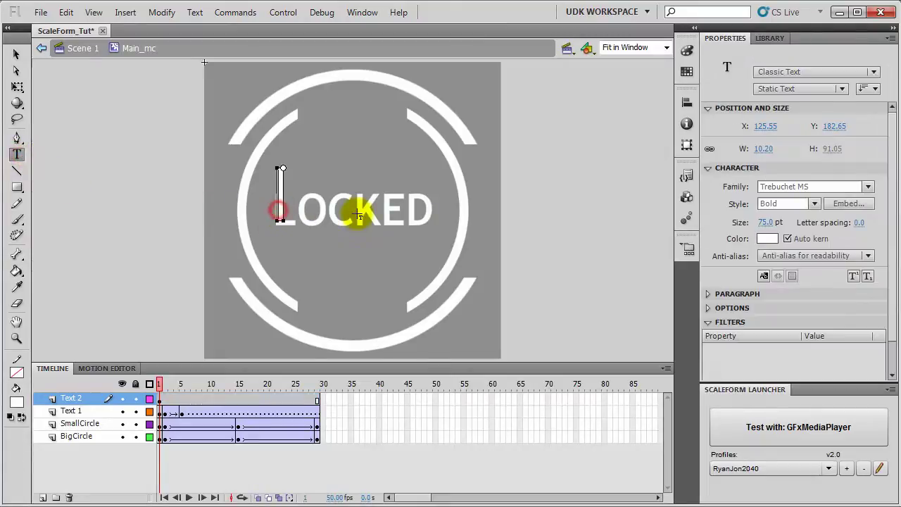
{"action": "type", "text": "OPEN"}
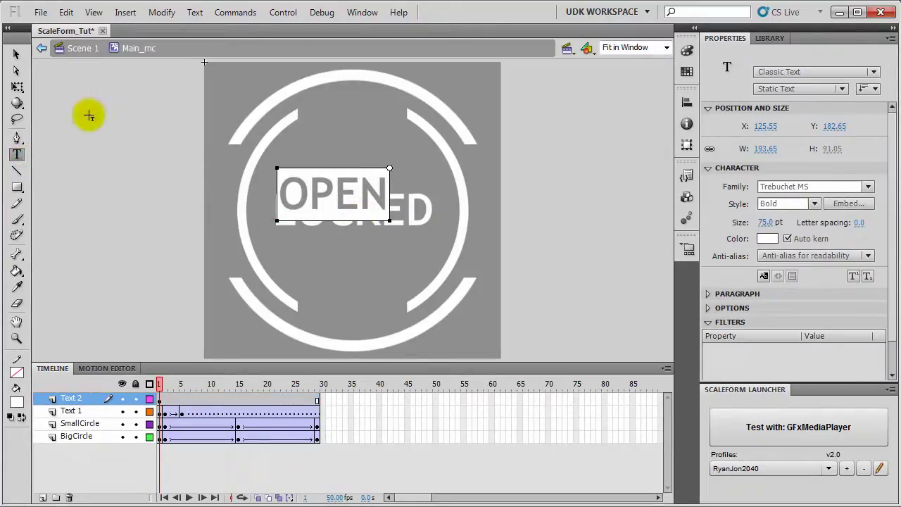
{"action": "left_click", "coordinate": [15, 58]}
{"action": "left_click_drag", "start_coordinate": [342, 202], "coordinate": [382, 228]}
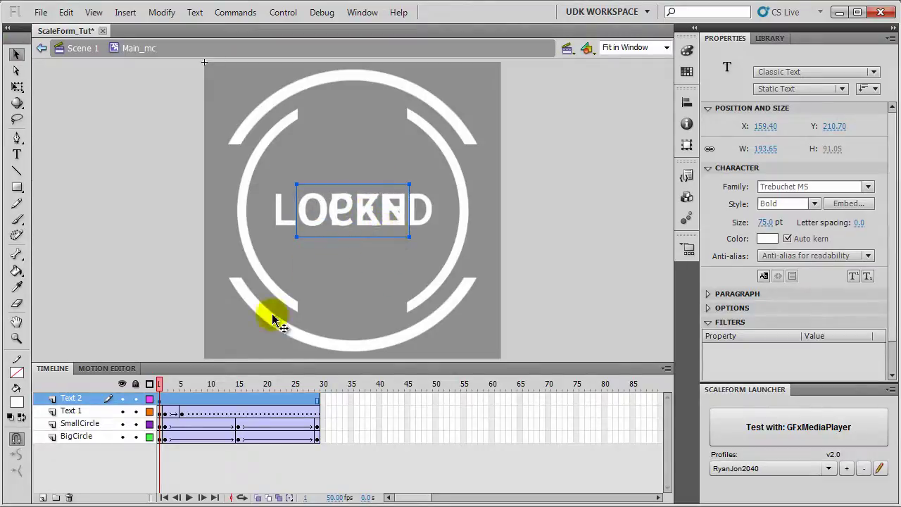
- Convert the OPEN text into a Graphic symbol named Open_Text
{"action": "left_click", "coordinate": [161, 12]}
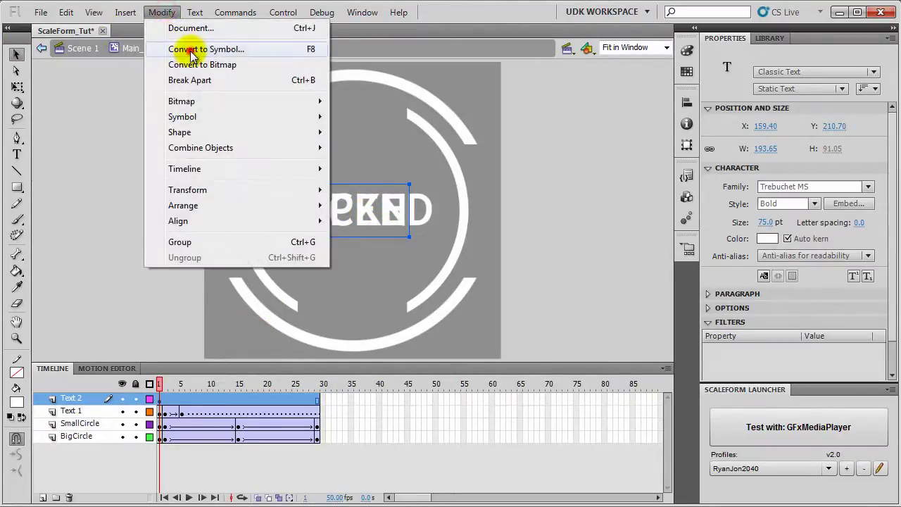
{"action": "left_click", "coordinate": [181, 52]}
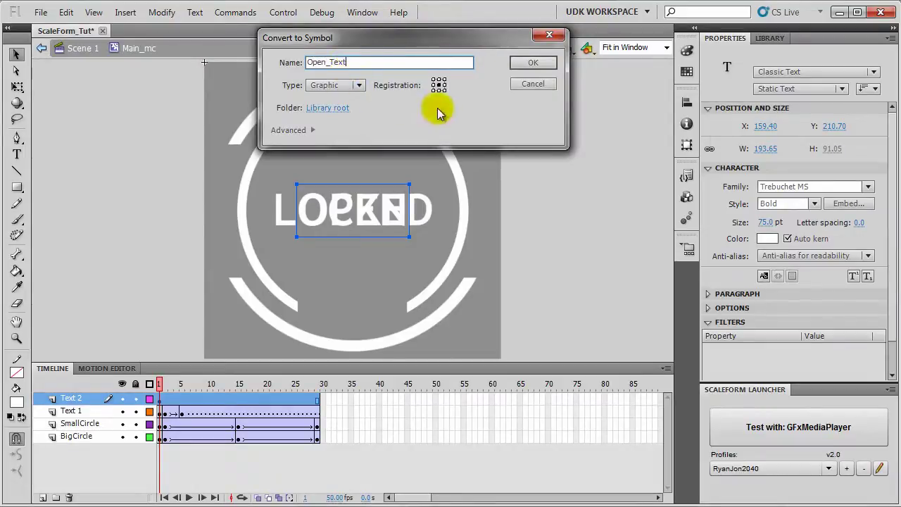
{"action": "left_click", "coordinate": [532, 63]}
- On Text 2, add keyframes at frames 2 and 8 with a classic tween between them
{"action": "right_click", "coordinate": [176, 406]}
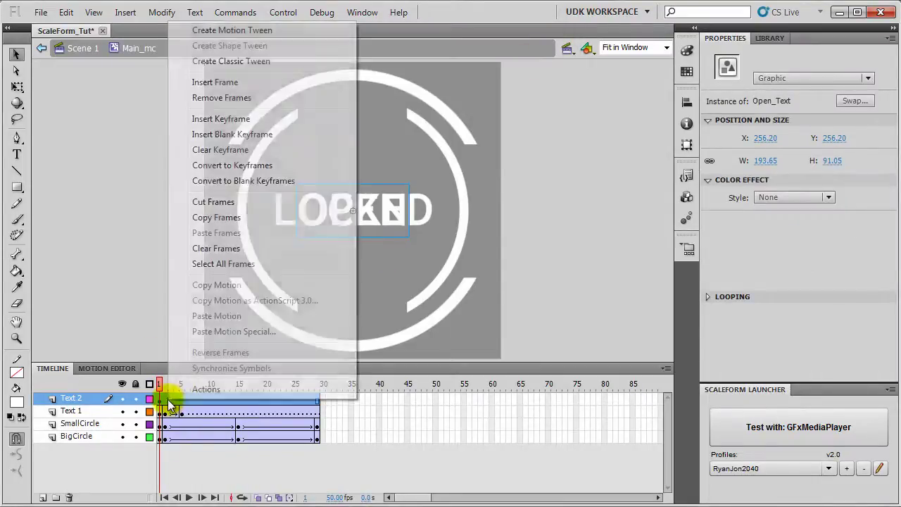
{"action": "left_click", "coordinate": [163, 398]}
{"action": "right_click", "coordinate": [164, 399]}
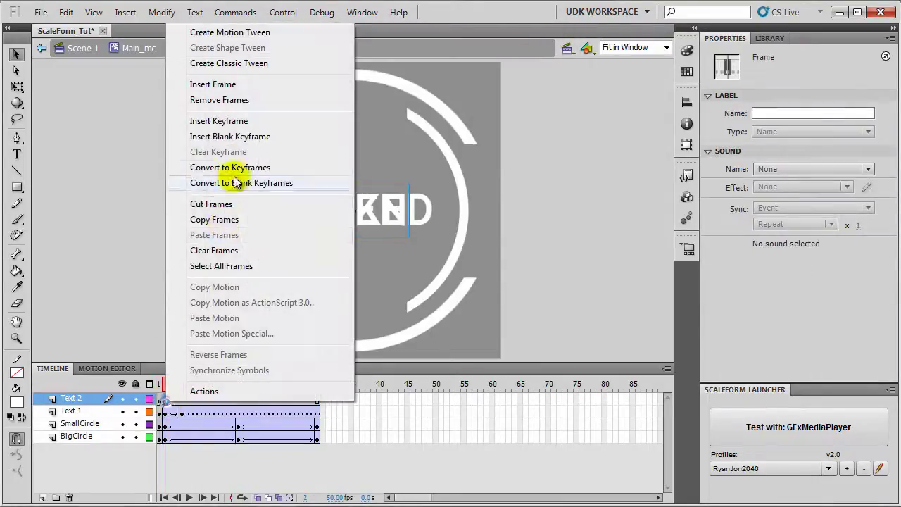
{"action": "left_click", "coordinate": [250, 121]}
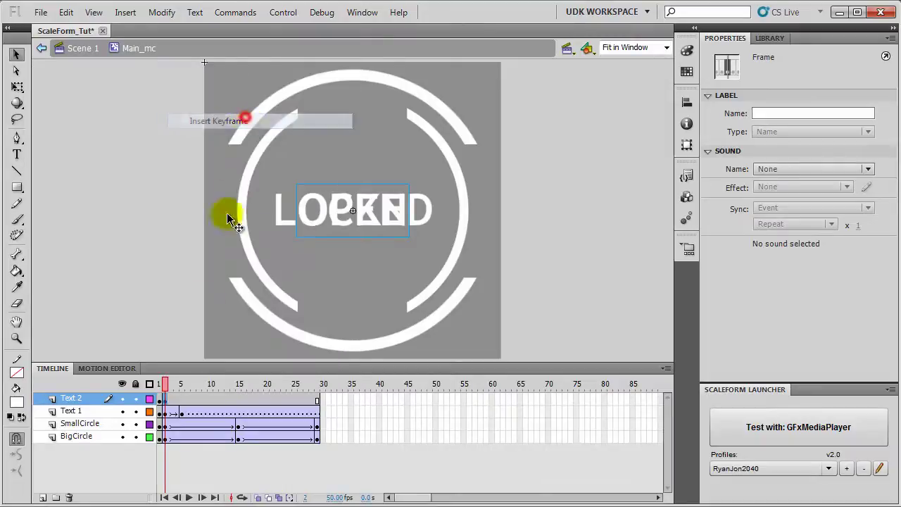
{"action": "right_click", "coordinate": [201, 405]}
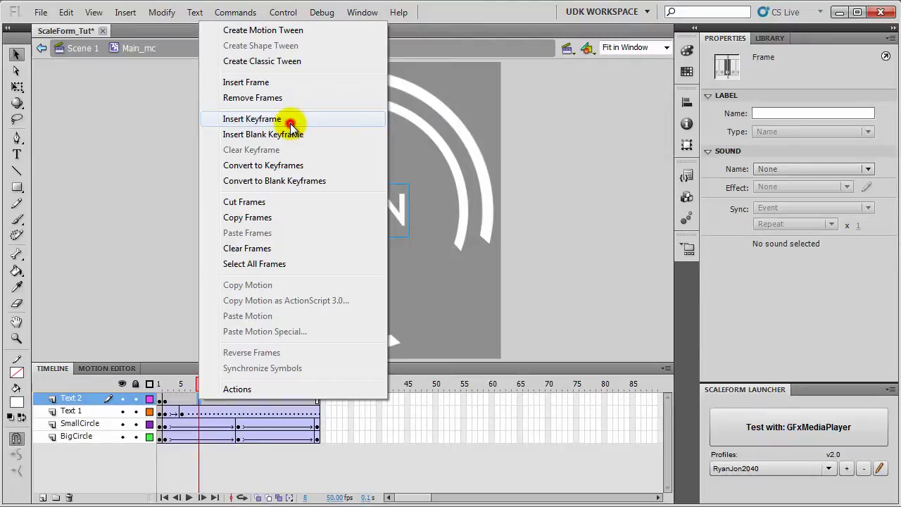
{"action": "left_click", "coordinate": [163, 400]}
{"action": "right_click", "coordinate": [167, 398]}
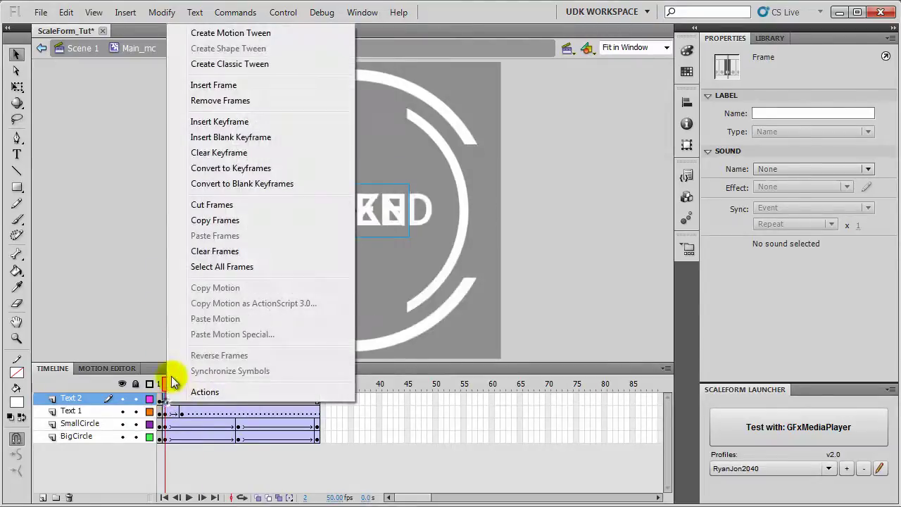
{"action": "left_click", "coordinate": [247, 64]}
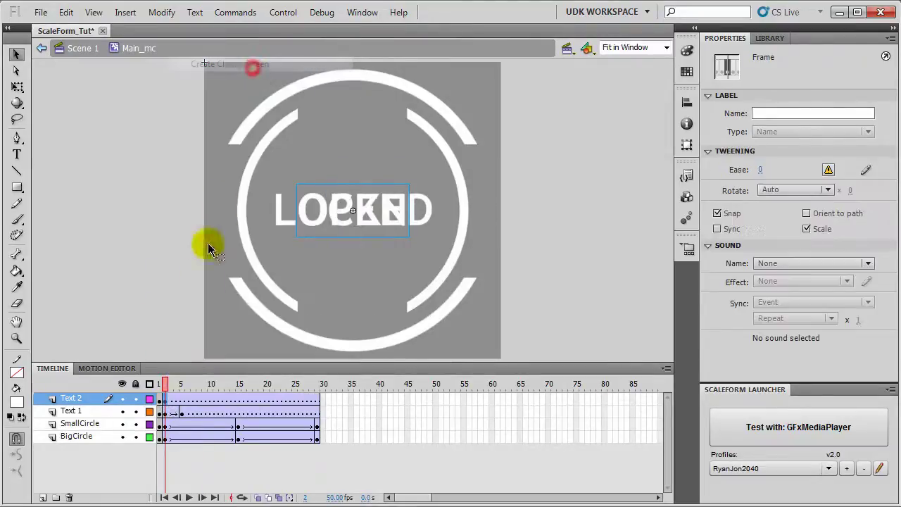
{"action": "left_click", "coordinate": [193, 400]}
{"action": "right_click", "coordinate": [197, 401]}
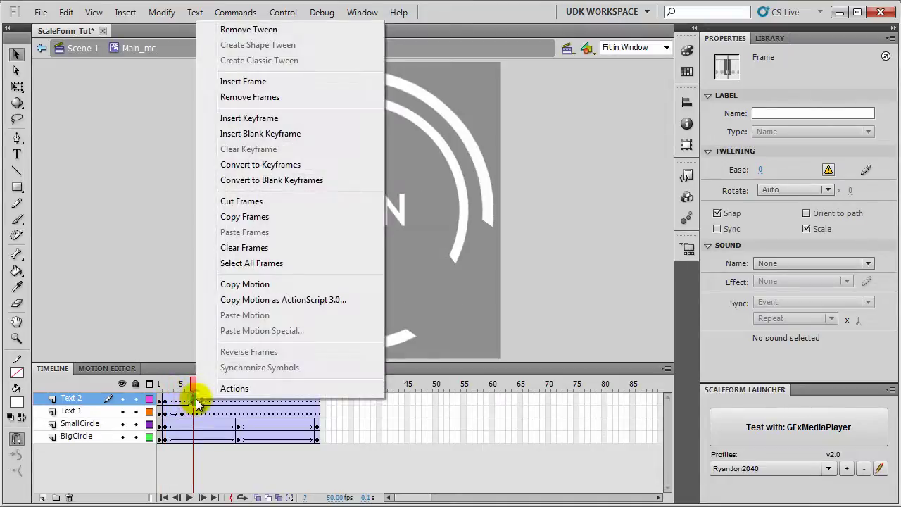
{"action": "left_click", "coordinate": [296, 119]}
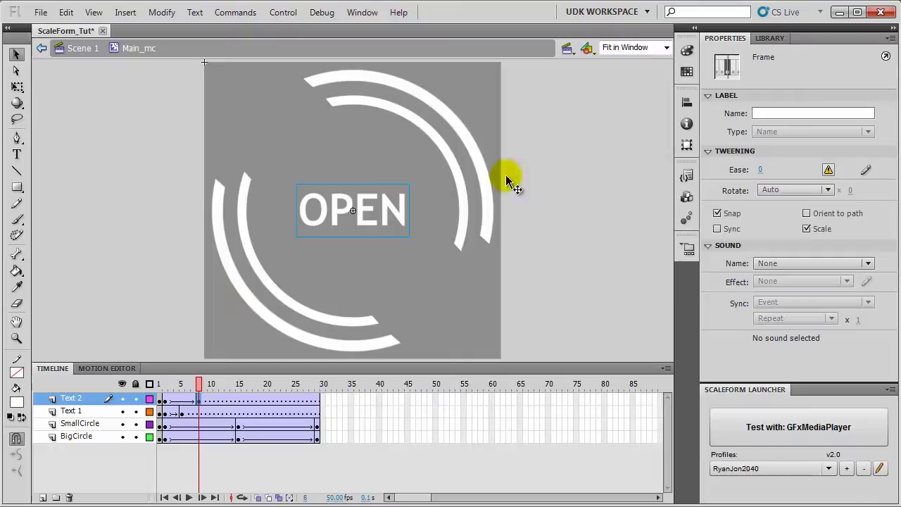
{"action": "left_click_drag", "start_coordinate": [195, 382], "coordinate": [165, 384]}
- Set the OPEN graphic's width and height to 1 at frame 2 and preview it growing
{"action": "left_click", "coordinate": [313, 204]}
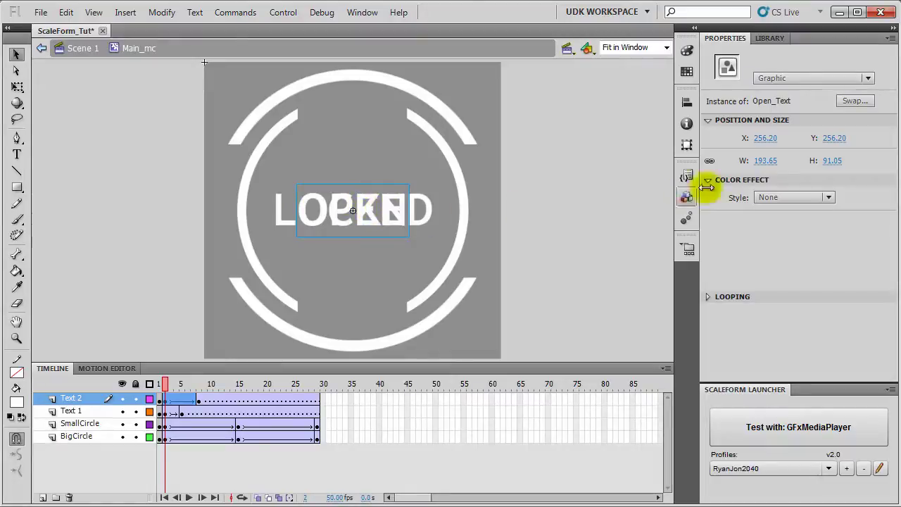
{"action": "type", "text": "1"}
{"action": "key", "text": "Return"}
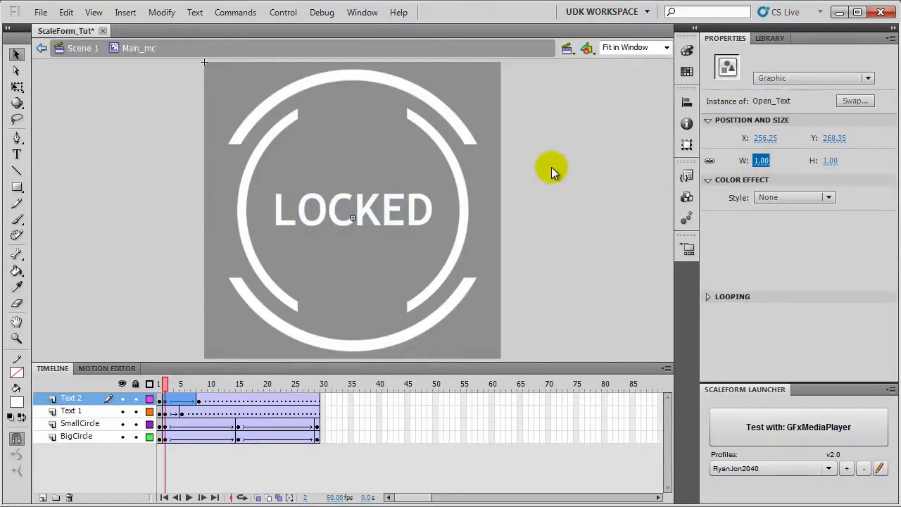
{"action": "left_click_drag", "start_coordinate": [534, 167], "coordinate": [784, 161]}
{"action": "type", "text": "1"}
{"action": "key", "text": "Return"}
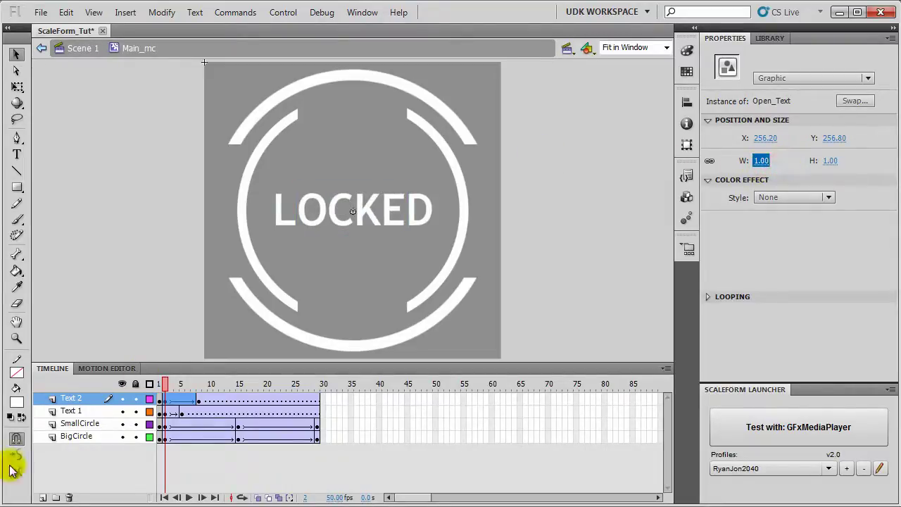
{"action": "left_click", "coordinate": [113, 470]}
{"action": "mouse_move", "coordinate": [171, 384]}
{"action": "left_mouse_down"}
{"action": "mouse_move", "coordinate": [205, 390]}
{"action": "mouse_move", "coordinate": [151, 384]}
{"action": "mouse_move", "coordinate": [209, 385]}
{"action": "mouse_move", "coordinate": [162, 393]}
{"action": "left_mouse_up"}
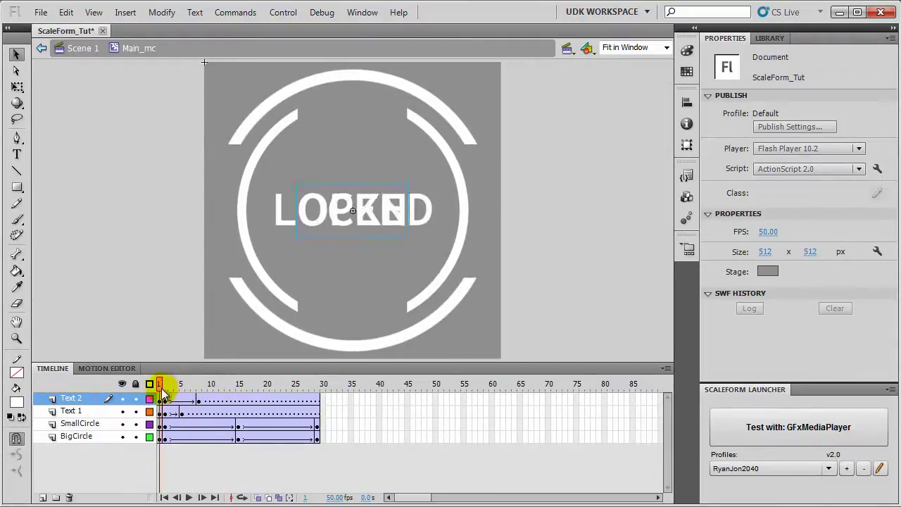
- Copy Text 2's frame 2 with the shrunken OPEN text into frame 1
{"action": "left_click", "coordinate": [163, 400]}
{"action": "left_click", "coordinate": [167, 401]}
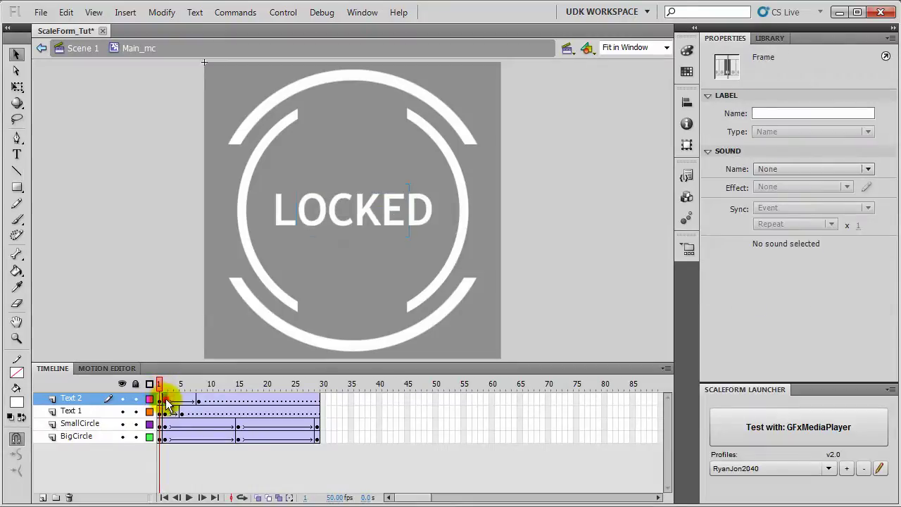
{"action": "right_click", "coordinate": [168, 402]}
{"action": "left_click", "coordinate": [215, 217]}
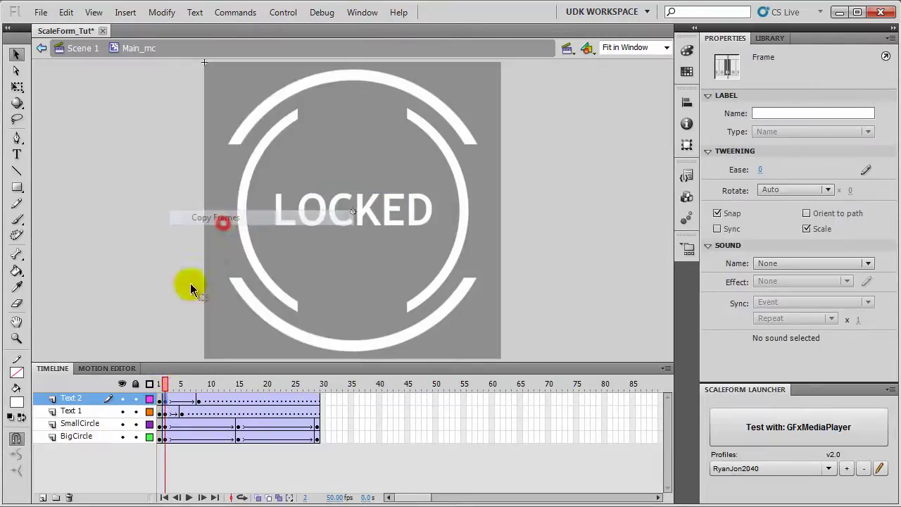
{"action": "left_click", "coordinate": [159, 398]}
{"action": "right_click", "coordinate": [160, 398]}
{"action": "left_click", "coordinate": [206, 228]}
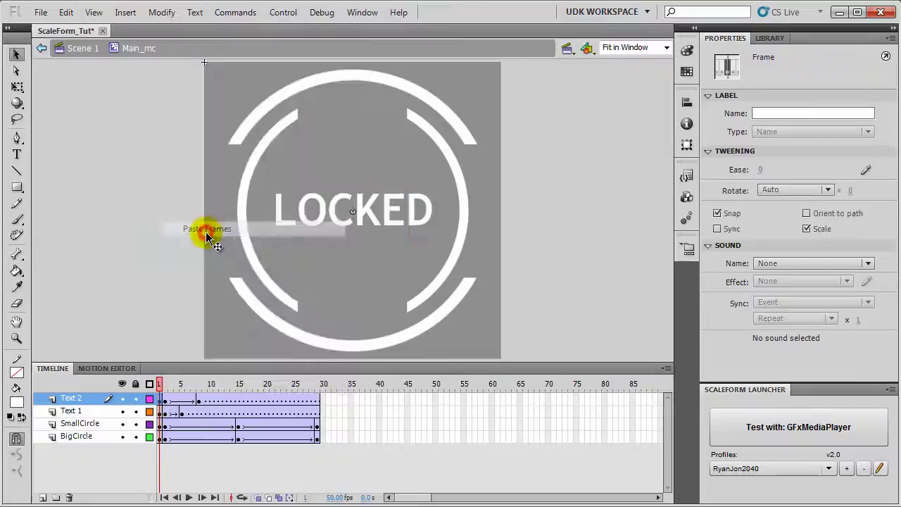
{"action": "left_click", "coordinate": [130, 476]}
{"action": "mouse_move", "coordinate": [163, 385]}
{"action": "left_mouse_down"}
{"action": "mouse_move", "coordinate": [227, 382]}
{"action": "mouse_move", "coordinate": [145, 382]}
{"action": "mouse_move", "coordinate": [242, 387]}
{"action": "mouse_move", "coordinate": [150, 388]}
{"action": "left_mouse_up"}
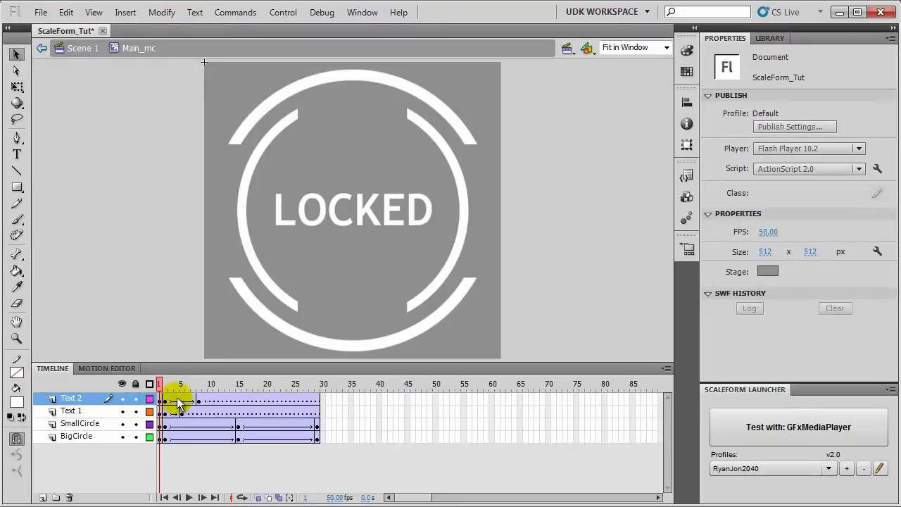
- Insert keyframes at frame 29 on the Text 2 and Text 1 layers
{"action": "right_click", "coordinate": [317, 400]}
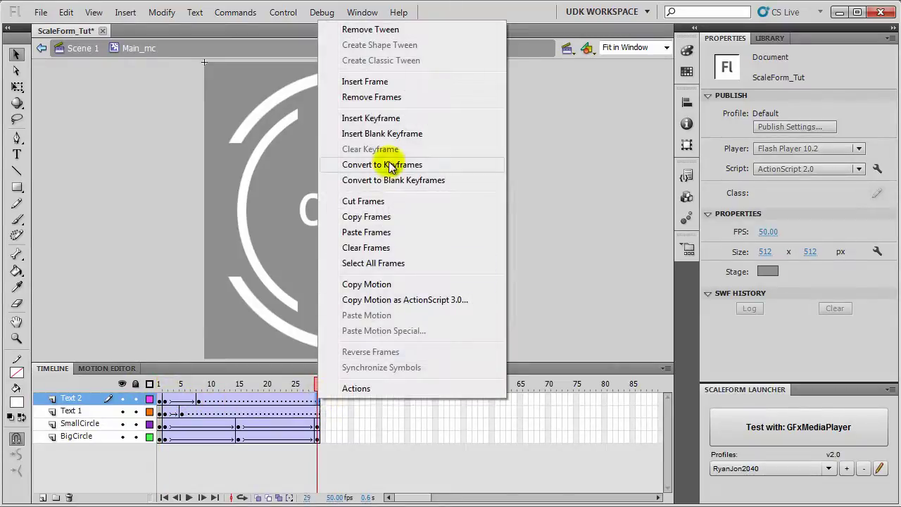
{"action": "left_click", "coordinate": [388, 119]}
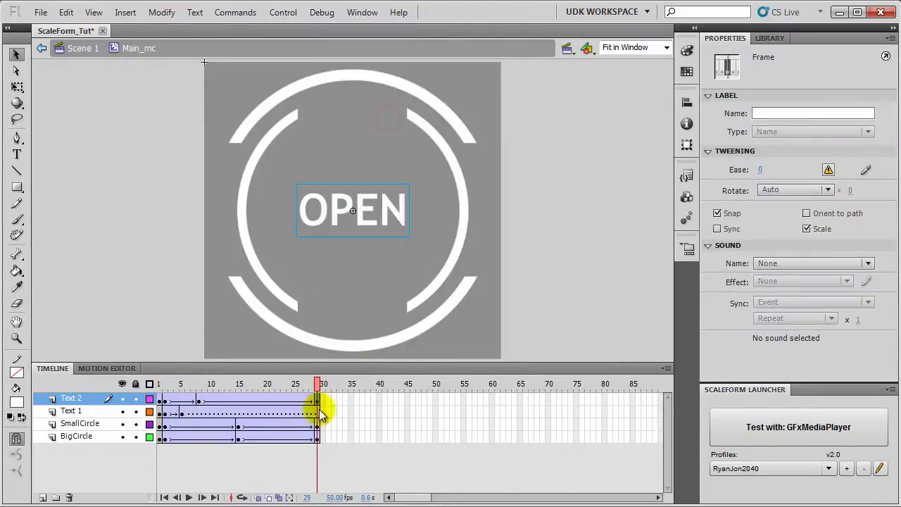
{"action": "right_click", "coordinate": [318, 414]}
{"action": "left_click", "coordinate": [374, 126]}
{"action": "left_click", "coordinate": [288, 461]}
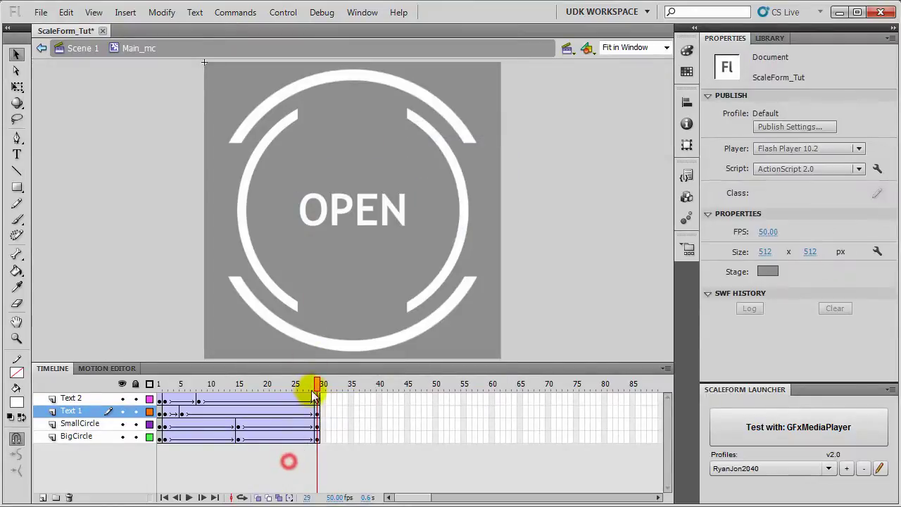
{"action": "left_click_drag", "start_coordinate": [315, 396], "coordinate": [147, 396]}
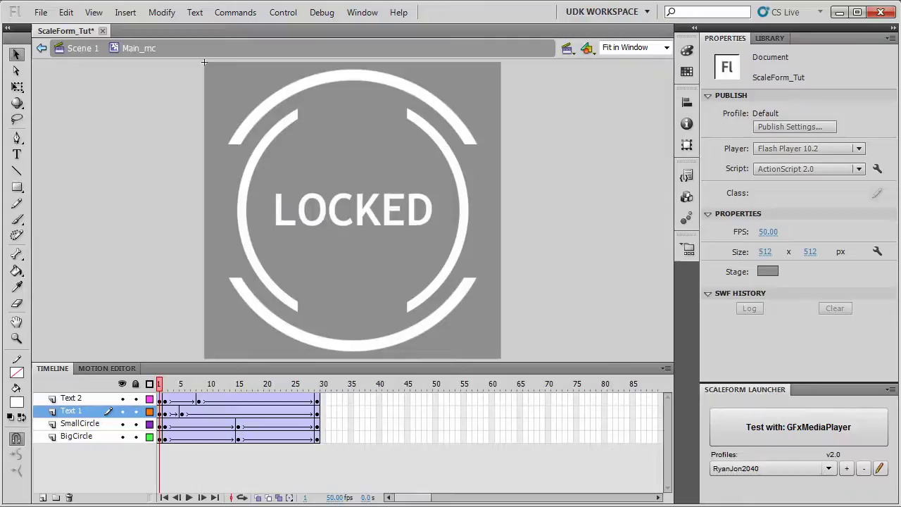
- Save the document with File > Save
{"action": "left_click", "coordinate": [40, 12]}
{"action": "left_click", "coordinate": [68, 131]}
{"action": "left_click", "coordinate": [316, 436]}
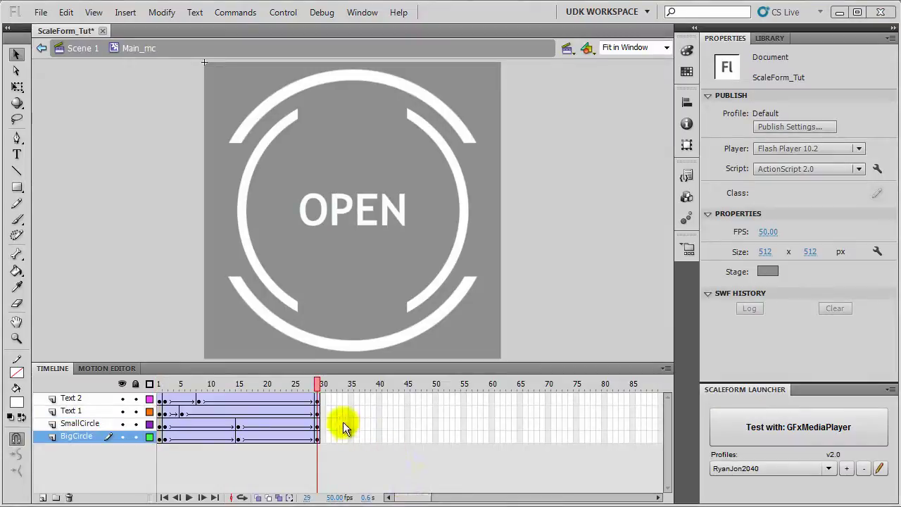
- Insert keyframes at frames 30 and 31 on the SmallCircle layer
{"action": "right_click", "coordinate": [322, 427]}
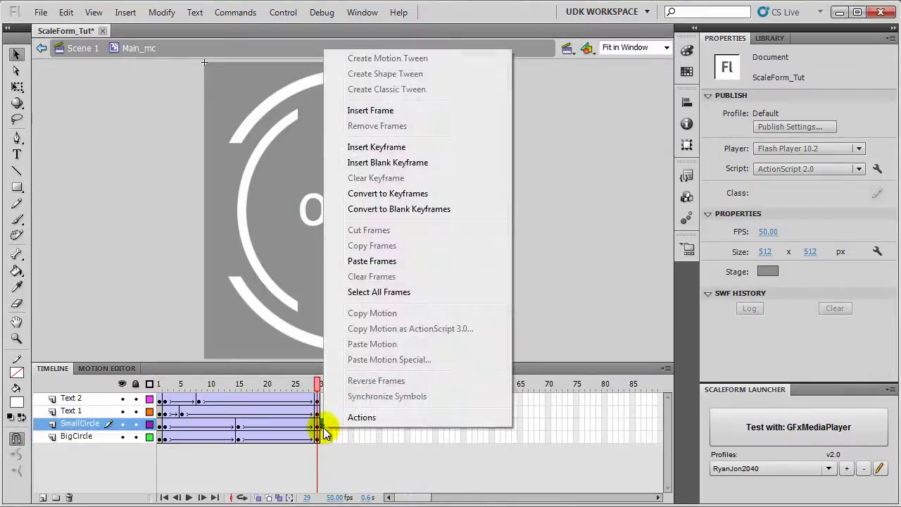
{"action": "left_click", "coordinate": [395, 150]}
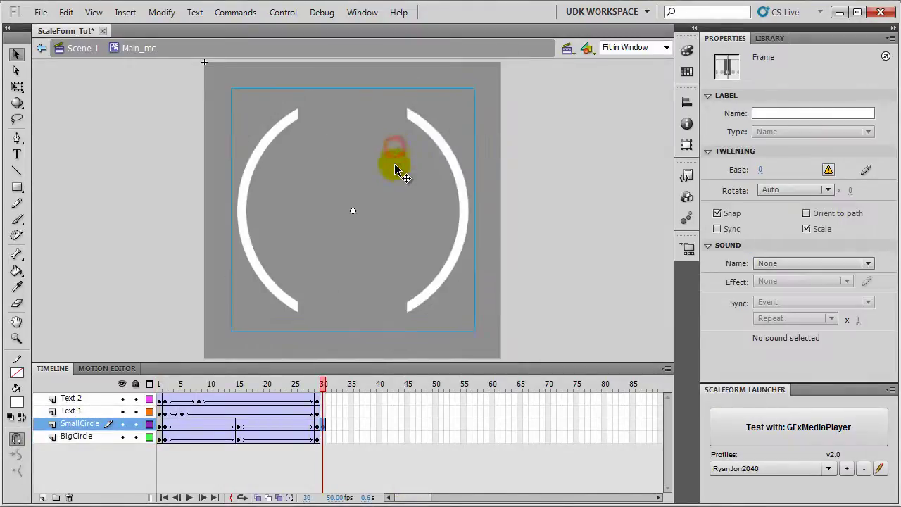
{"action": "right_click", "coordinate": [328, 426]}
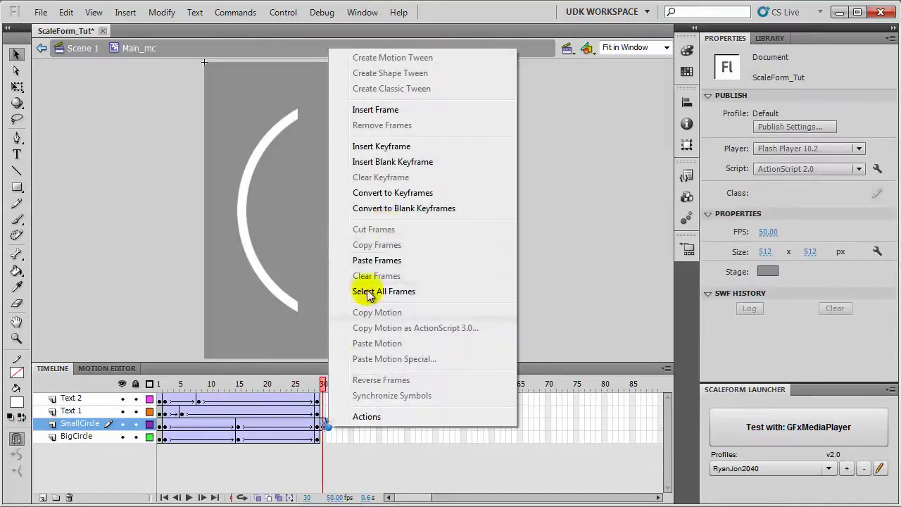
{"action": "left_click", "coordinate": [396, 149]}
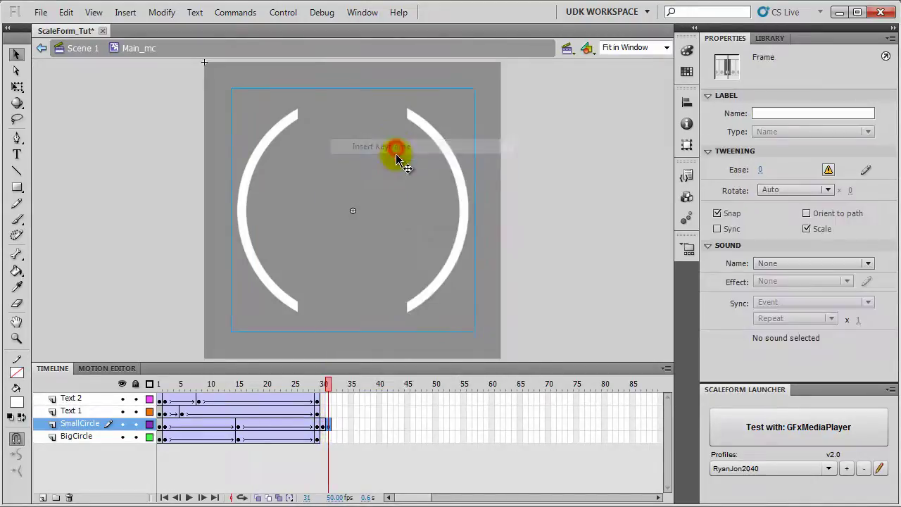
{"action": "right_click", "coordinate": [331, 426]}
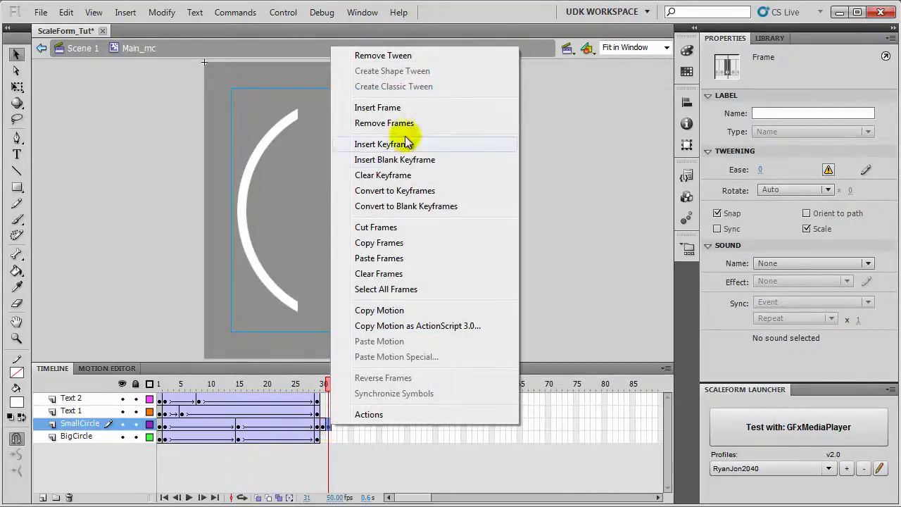
{"action": "left_click", "coordinate": [352, 466]}
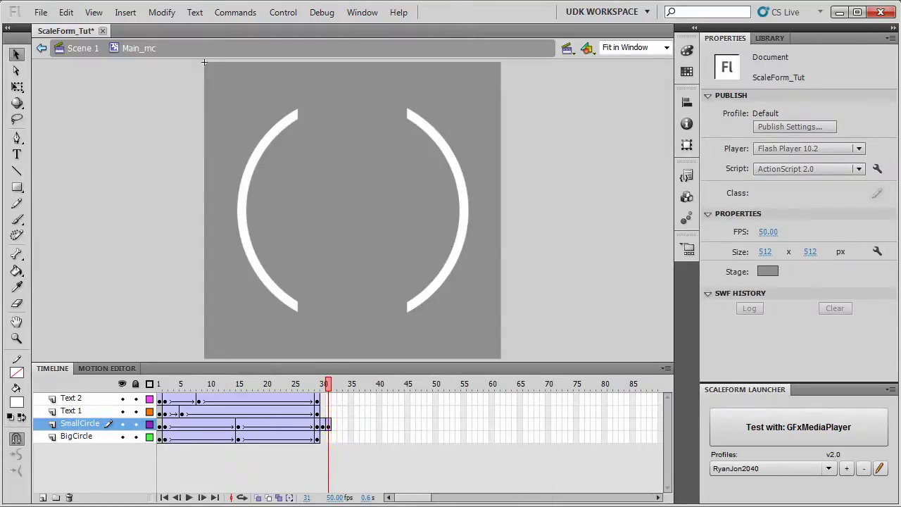
- Add a SmallCircle keyframe at frame 41 and set the arcs' width to 420
{"action": "right_click", "coordinate": [384, 424]}
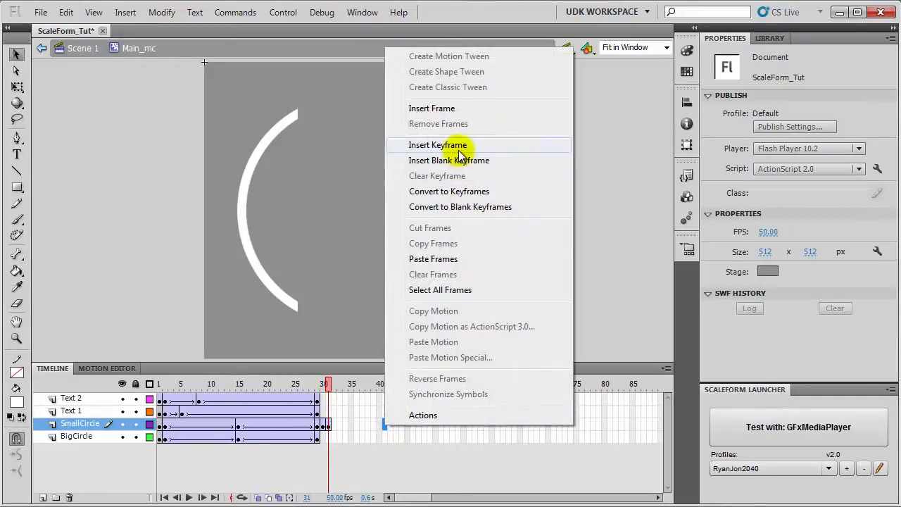
{"action": "left_click", "coordinate": [458, 148]}
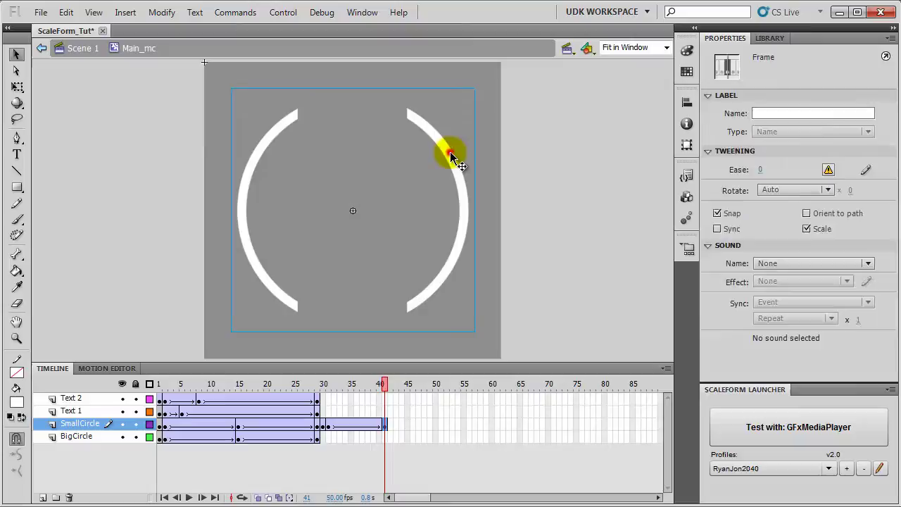
{"action": "left_click", "coordinate": [451, 157]}
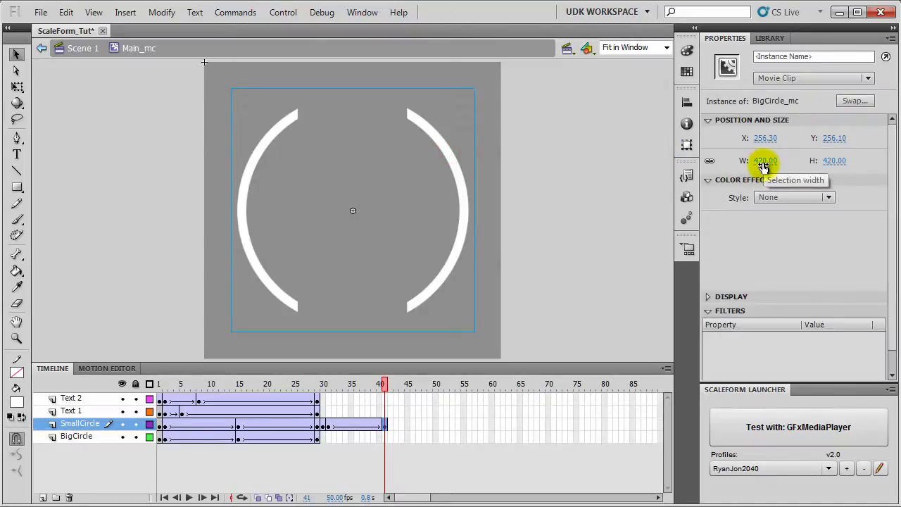
{"action": "mouse_move", "coordinate": [763, 167]}
{"action": "left_mouse_down"}
{"action": "mouse_move", "coordinate": [785, 163]}
{"action": "mouse_move", "coordinate": [765, 160]}
{"action": "left_mouse_up"}
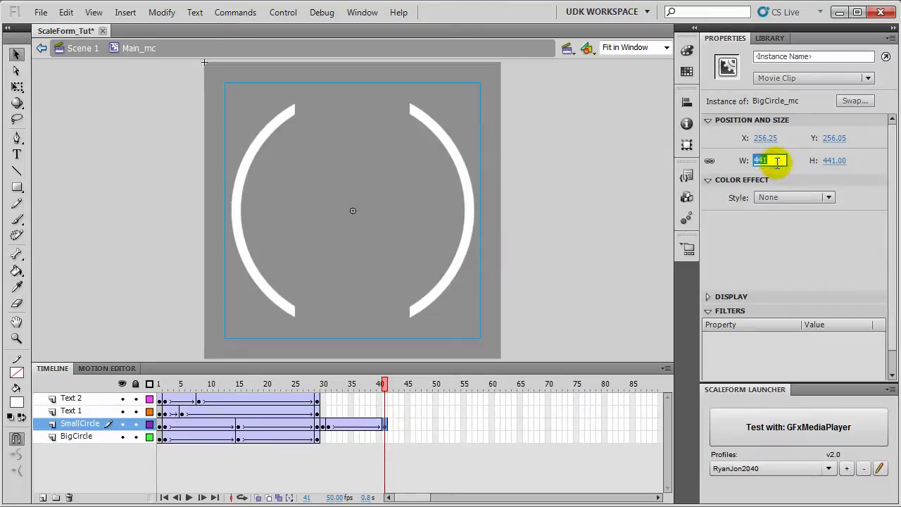
{"action": "key", "text": "Return"}
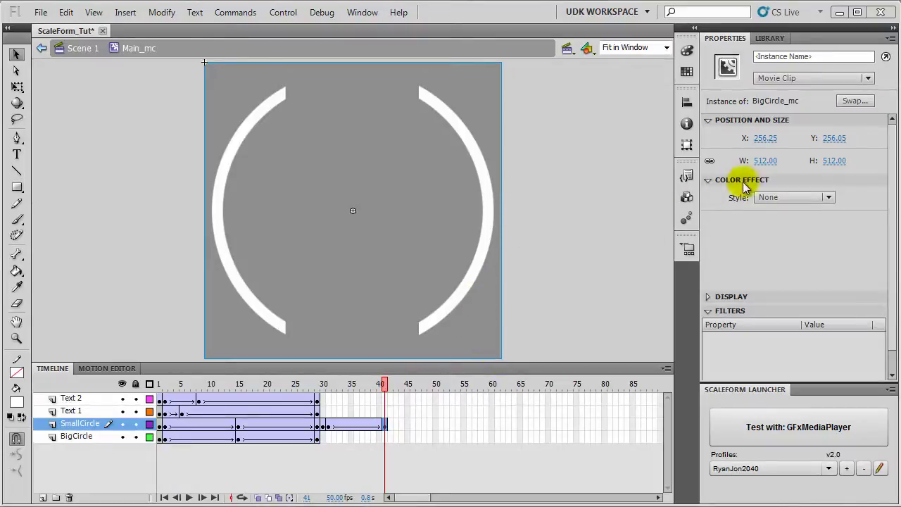
{"action": "left_click", "coordinate": [761, 160]}
{"action": "type", "text": "420"}
{"action": "key", "text": "Return"}
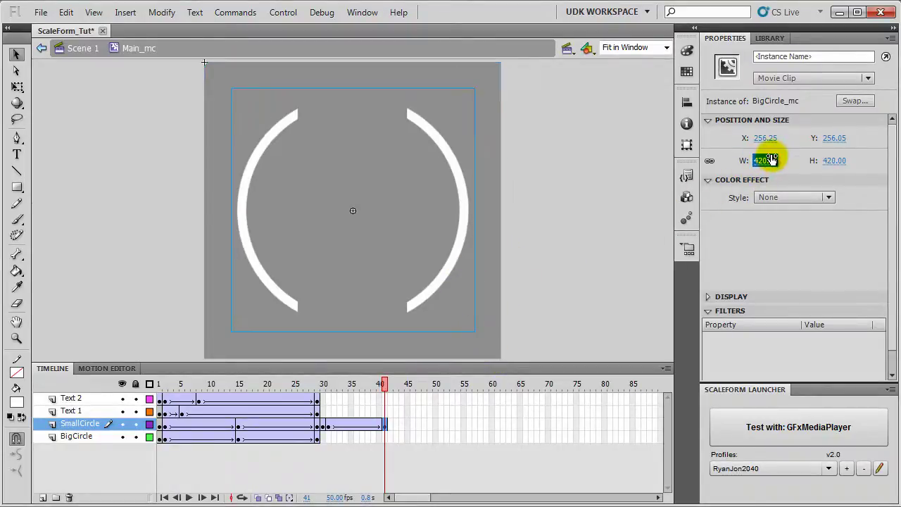
{"action": "mouse_move", "coordinate": [381, 391]}
{"action": "left_mouse_down"}
{"action": "mouse_move", "coordinate": [297, 382]}
{"action": "mouse_move", "coordinate": [386, 390]}
{"action": "left_mouse_up"}
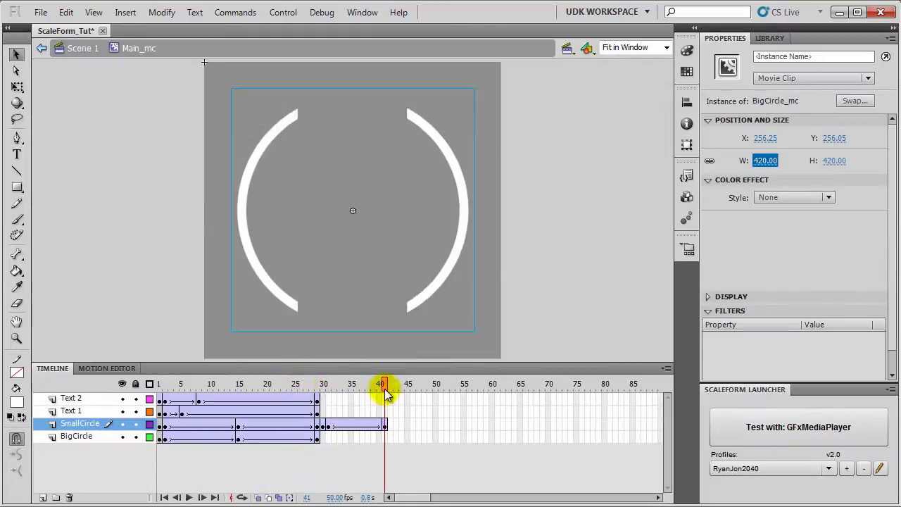
- Add a SmallCircle keyframe at frame 44 and widen the arcs to 512
{"action": "right_click", "coordinate": [402, 424]}
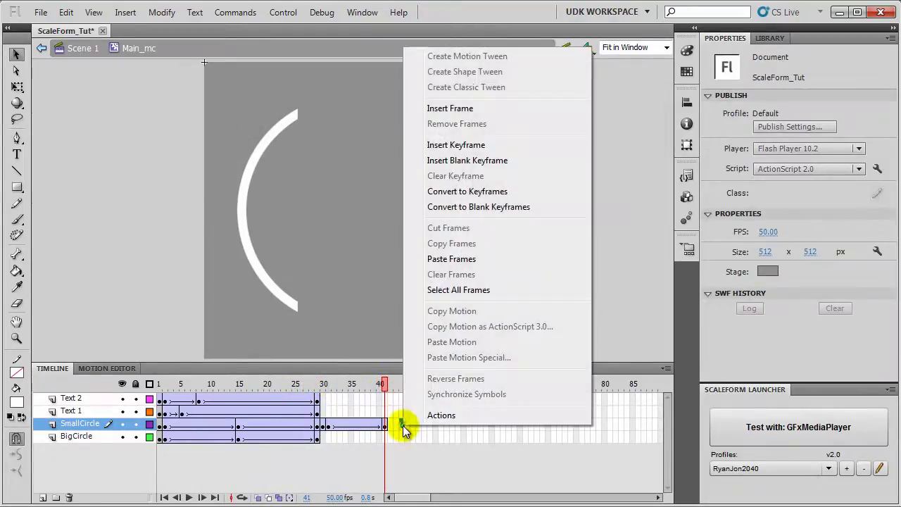
{"action": "left_click", "coordinate": [483, 146]}
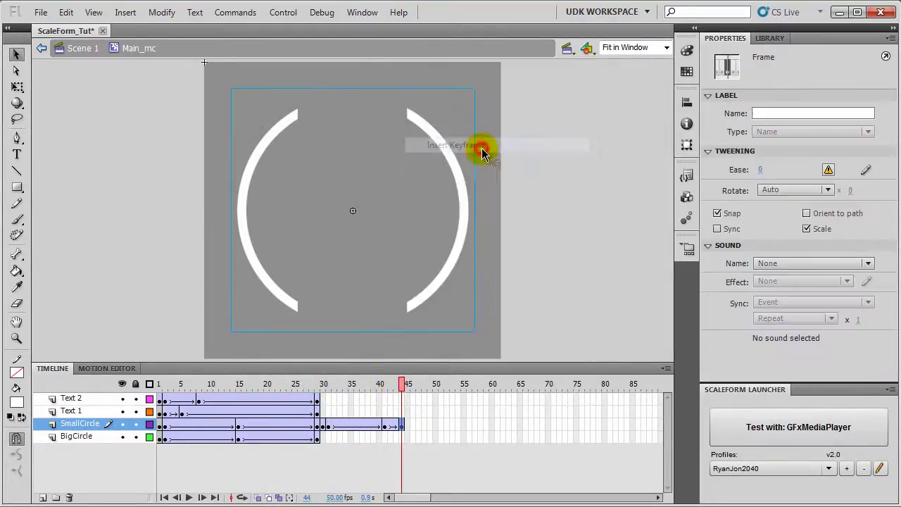
{"action": "left_click", "coordinate": [459, 204]}
{"action": "left_click", "coordinate": [759, 161]}
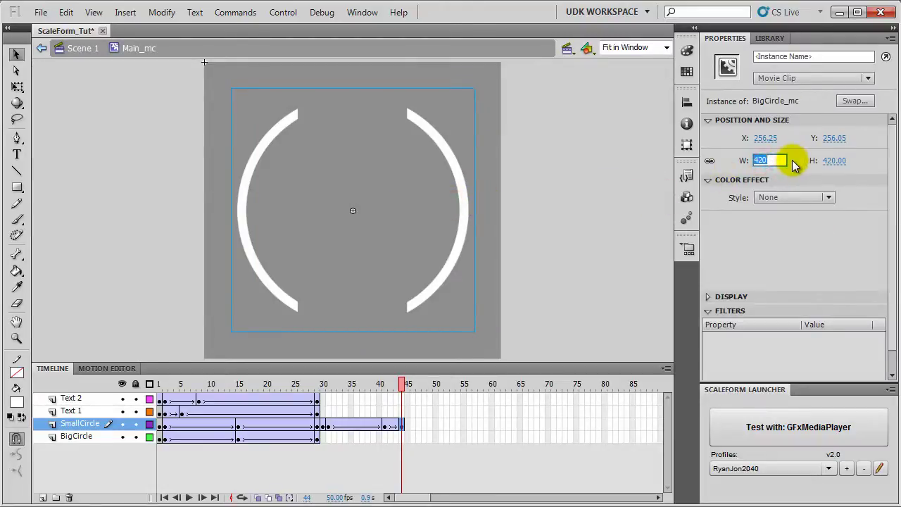
{"action": "type", "text": "512"}
{"action": "key", "text": "Return"}
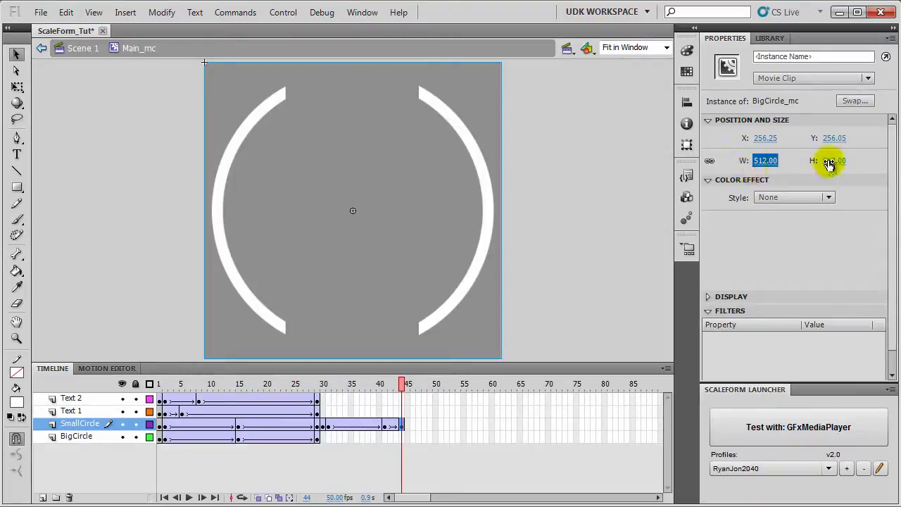
- Add a SmallCircle keyframe at frame 50 and shrink the arcs to 1 pixel
{"action": "right_click", "coordinate": [434, 425]}
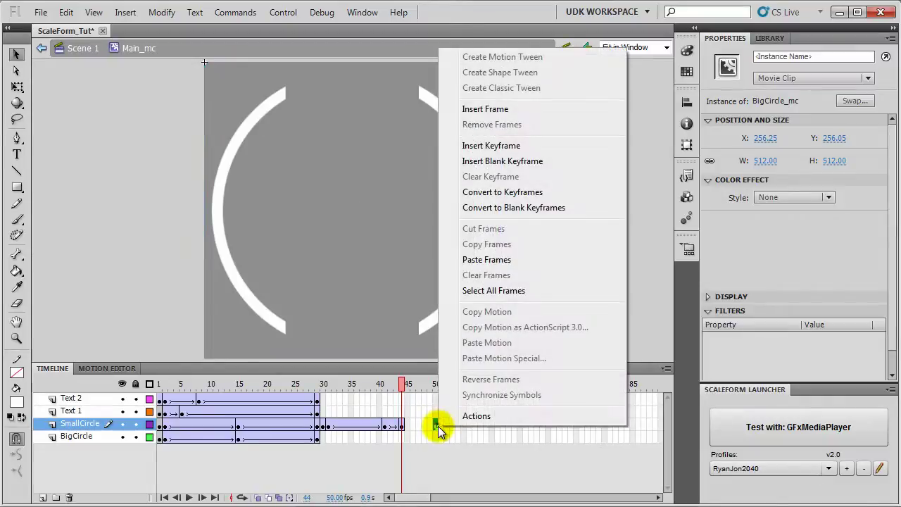
{"action": "left_click", "coordinate": [491, 146]}
{"action": "left_click", "coordinate": [477, 190]}
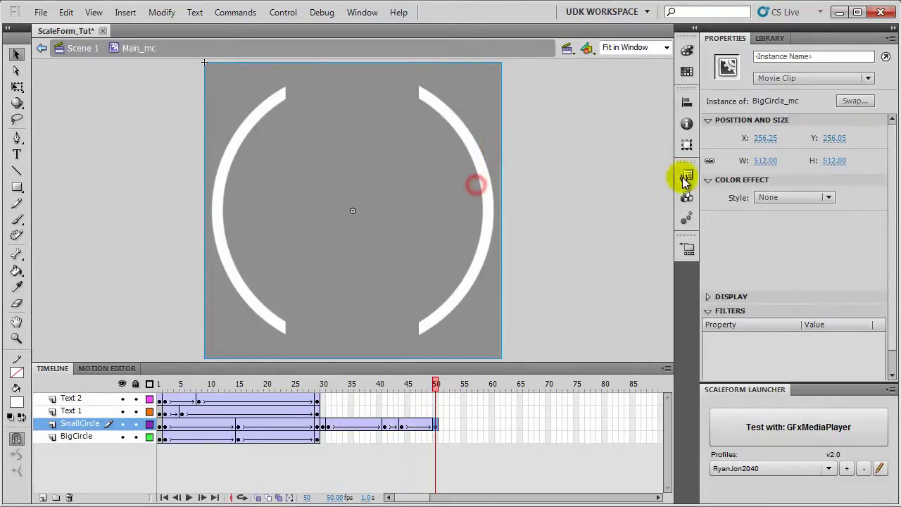
{"action": "left_click_drag", "start_coordinate": [765, 166], "coordinate": [342, 198]}
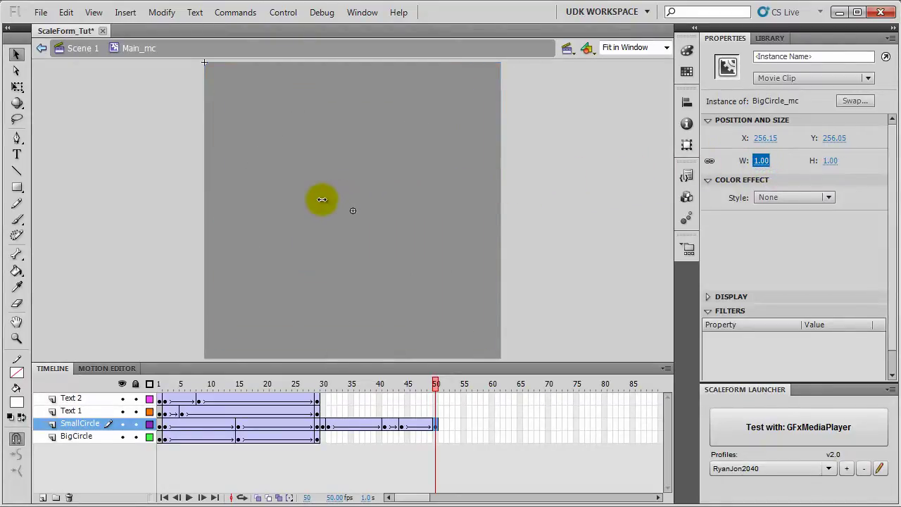
{"action": "left_click", "coordinate": [385, 464]}
{"action": "left_click_drag", "start_coordinate": [434, 392], "coordinate": [322, 389]}
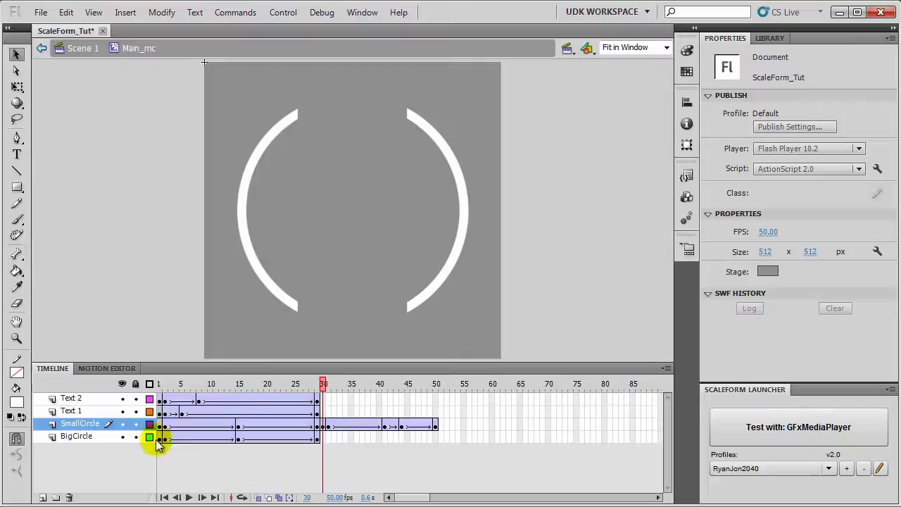
- Insert BigCircle keyframes at frames 30, 31, 41 and 44
{"action": "right_click", "coordinate": [321, 436]}
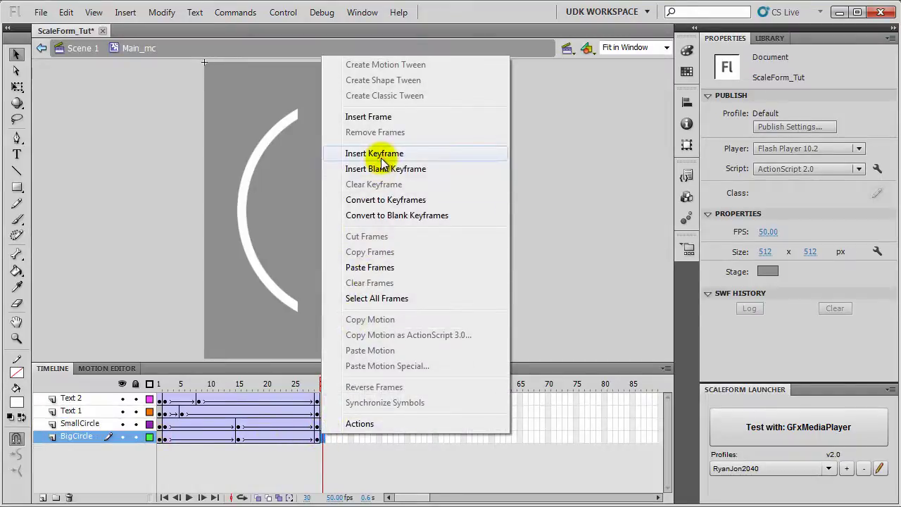
{"action": "left_click", "coordinate": [342, 152]}
{"action": "right_click", "coordinate": [328, 437]}
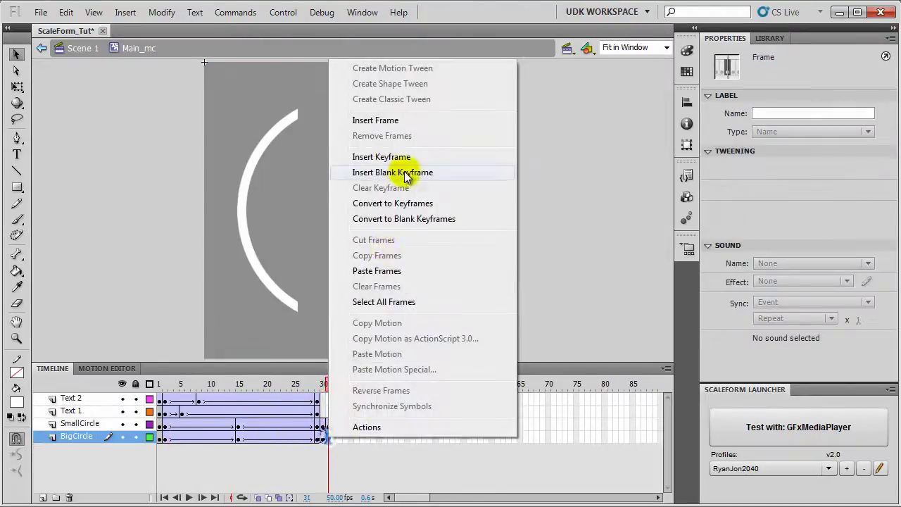
{"action": "left_click", "coordinate": [398, 155]}
{"action": "right_click", "coordinate": [386, 436]}
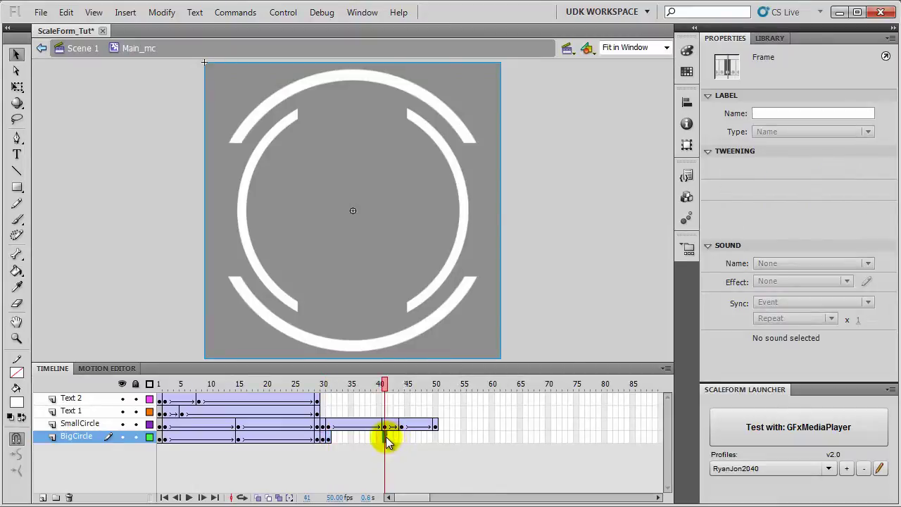
{"action": "left_click", "coordinate": [445, 158]}
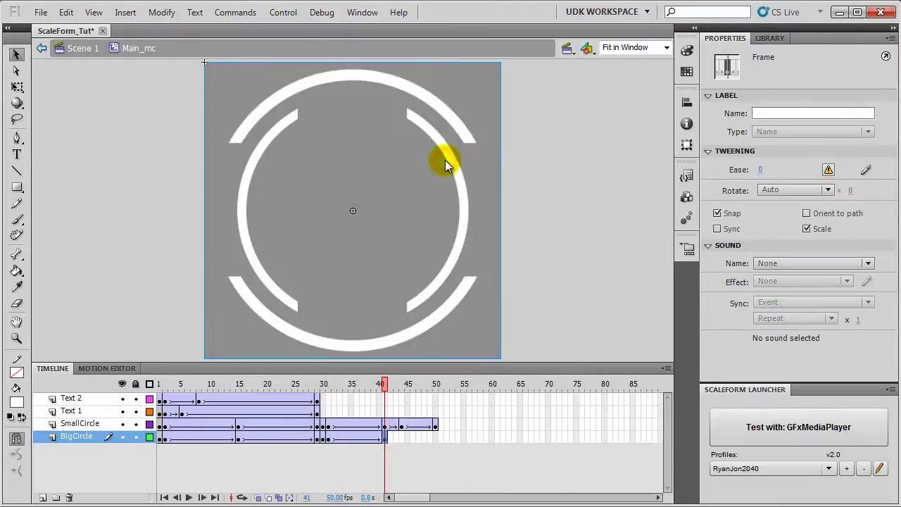
{"action": "right_click", "coordinate": [399, 436]}
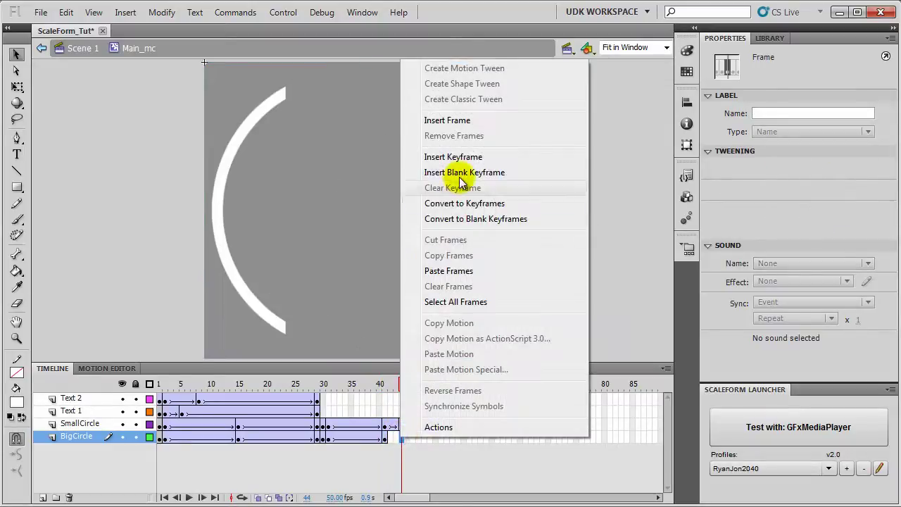
{"action": "left_click", "coordinate": [461, 156]}
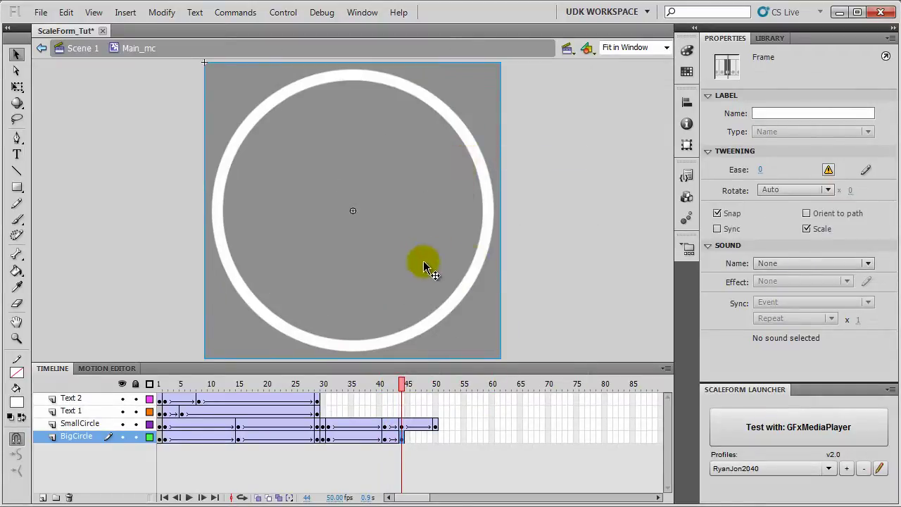
- Lock SmallCircle and shrink the BigCircle ring to 420 wide at frame 44
{"action": "left_click", "coordinate": [480, 245]}
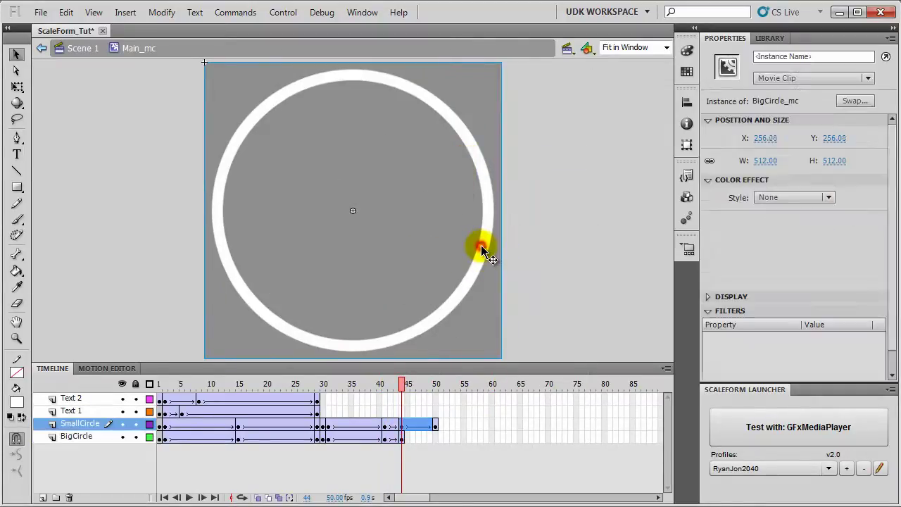
{"action": "left_click", "coordinate": [135, 423]}
{"action": "left_click", "coordinate": [457, 294]}
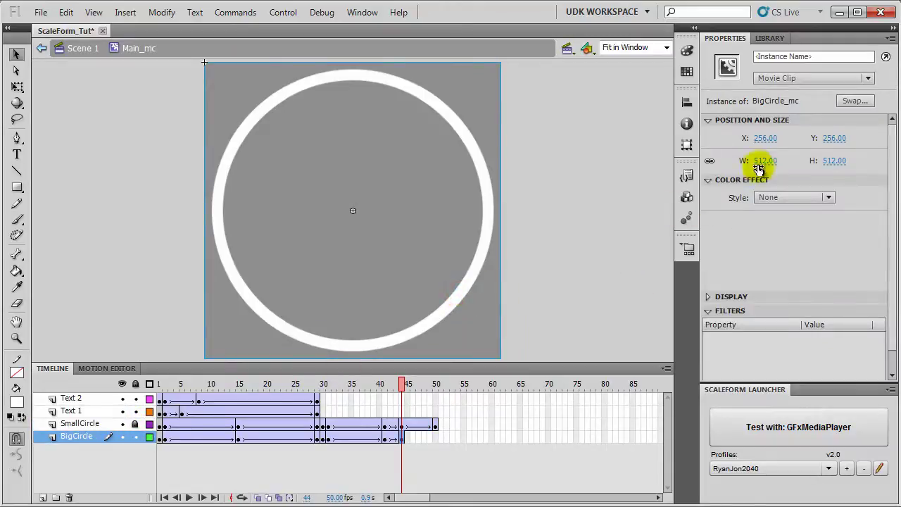
{"action": "left_click_drag", "start_coordinate": [757, 163], "coordinate": [698, 170]}
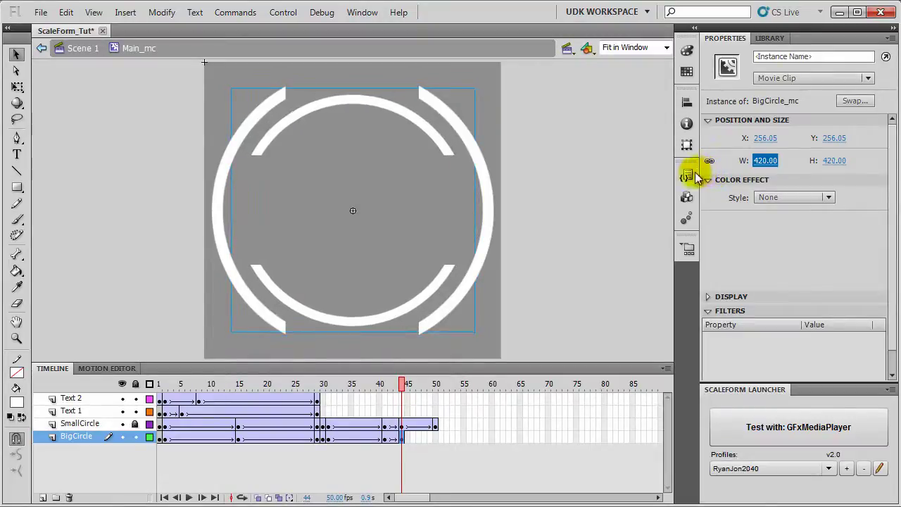
- Add a BigCircle keyframe at frame 50 and set the ring's width to 1
{"action": "right_click", "coordinate": [435, 438]}
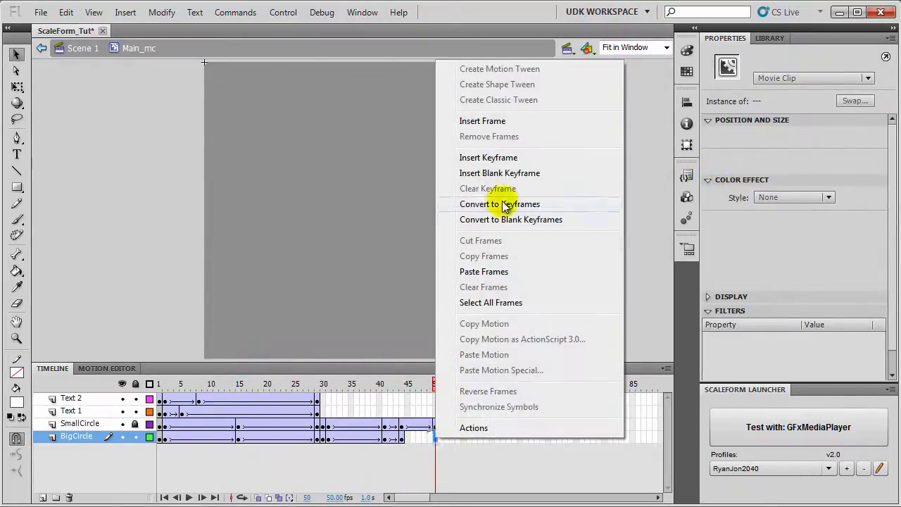
{"action": "left_click", "coordinate": [505, 158]}
{"action": "left_click", "coordinate": [462, 197]}
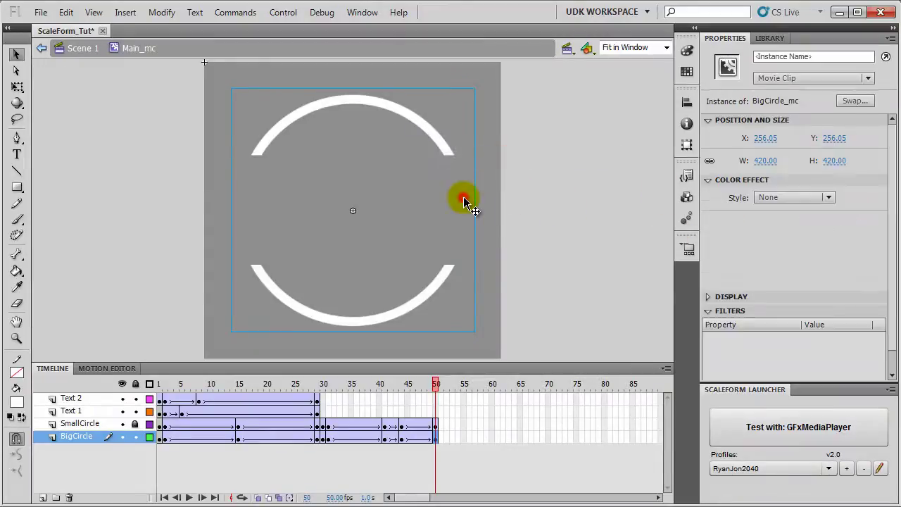
{"action": "left_click", "coordinate": [764, 160]}
{"action": "type", "text": "1"}
{"action": "key", "text": "Return"}
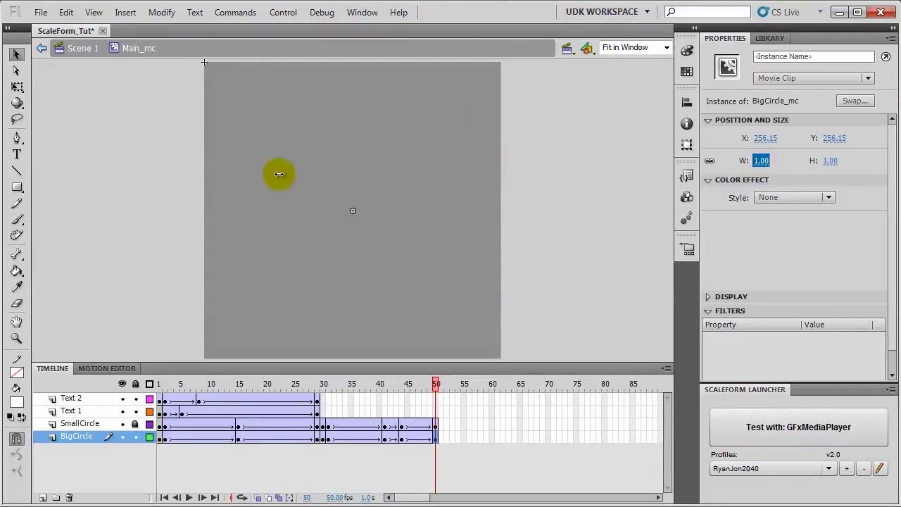
{"action": "left_click", "coordinate": [411, 468]}
{"action": "left_click_drag", "start_coordinate": [433, 386], "coordinate": [307, 407]}
- Insert Text 2 keyframes at frames 30 and 44
{"action": "left_click", "coordinate": [318, 400]}
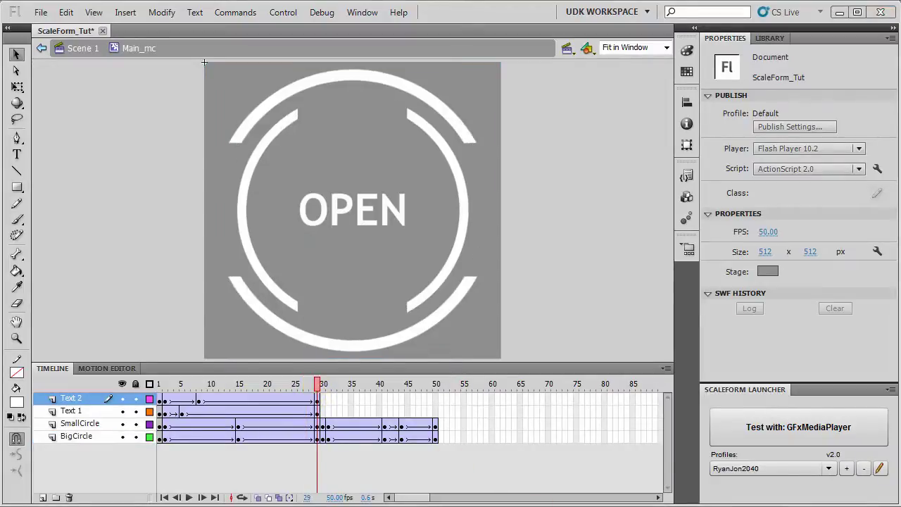
{"action": "right_click", "coordinate": [326, 403]}
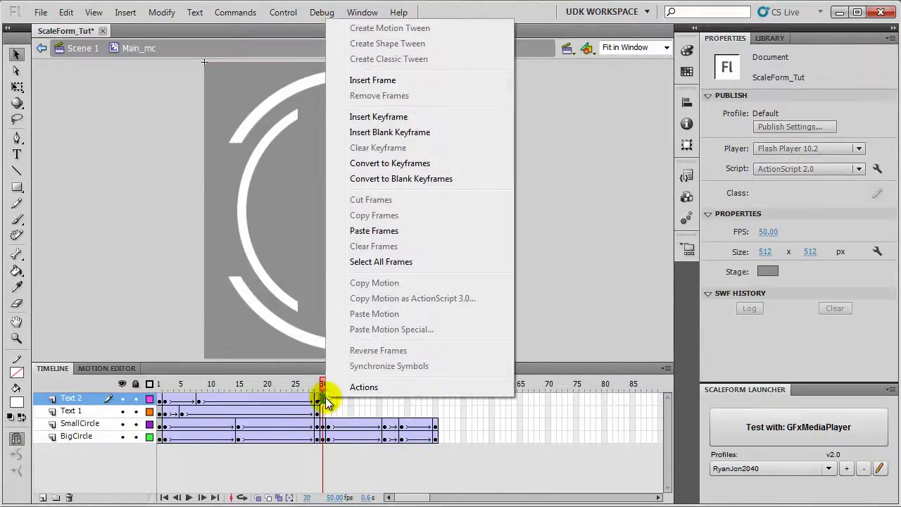
{"action": "left_click", "coordinate": [392, 117]}
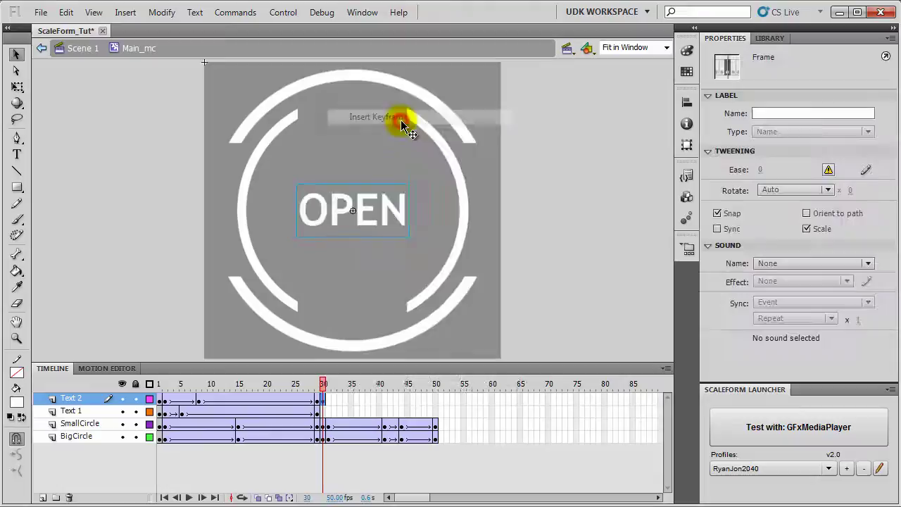
{"action": "left_click_drag", "start_coordinate": [332, 385], "coordinate": [401, 398]}
{"action": "right_click", "coordinate": [402, 399]}
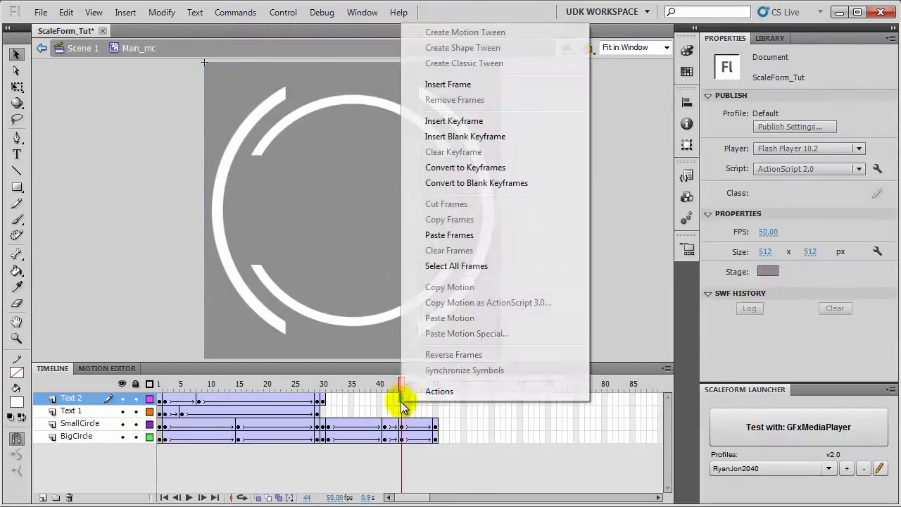
{"action": "left_click", "coordinate": [456, 121]}
- Add a Text 2 keyframe at frame 50 and set OPEN's width to 1
{"action": "left_click_drag", "start_coordinate": [402, 383], "coordinate": [436, 383]}
{"action": "right_click", "coordinate": [436, 398]}
{"action": "left_click", "coordinate": [499, 116]}
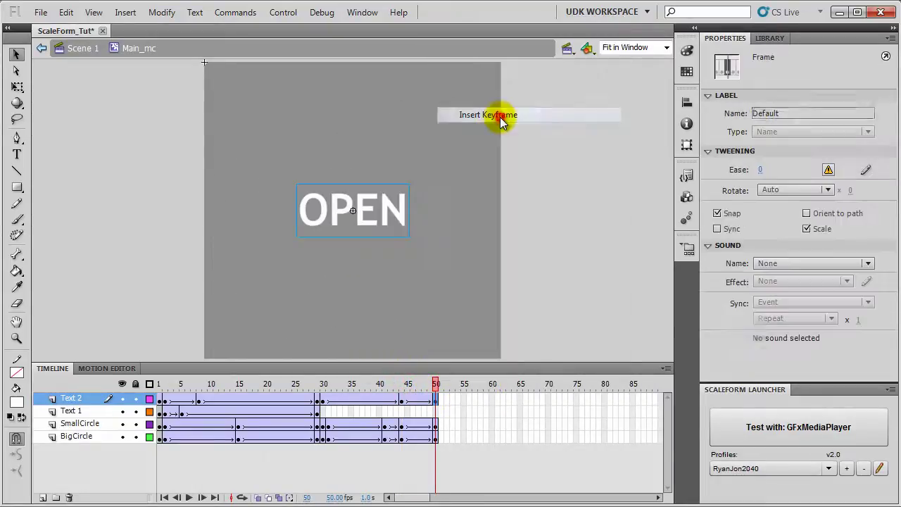
{"action": "left_click", "coordinate": [400, 208]}
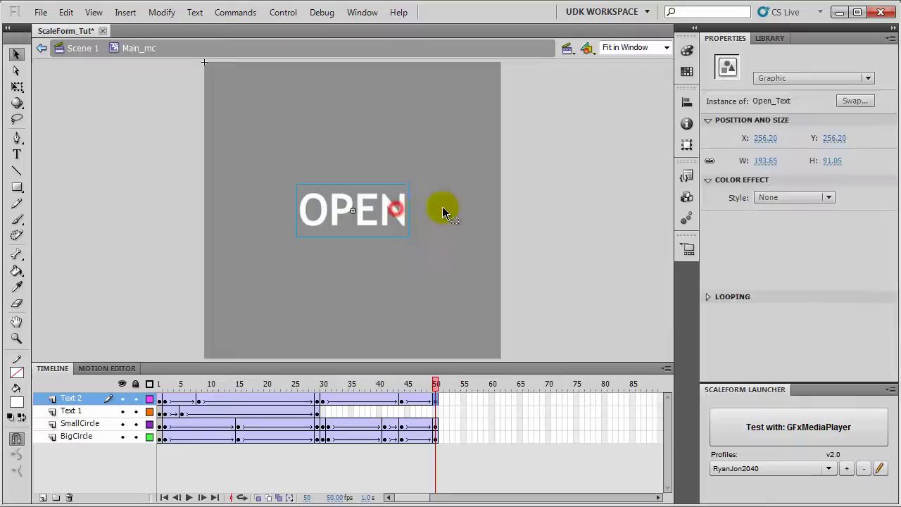
{"action": "left_click_drag", "start_coordinate": [760, 160], "coordinate": [521, 180]}
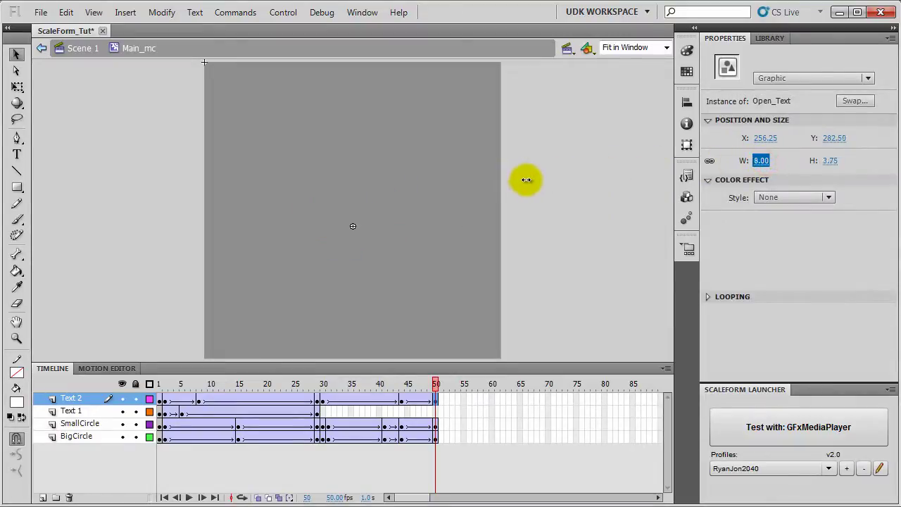
{"action": "key", "text": "ctrl+z"}
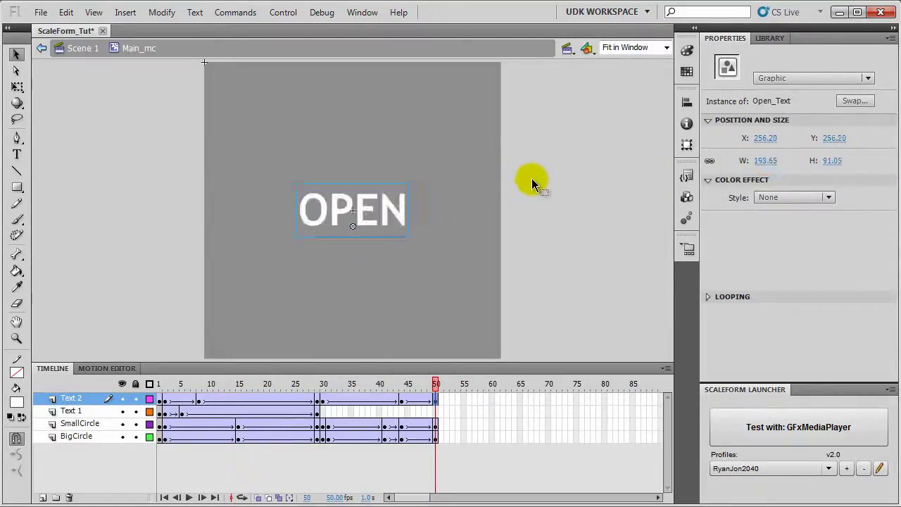
{"action": "left_click", "coordinate": [769, 160]}
{"action": "type", "text": "1"}
{"action": "key", "text": "Return"}
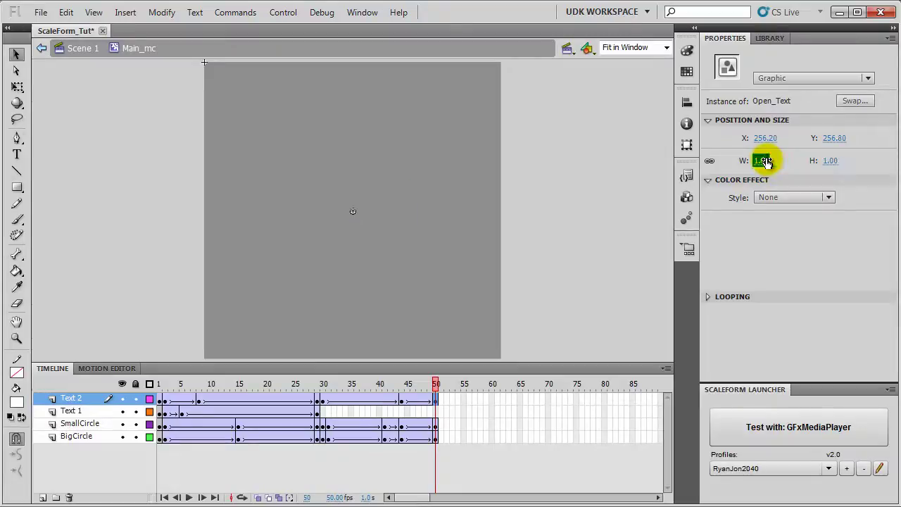
{"action": "left_click", "coordinate": [413, 467]}
{"action": "left_click_drag", "start_coordinate": [435, 385], "coordinate": [151, 385]}
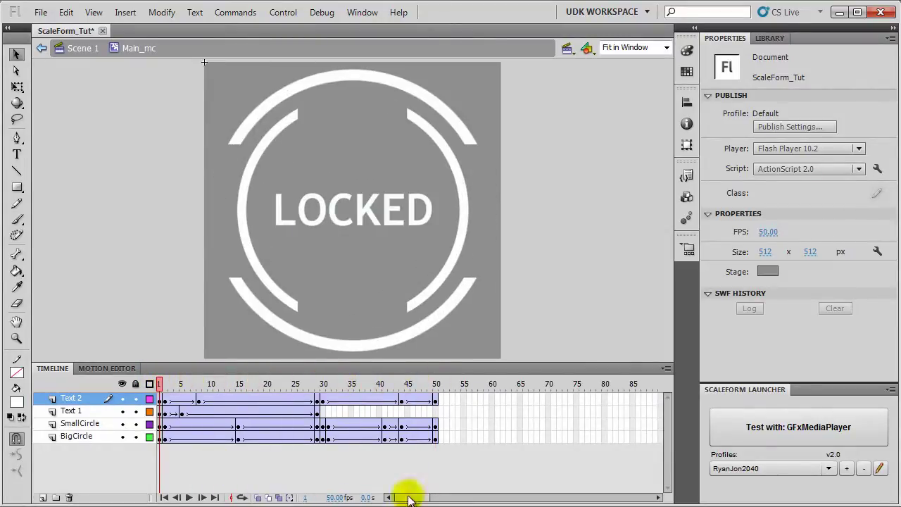
{"action": "left_click", "coordinate": [79, 423]}
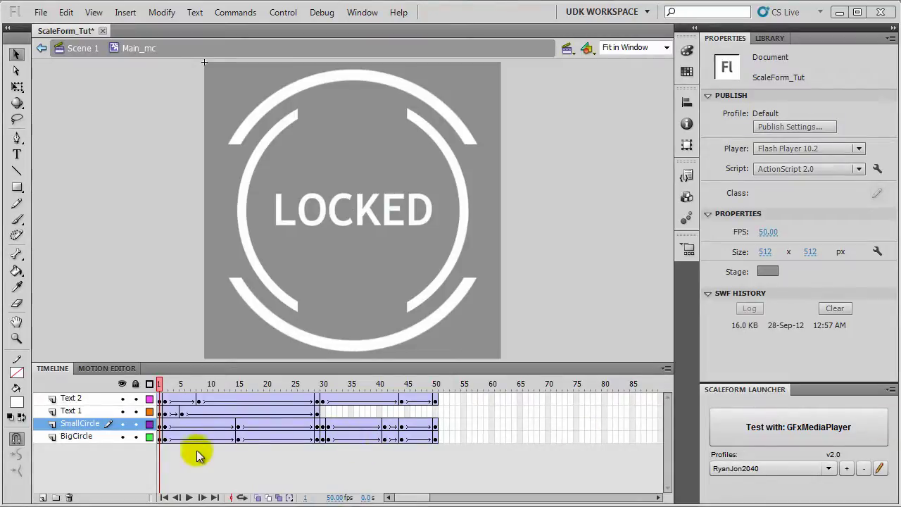
- Label SmallCircle frame 2 "on" and frame 30 "continue"
{"action": "left_click", "coordinate": [165, 427]}
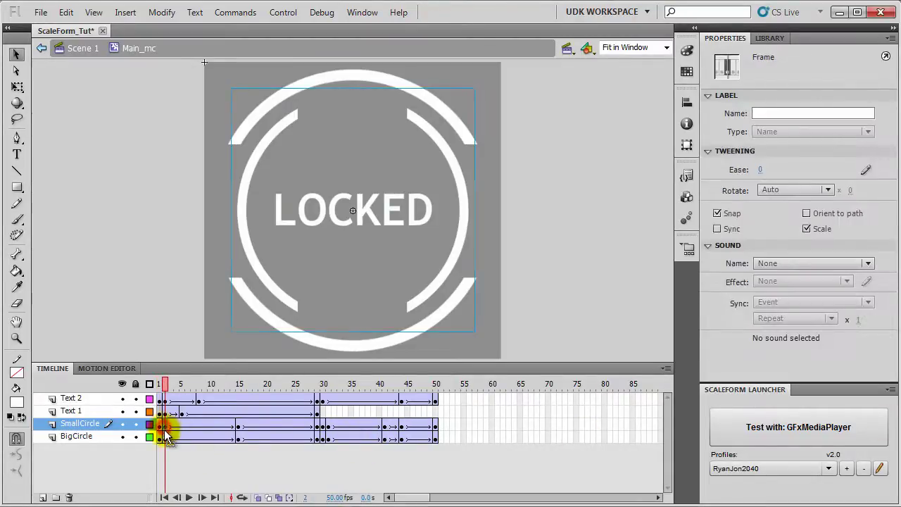
{"action": "left_click", "coordinate": [783, 113]}
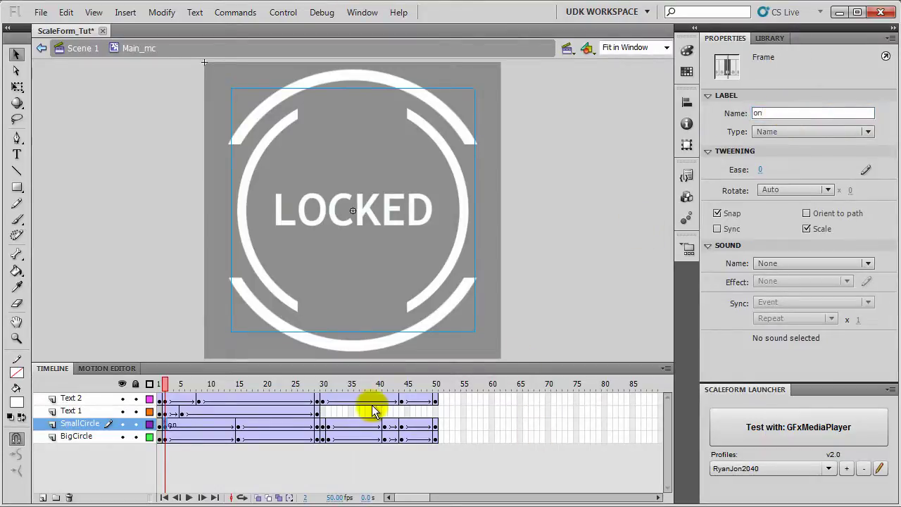
{"action": "left_click", "coordinate": [325, 431]}
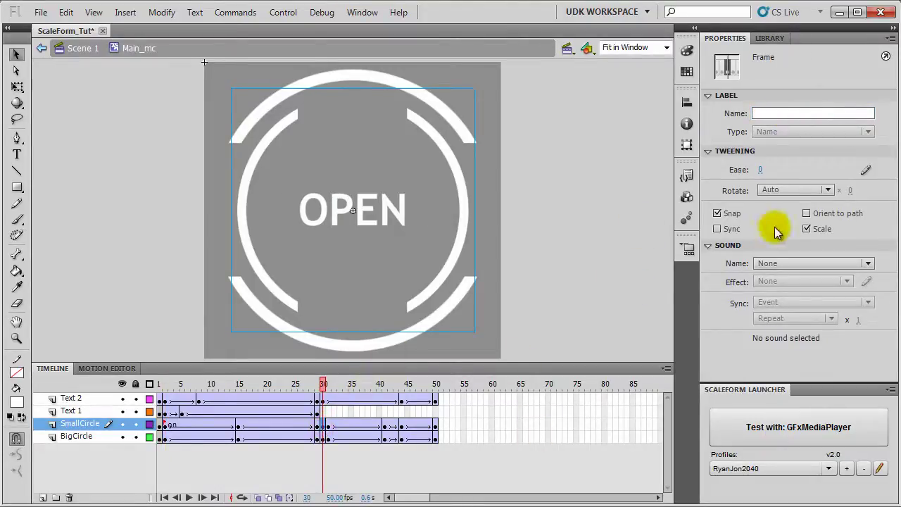
{"action": "left_click", "coordinate": [795, 113]}
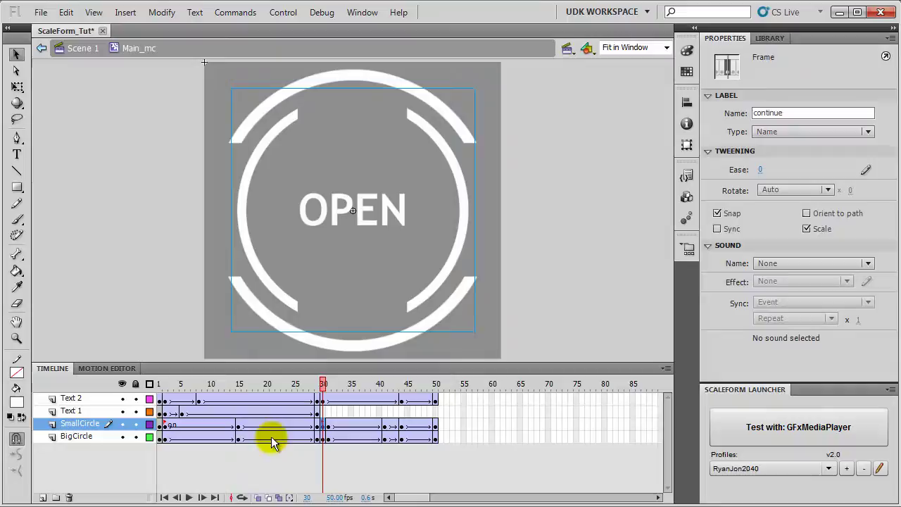
{"action": "left_click", "coordinate": [164, 426]}
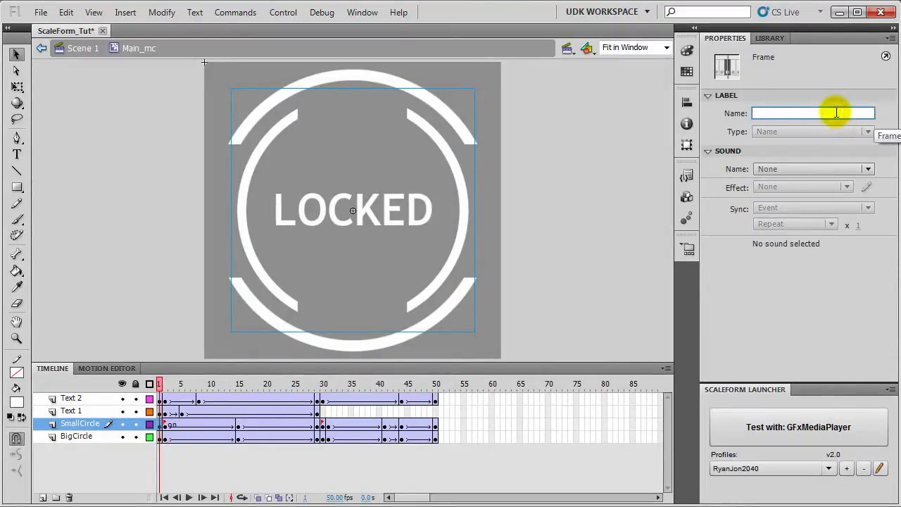
- Check frame 1's script, then add stop(); scripts to SmallCircle frames 29 and 50
{"action": "left_click", "coordinate": [885, 57]}
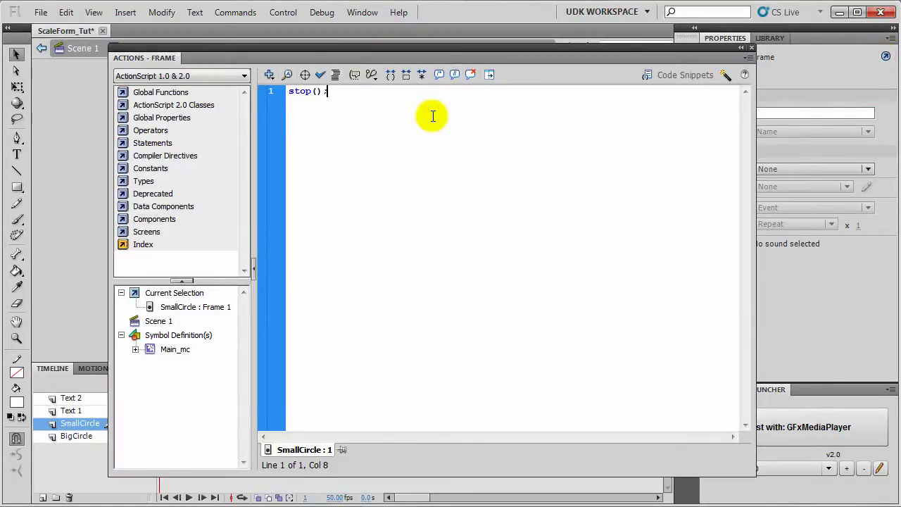
{"action": "left_click", "coordinate": [751, 48]}
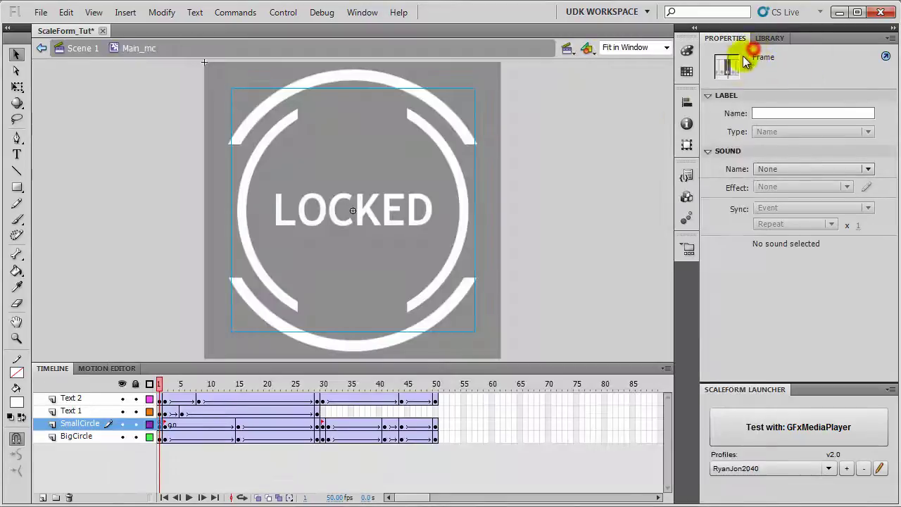
{"action": "left_click", "coordinate": [319, 426]}
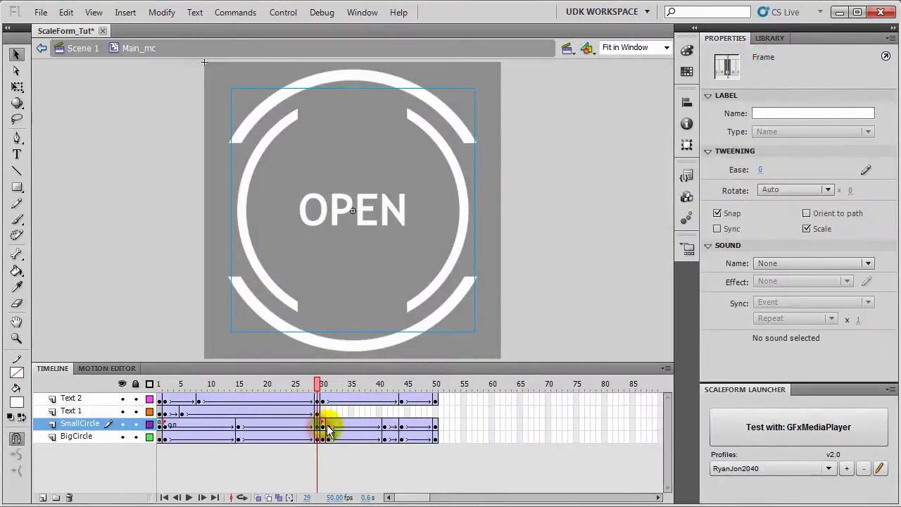
{"action": "left_click", "coordinate": [884, 57]}
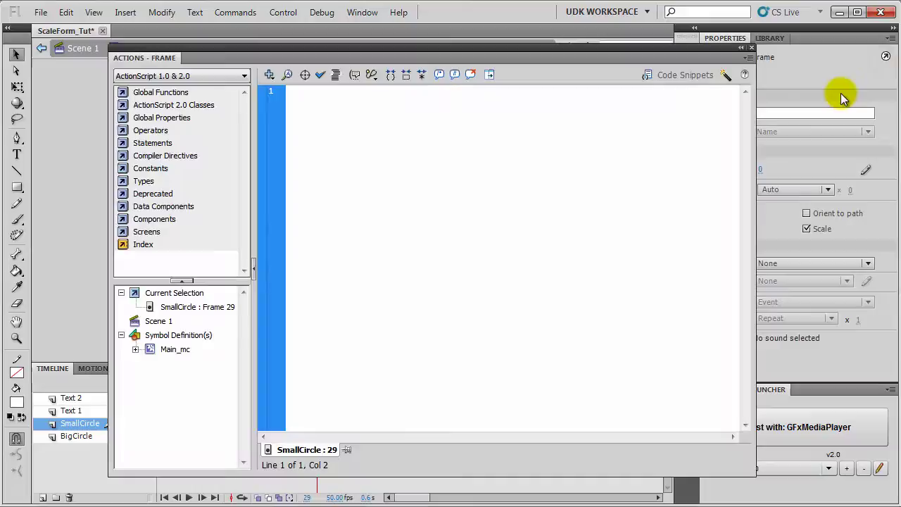
{"action": "type", "text": "stop();"}
{"action": "left_click", "coordinate": [751, 47]}
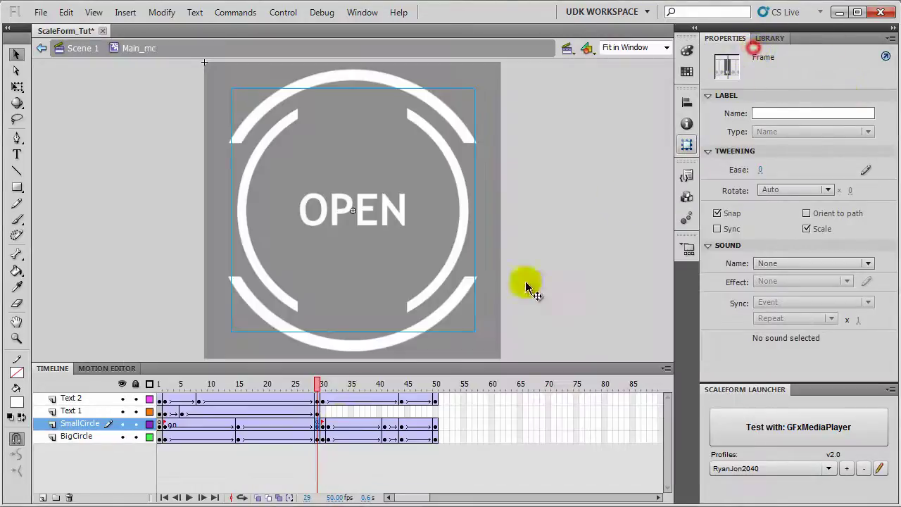
{"action": "left_click", "coordinate": [435, 425]}
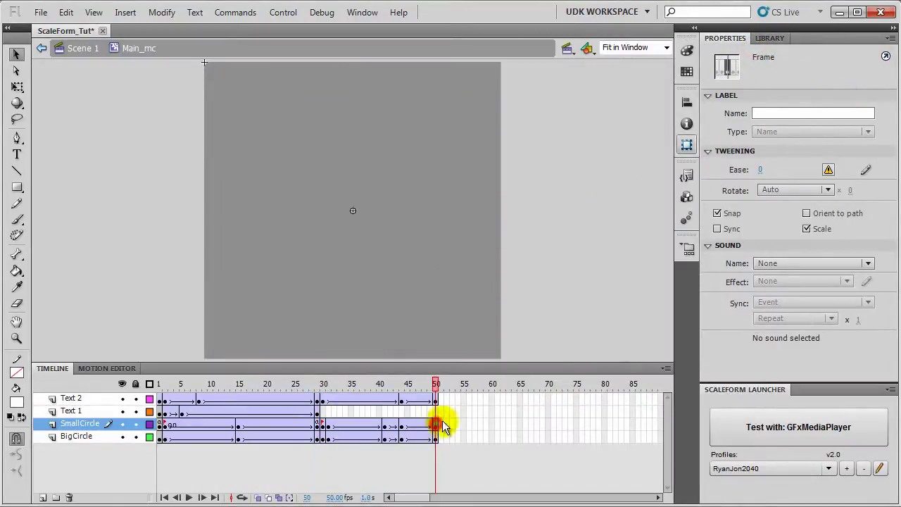
{"action": "left_click", "coordinate": [885, 58]}
{"action": "type", "text": "stop();"}
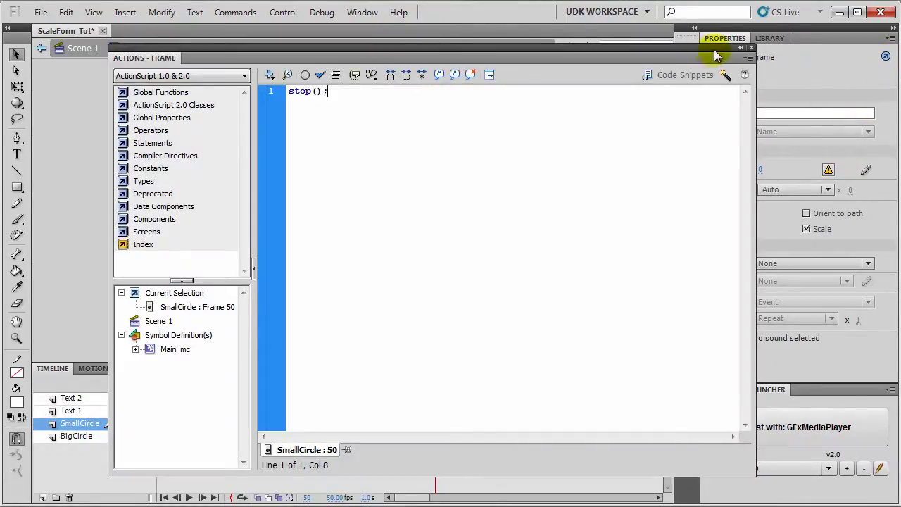
{"action": "left_click", "coordinate": [752, 49]}
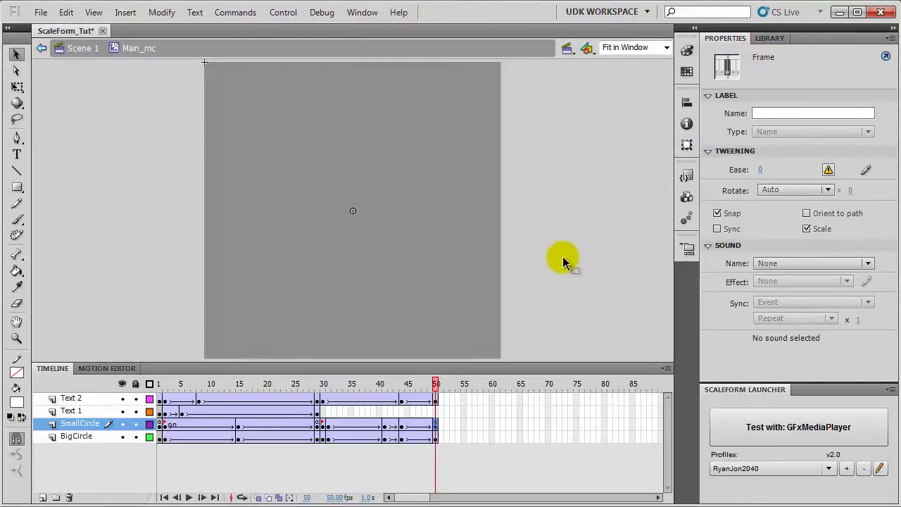
- Save ScaleForm_Tut, test it in GFxMediaPlayer showing LOCKED, then close the player
{"action": "left_click", "coordinate": [40, 12]}
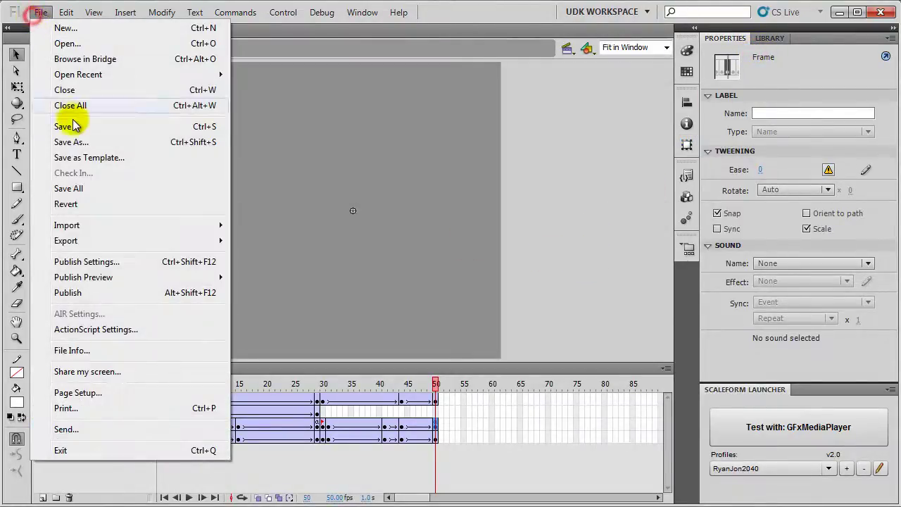
{"action": "left_click", "coordinate": [72, 122]}
{"action": "left_click", "coordinate": [772, 427]}
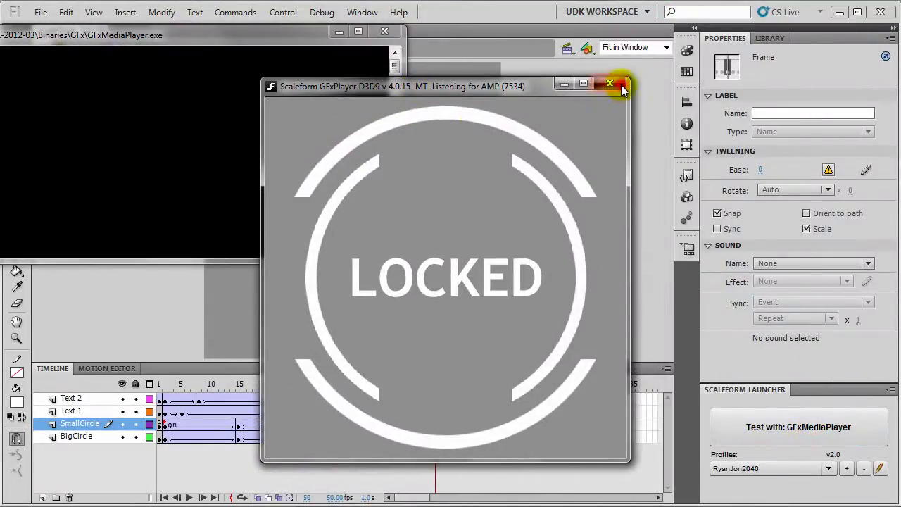
{"action": "left_click", "coordinate": [620, 85]}
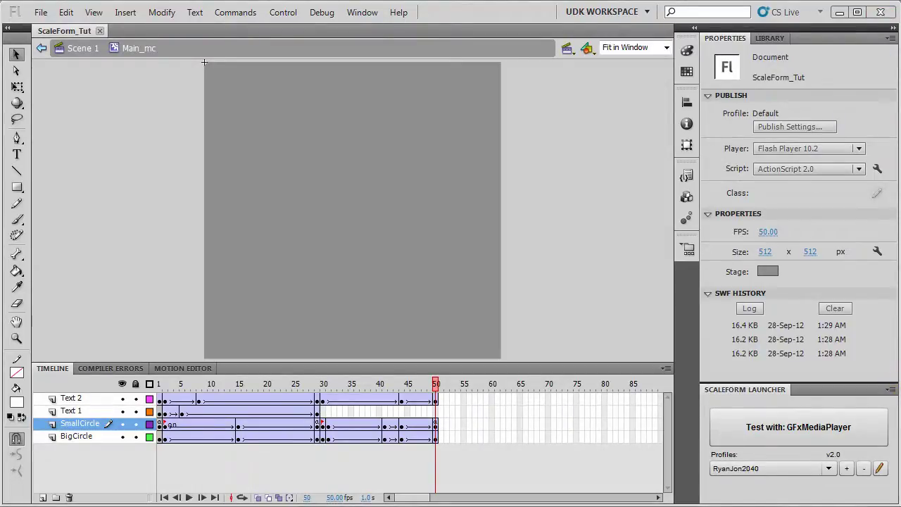
- Scrub back to frame 1, return to Scene 1, and select Actions frame 1
{"action": "left_click", "coordinate": [431, 385]}
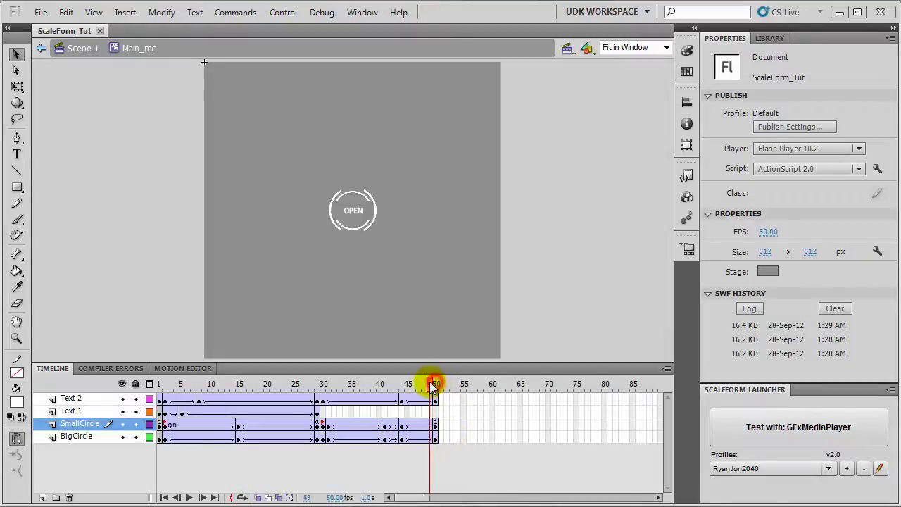
{"action": "left_click_drag", "start_coordinate": [432, 385], "coordinate": [147, 383]}
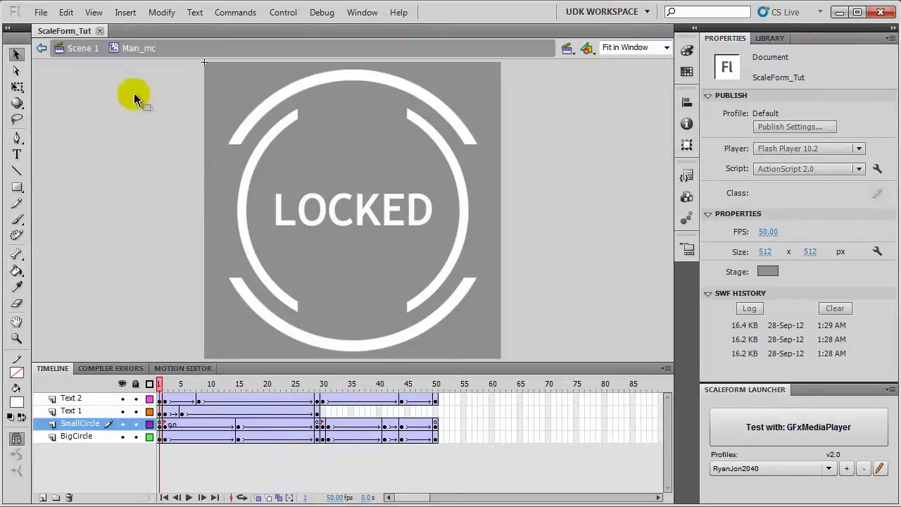
{"action": "left_click", "coordinate": [89, 52]}
{"action": "left_click", "coordinate": [161, 398]}
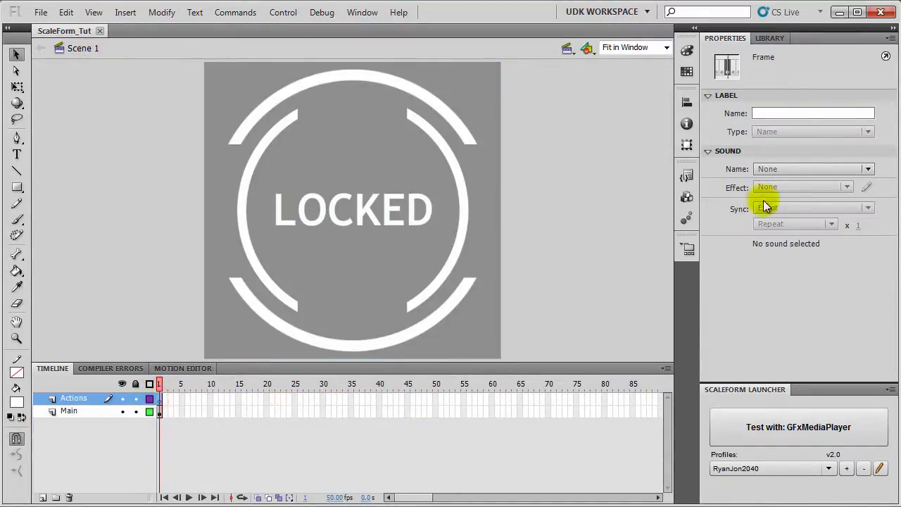
- Write _global.Extensions = true; in the Scene 1 Actions frame script
{"action": "left_click", "coordinate": [885, 57]}
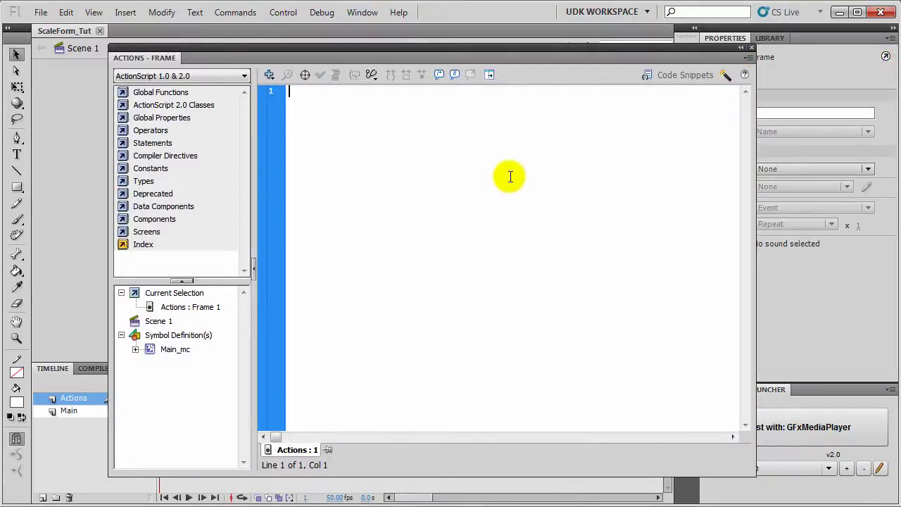
{"action": "type", "text": "glebal"}
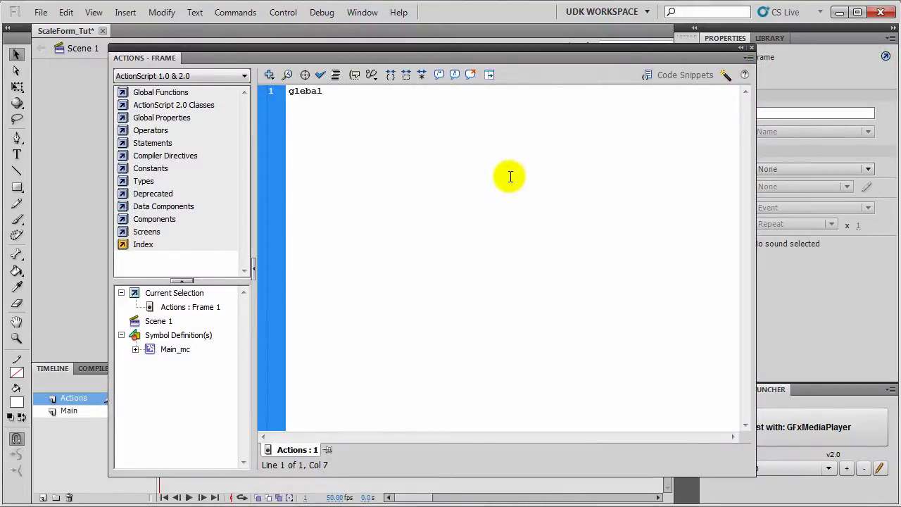
{"action": "type", "text": ".g"}
{"action": "key", "text": "BackSpace"}
{"action": "key", "text": "BackSpace"}
{"action": "key", "text": "BackSpace"}
{"action": "key", "text": "BackSpace"}
{"action": "key", "text": "BackSpace"}
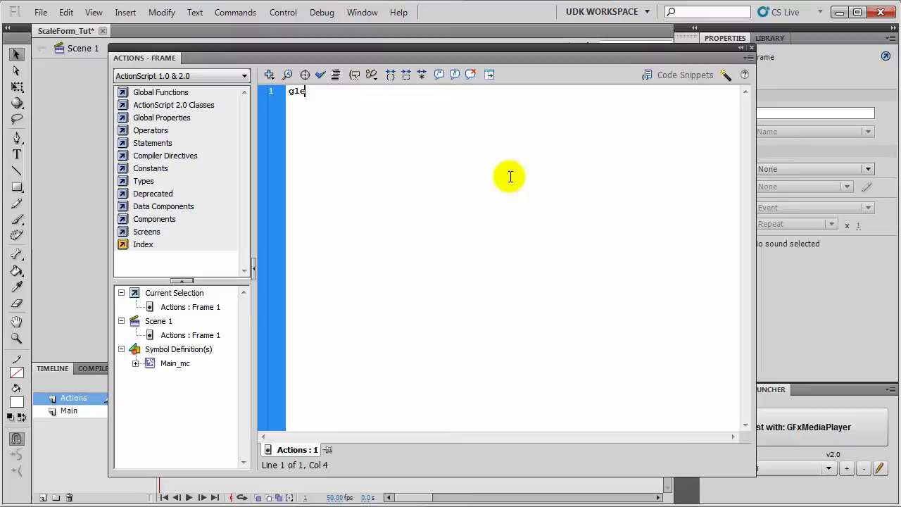
{"action": "key", "text": "BackSpace"}
{"action": "type", "text": "obal.E"}
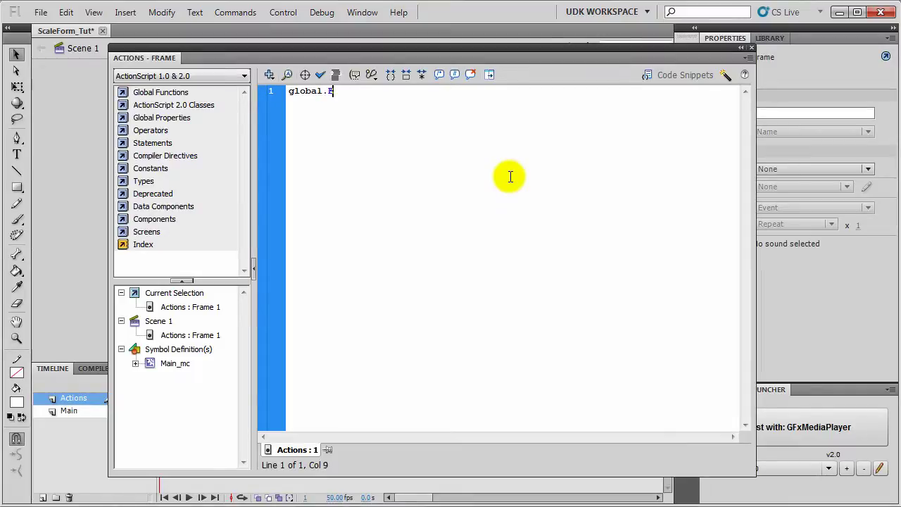
{"action": "type", "text": "xtensions = true;"}
{"action": "key", "text": "Return"}
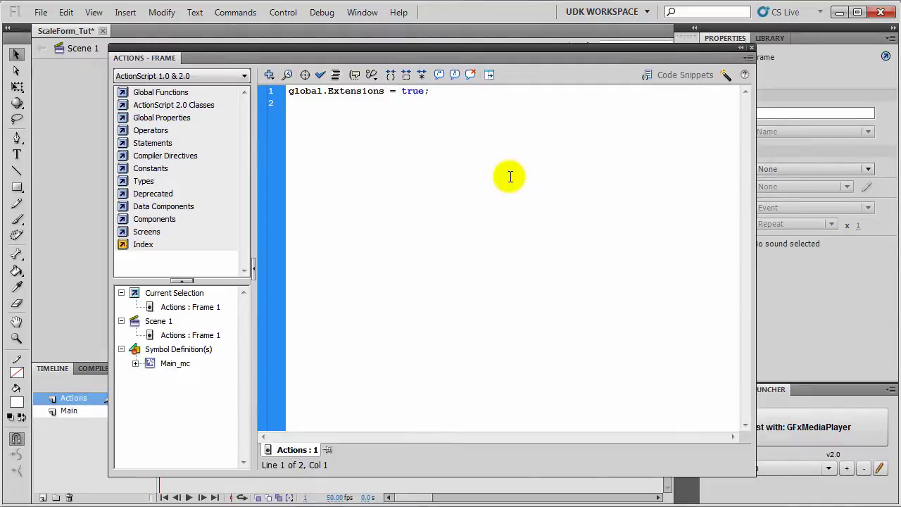
- Add the PlayMovieClip and PlayMovieClipContinue function declarations with empty bodies
{"action": "type", "text": "_"}
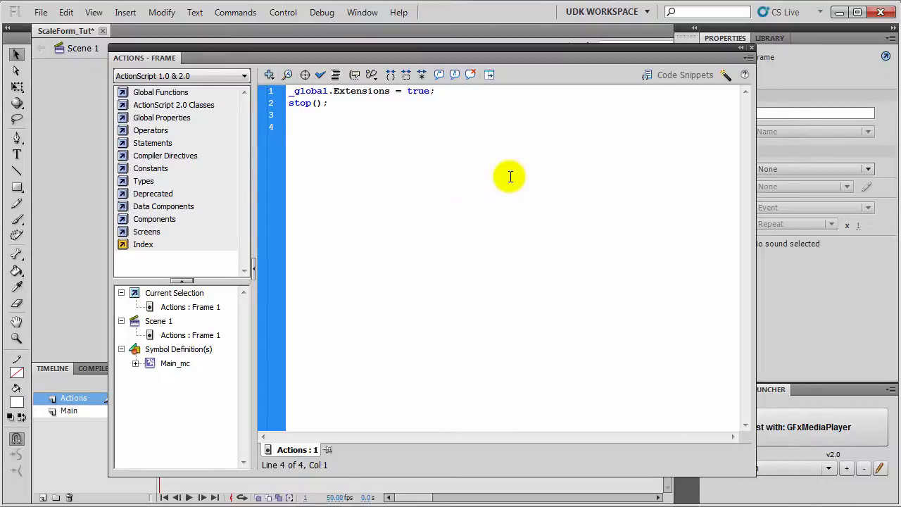
{"action": "type", "text": "function PlayMovieClip("}
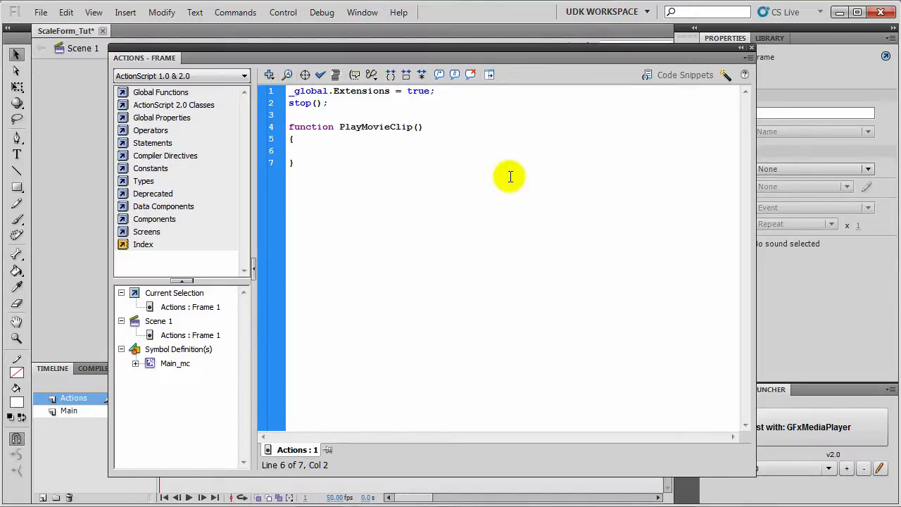
{"action": "left_click", "coordinate": [511, 176]}
{"action": "key", "text": "Return"}
{"action": "type", "text": "function Pl"}
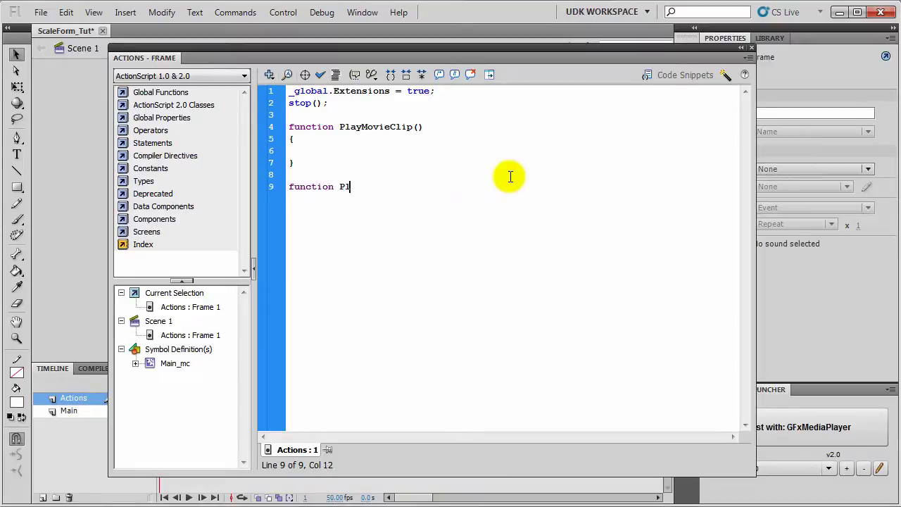
{"action": "type", "text": "ayMovieClipContint"}
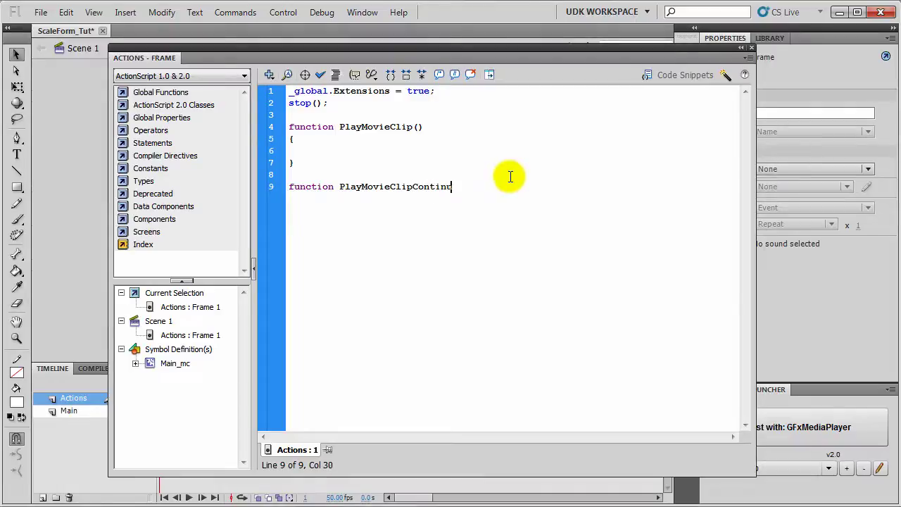
{"action": "key", "text": "BackSpace"}
{"action": "type", "text": "ue()"}
{"action": "key", "text": "Return"}
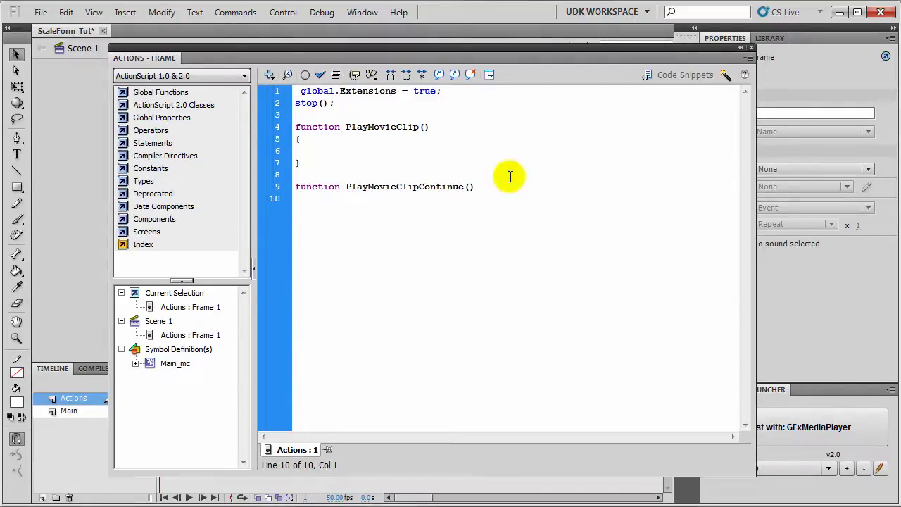
{"action": "type", "text": "{"}
{"action": "key", "text": "Return"}
{"action": "key", "text": "Down"}
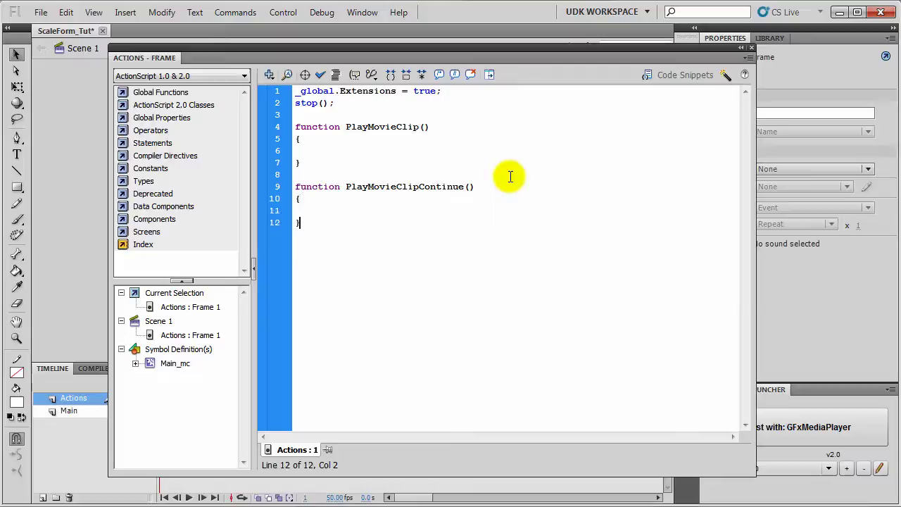
{"action": "key", "text": "Return"}
{"action": "key", "text": "Return"}
- Add an empty function ReverseClip() body below PlayMovieClipContinue
{"action": "type", "text": "function Rec"}
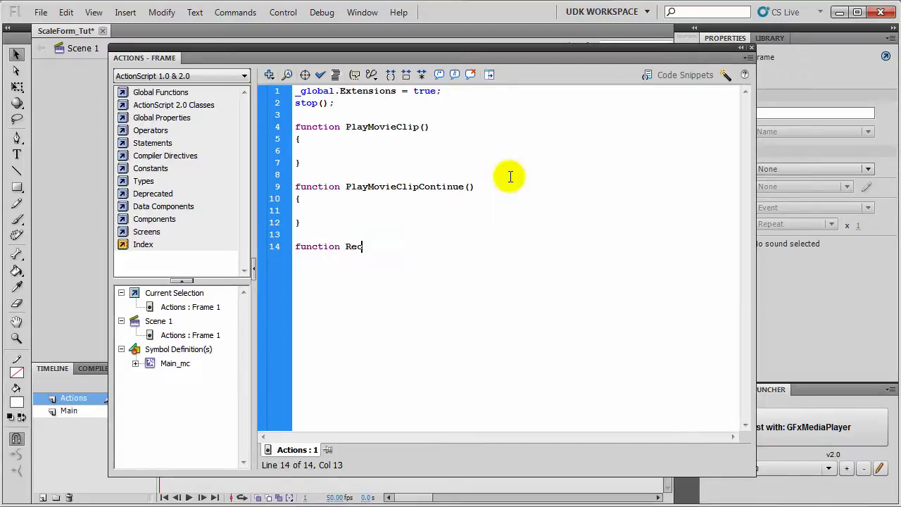
{"action": "key", "text": "BackSpace"}
{"action": "type", "text": "ves"}
{"action": "key", "text": "BackSpace"}
{"action": "type", "text": "rseClip()"}
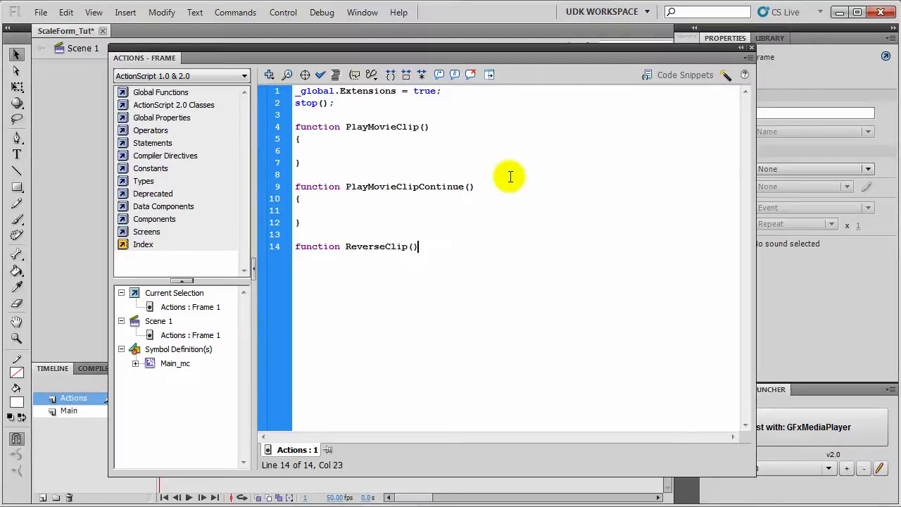
{"action": "key", "text": "Return"}
{"action": "type", "text": "{"}
{"action": "key", "text": "Return"}
{"action": "key", "text": "Return"}
{"action": "type", "text": "}"}
{"action": "key", "text": "Up"}
{"action": "key", "text": "Tab"}
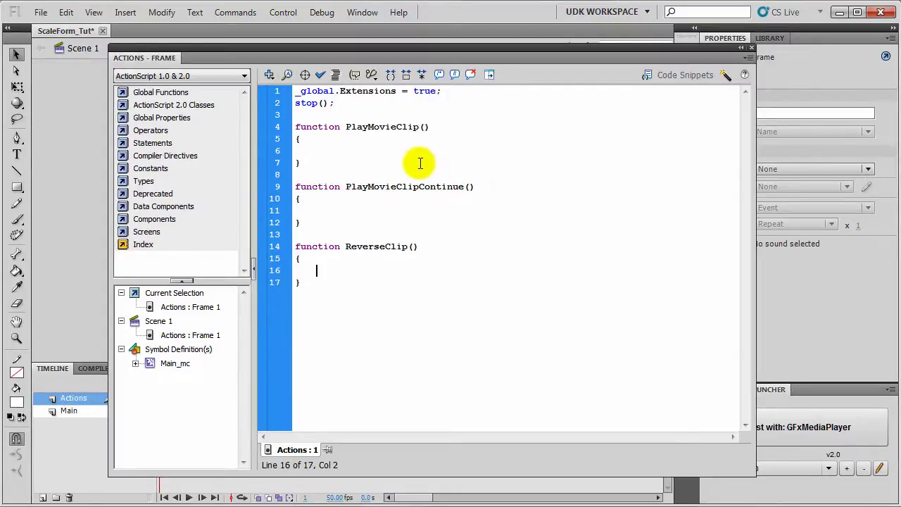
{"action": "left_click", "coordinate": [402, 147]}
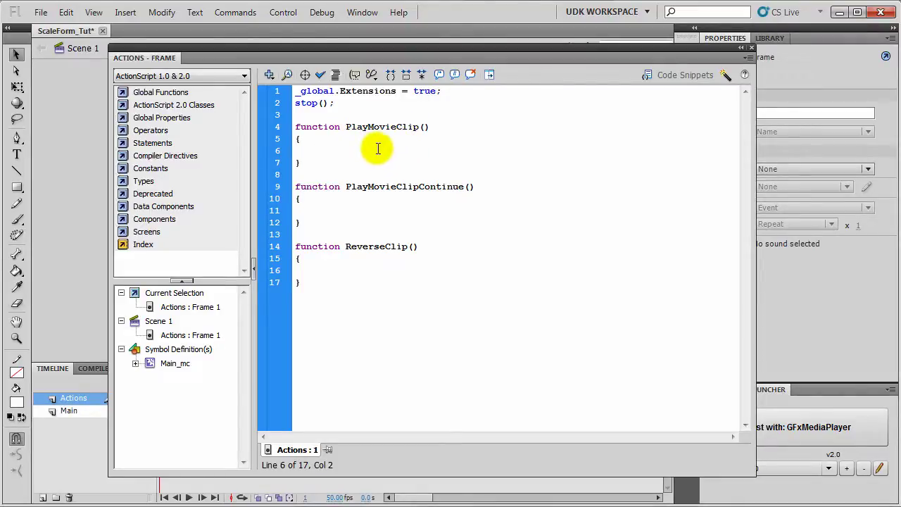
- Copy the movie clip's instance name Main_mc from the Instance name field
{"action": "left_click", "coordinate": [751, 47]}
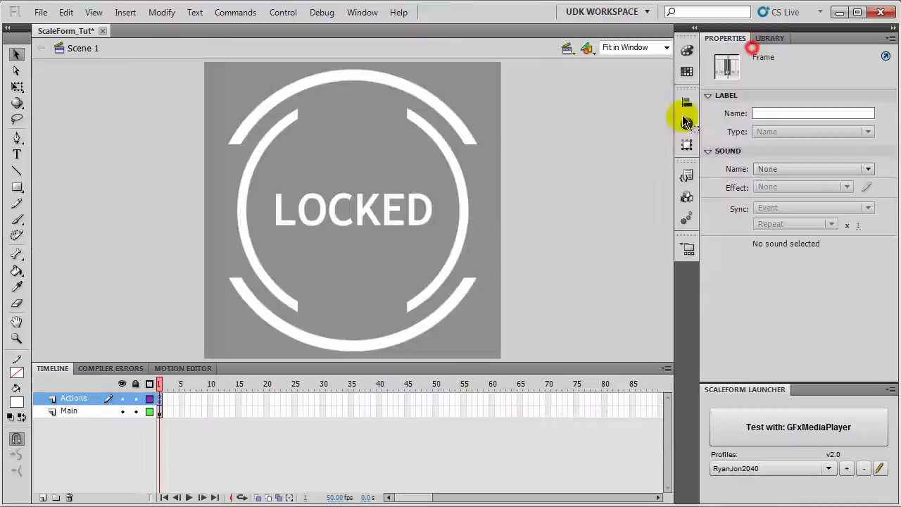
{"action": "left_click", "coordinate": [321, 300]}
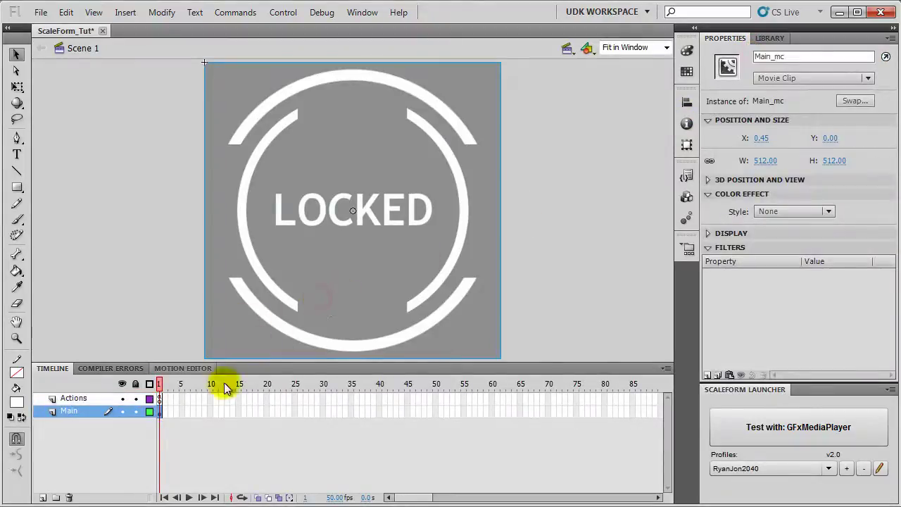
{"action": "double_click", "coordinate": [800, 58]}
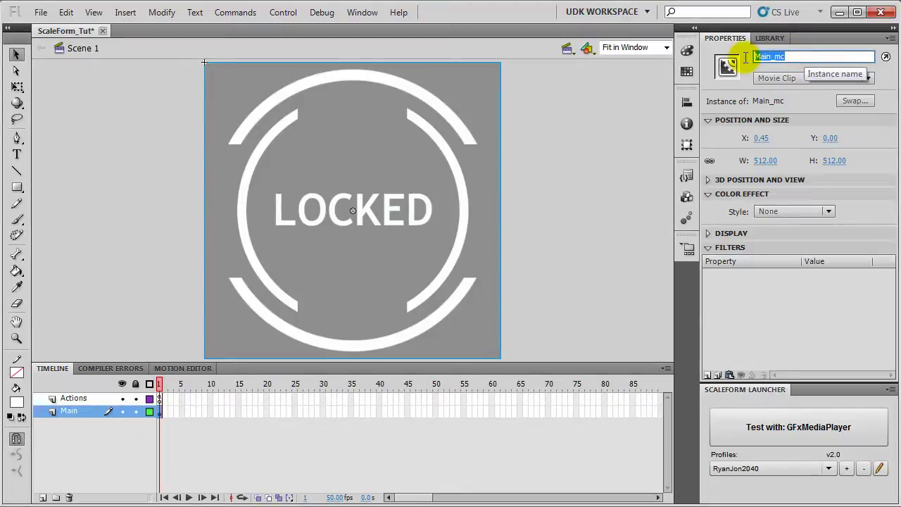
{"action": "right_click", "coordinate": [769, 57]}
{"action": "left_click", "coordinate": [797, 102]}
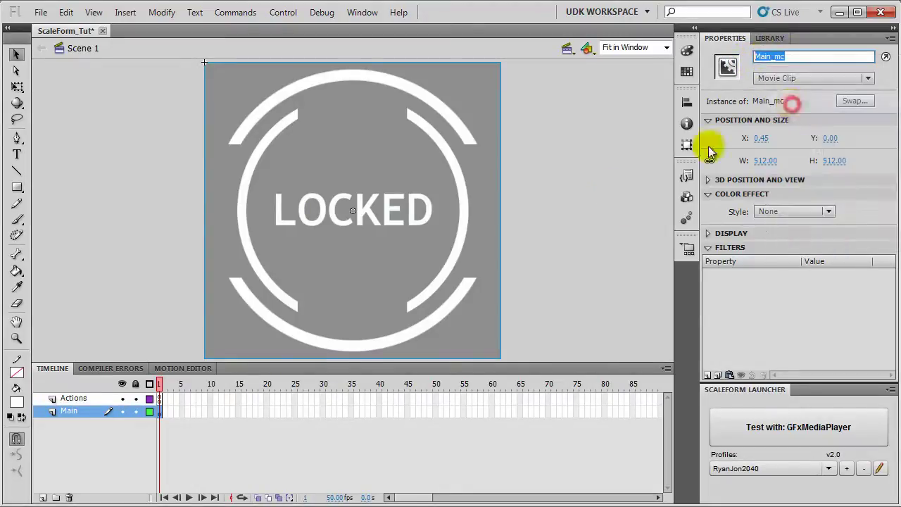
- Reopen the ActionScript for frame 1 of the Actions layer
{"action": "left_click", "coordinate": [120, 427]}
{"action": "left_click", "coordinate": [159, 398]}
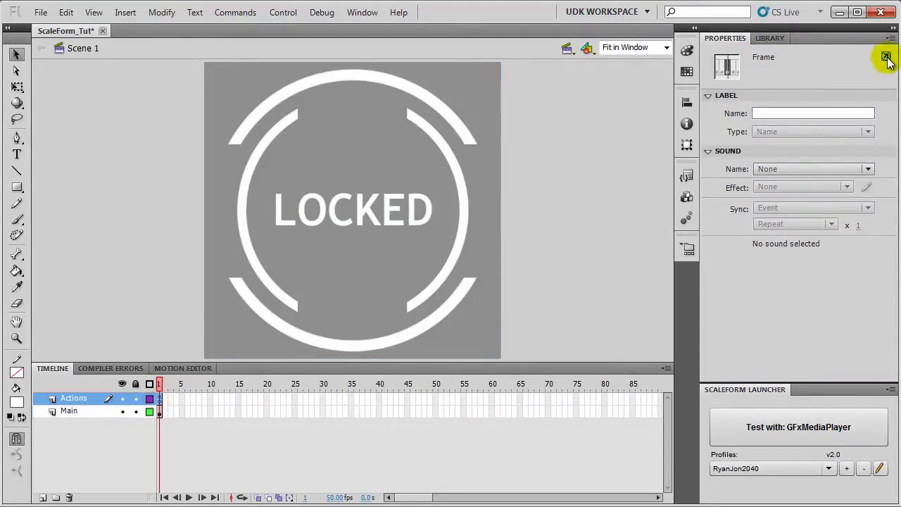
{"action": "left_click", "coordinate": [884, 57]}
- In PlayMovieClip, give Main_mc an onEnterFrame function that calls this.nextFrame()
{"action": "left_click", "coordinate": [407, 148]}
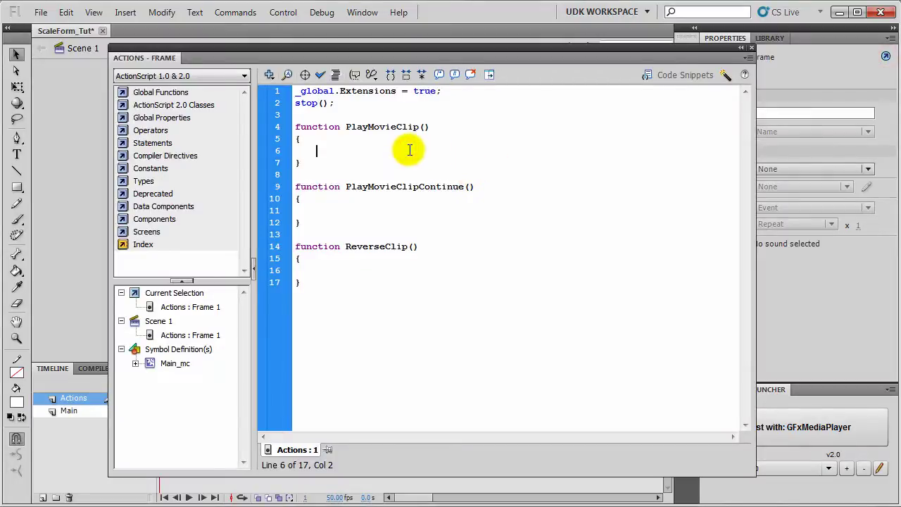
{"action": "key", "text": "ctrl+v"}
{"action": "type", "text": "."}
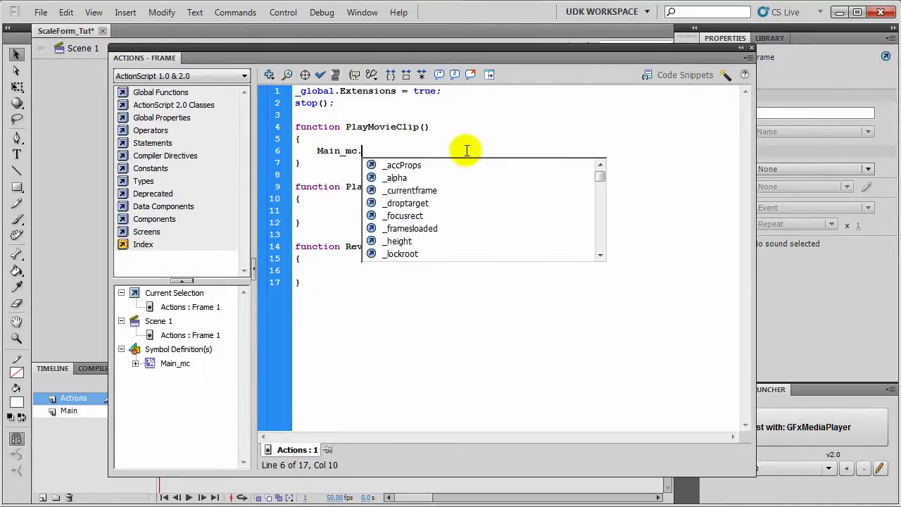
{"action": "type", "text": "onE"}
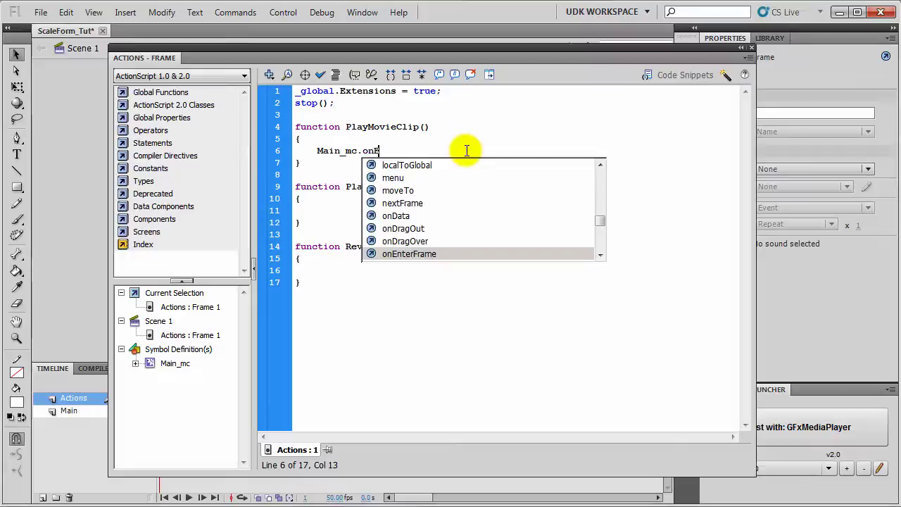
{"action": "type", "text": "nterFrame = fu"}
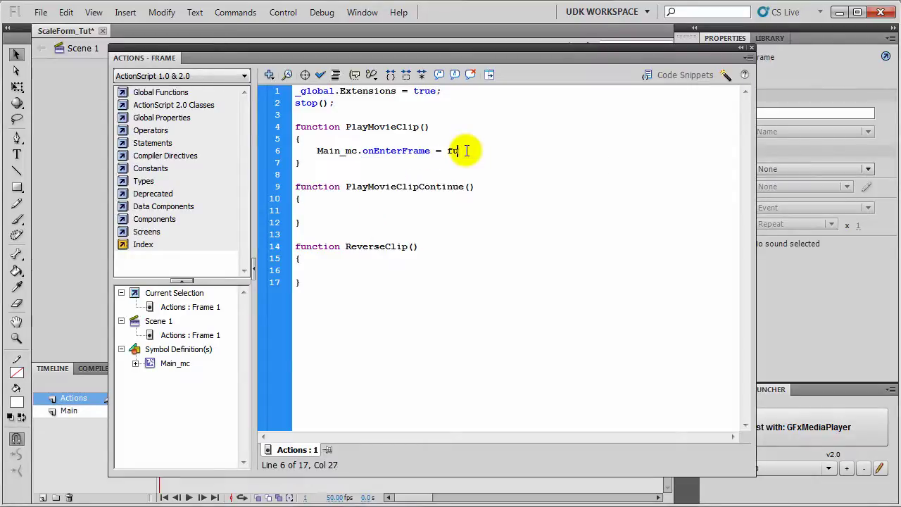
{"action": "type", "text": "nction ()"}
{"action": "key", "text": "Return"}
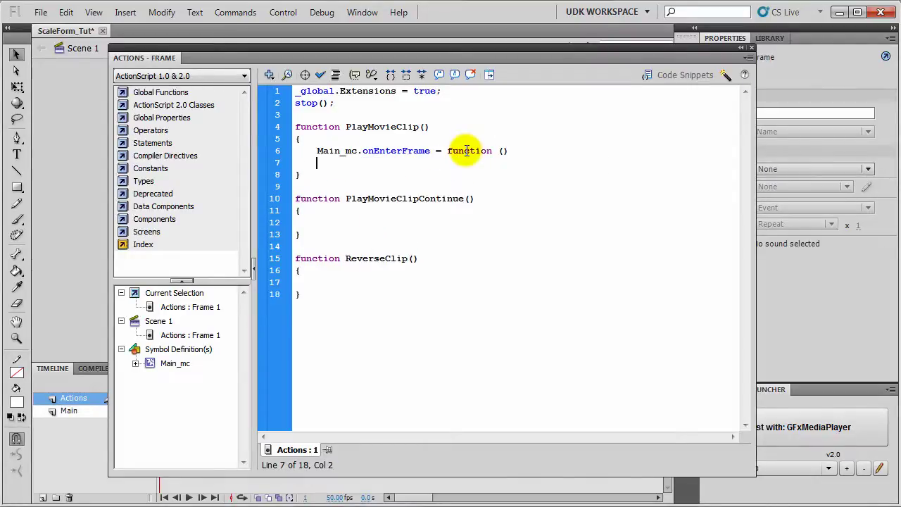
{"action": "key", "text": "Return"}
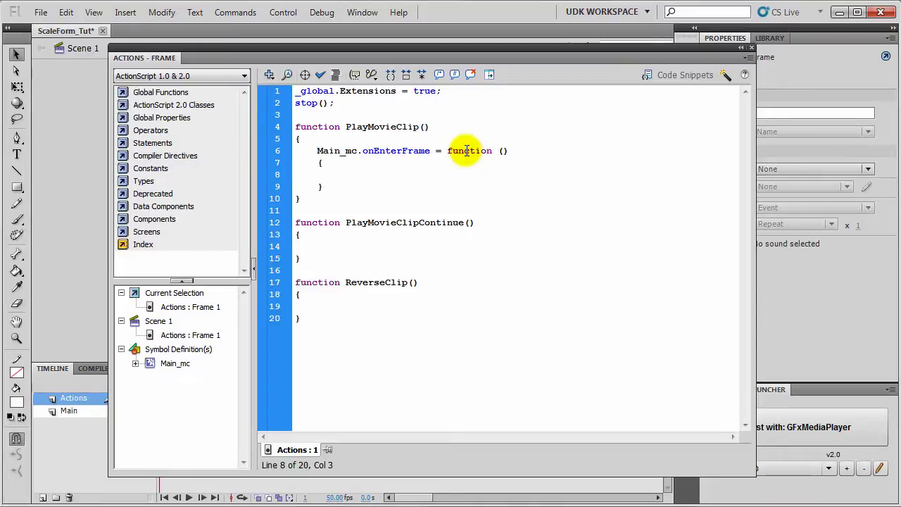
{"action": "type", "text": "this.nextF"}
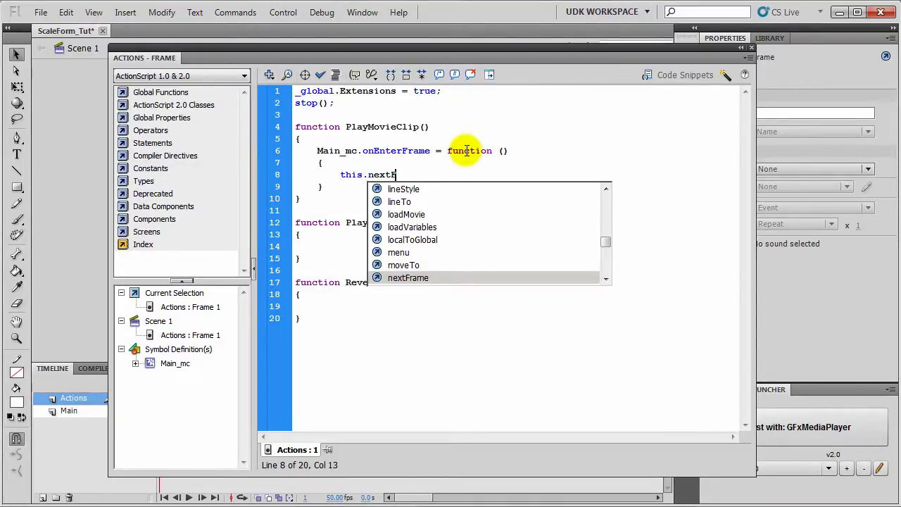
{"action": "type", "text": "rame();"}
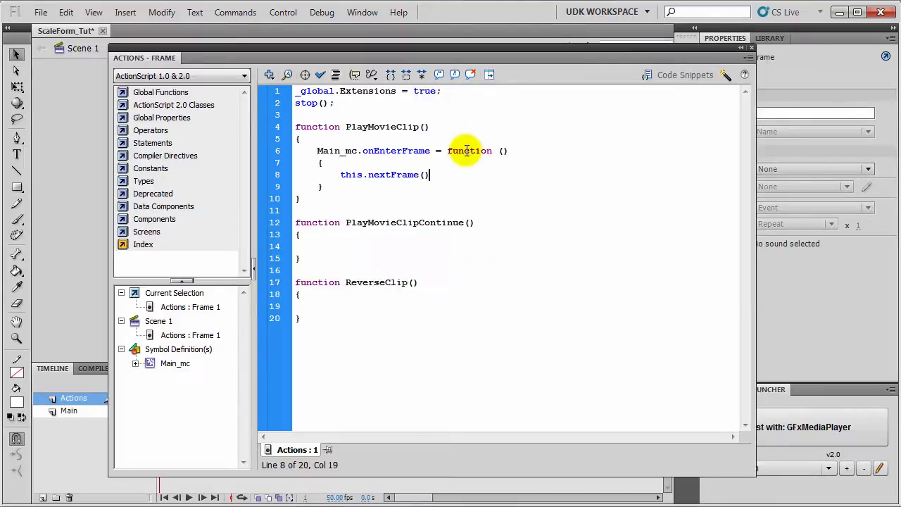
{"action": "key", "text": "Return"}
- Add an if block checking whether this._currentframe equals 29
{"action": "type", "text": "if "}
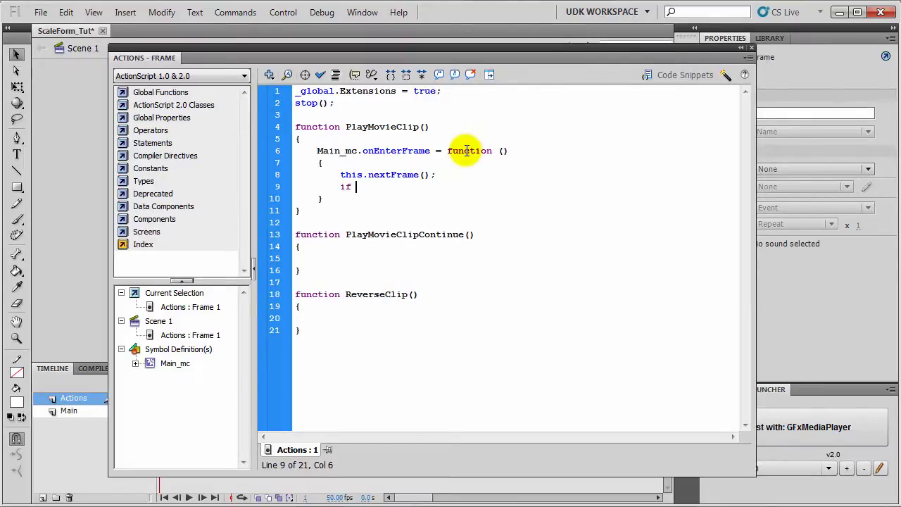
{"action": "type", "text": "(this)"}
{"action": "key", "text": "Left"}
{"action": "type", "text": "this._"}
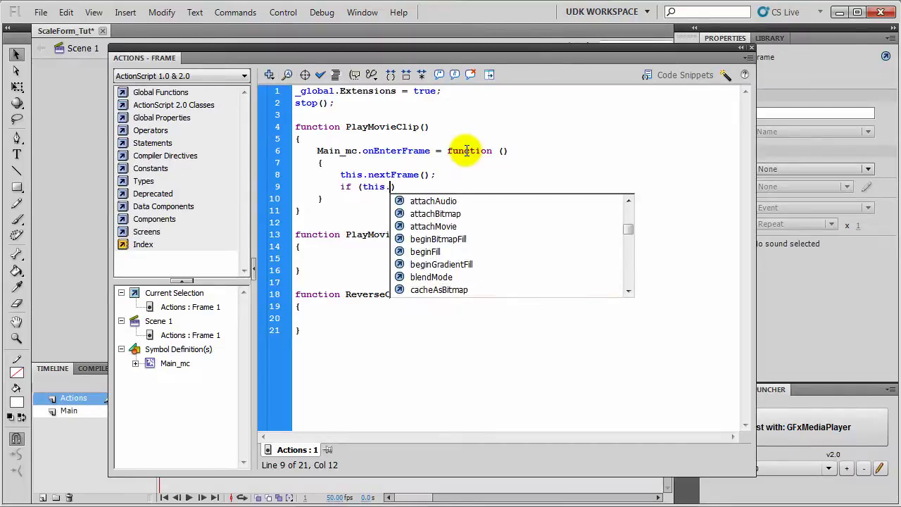
{"action": "type", "text": "cu"}
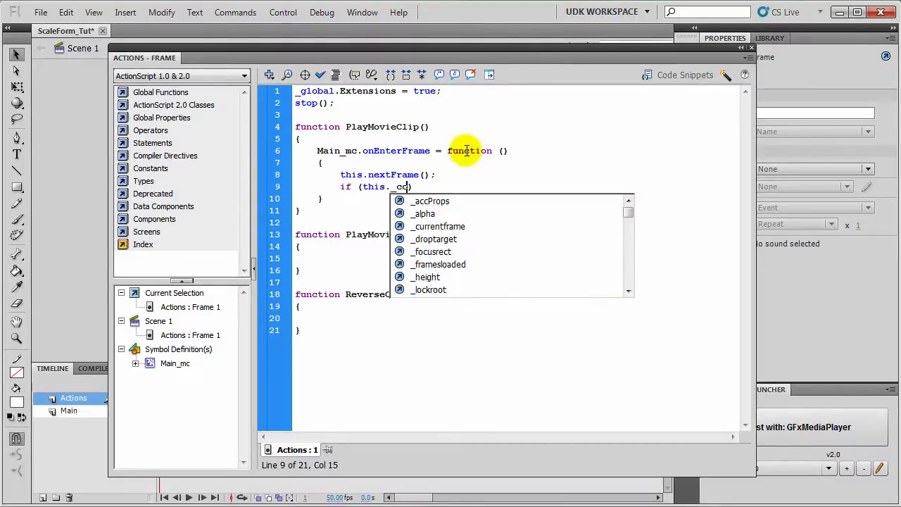
{"action": "key", "text": "BackSpace"}
{"action": "key", "text": "Return"}
{"action": "type", "text": "== "}
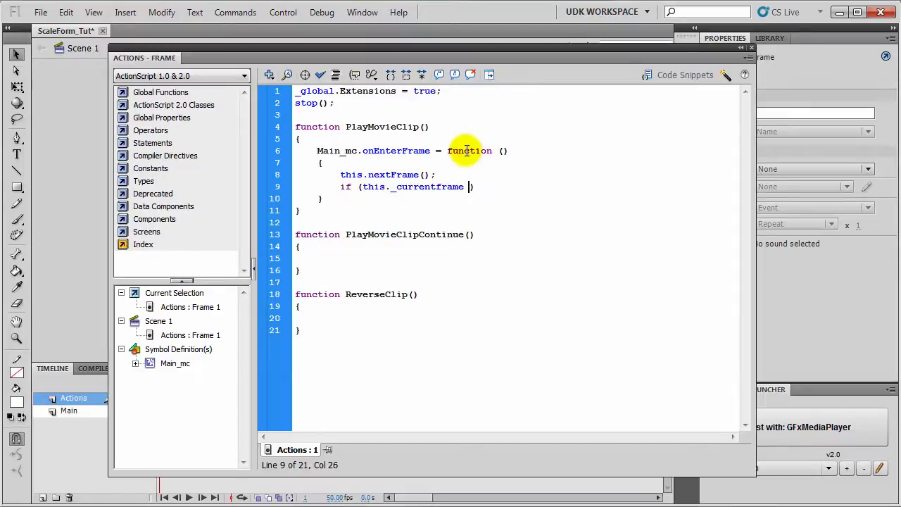
{"action": "type", "text": "25"}
{"action": "key", "text": "Return"}
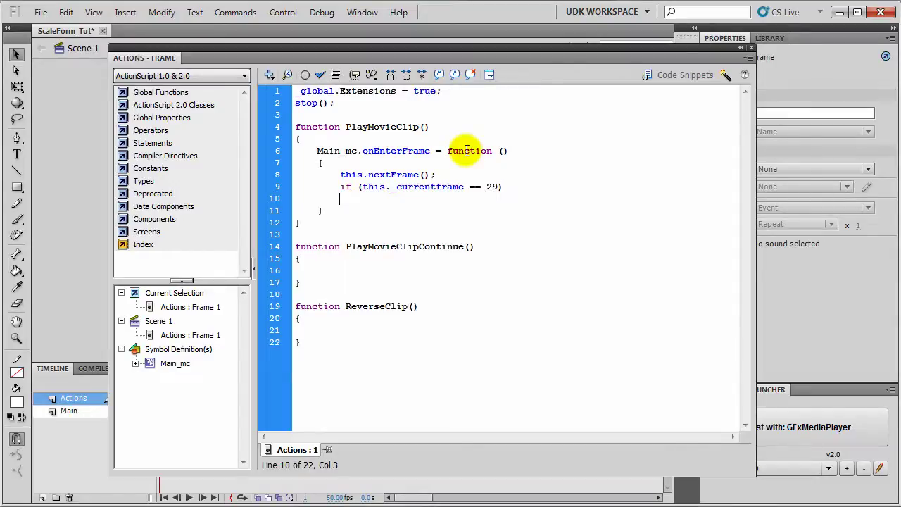
{"action": "type", "text": "{"}
{"action": "key", "text": "Return"}
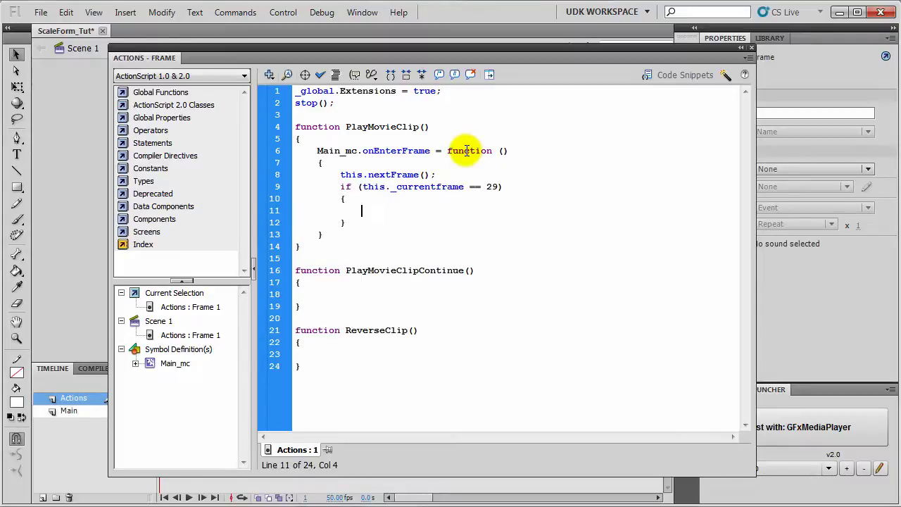
- Inside the if block, call this.stop() and delete Main_mc.onEnterFrame
{"action": "type", "text": "this.sto"}
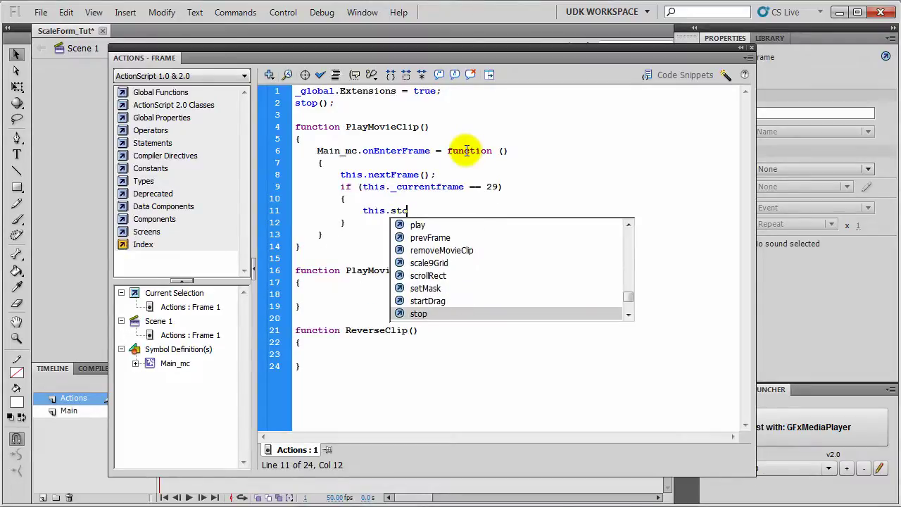
{"action": "type", "text": "p()"}
{"action": "key", "text": "Return"}
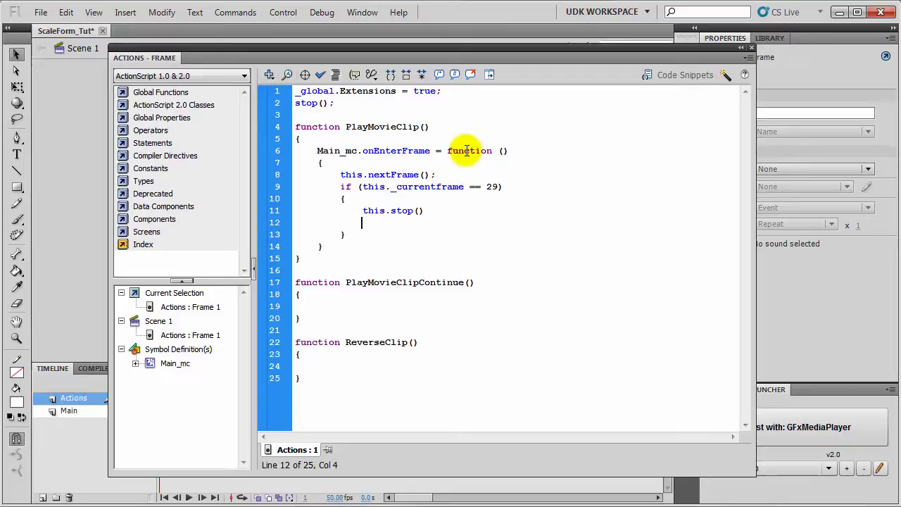
{"action": "type", "text": "delete Main_mc"}
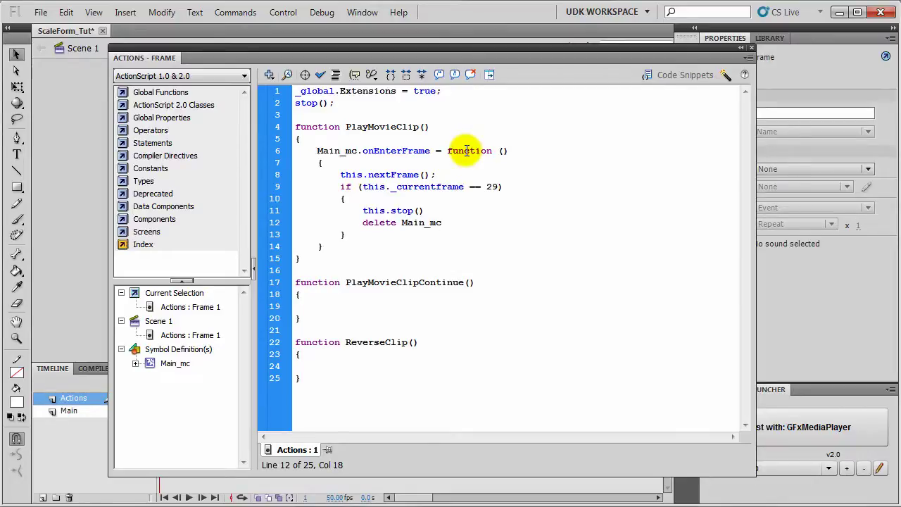
{"action": "type", "text": ".onEnter"}
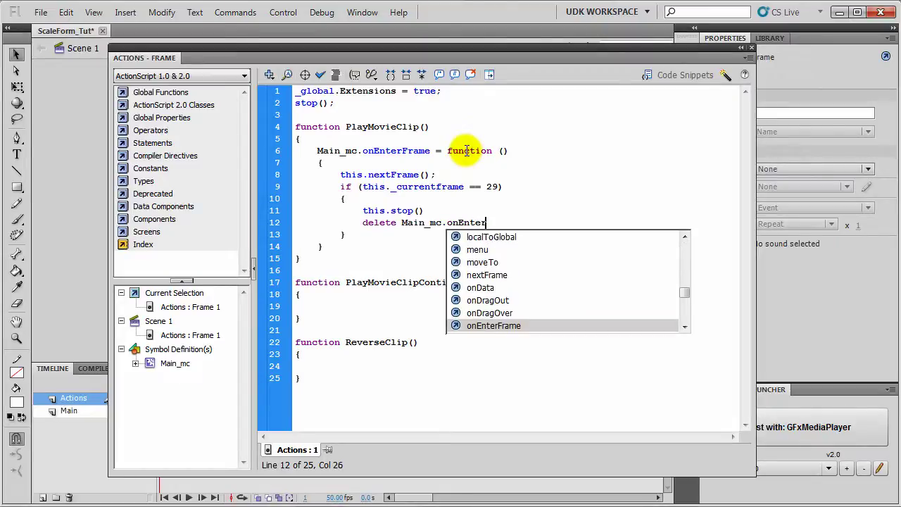
{"action": "key", "text": "Return"}
{"action": "type", "text": ";"}
{"action": "key", "text": "Up"}
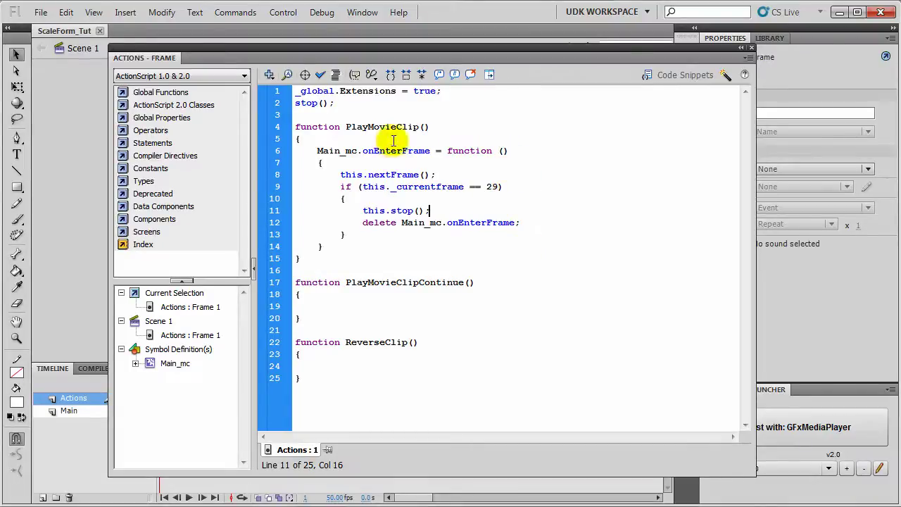
- Highlight the nextFrame call, the PlayMovieClip name and the frame 29 condition
{"action": "left_click", "coordinate": [343, 174]}
{"action": "left_click_drag", "start_coordinate": [345, 175], "coordinate": [443, 175]}
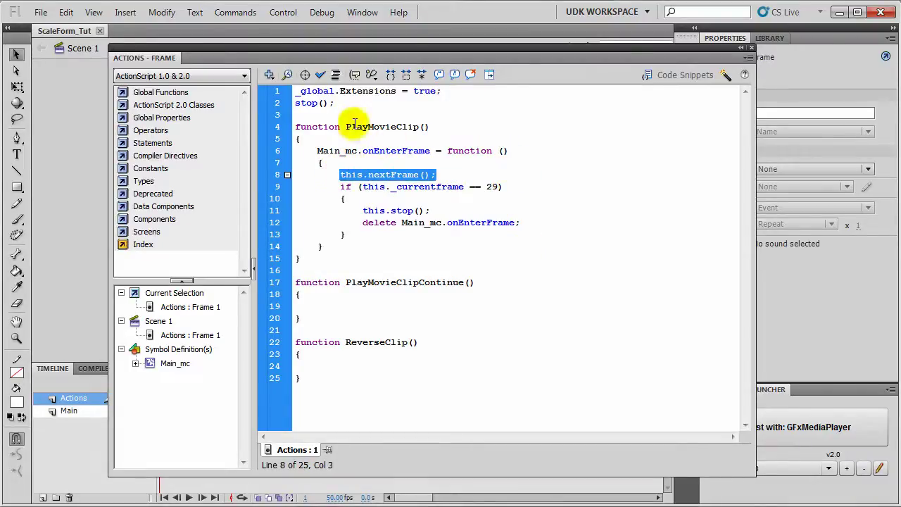
{"action": "left_click_drag", "start_coordinate": [346, 127], "coordinate": [439, 124]}
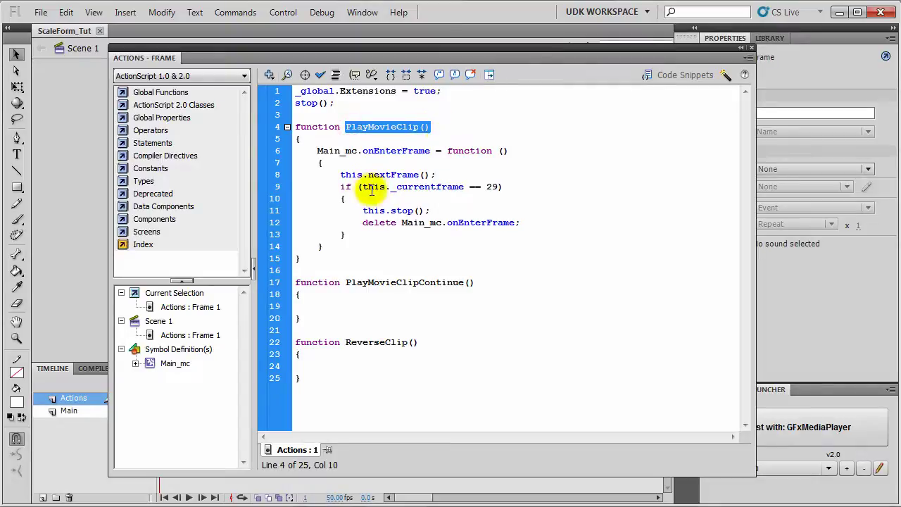
{"action": "left_click_drag", "start_coordinate": [361, 186], "coordinate": [500, 186]}
- Enter Main_mc and inspect its timeline around frame 29
{"action": "left_click", "coordinate": [750, 47]}
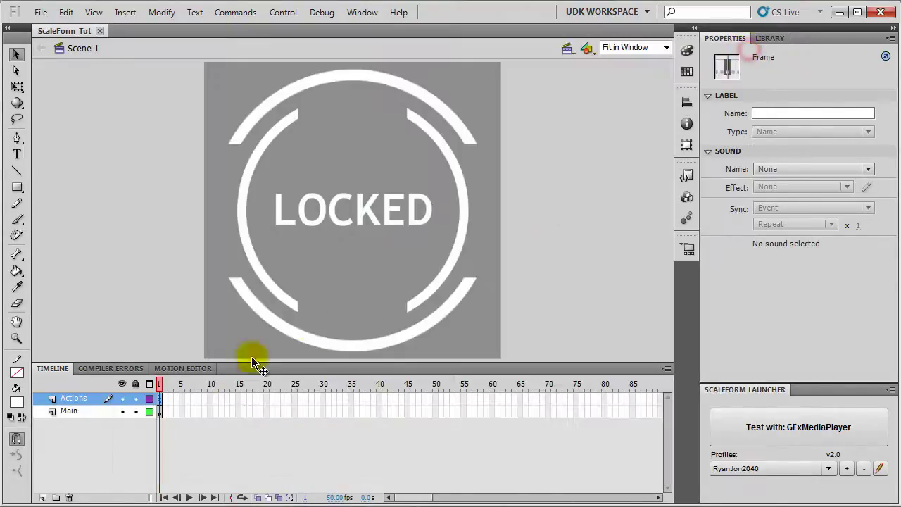
{"action": "double_click", "coordinate": [326, 277]}
{"action": "left_click", "coordinate": [316, 383]}
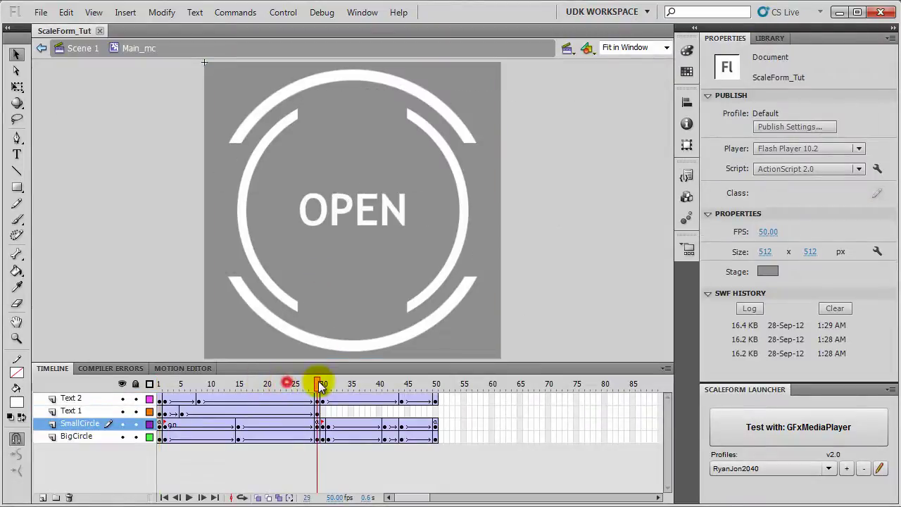
{"action": "left_click", "coordinate": [278, 383]}
{"action": "left_click", "coordinate": [160, 384]}
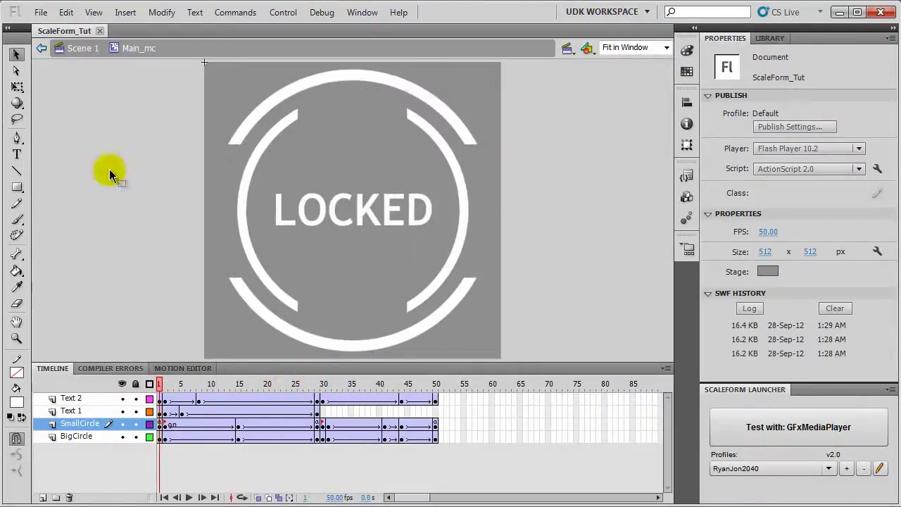
- Return to Scene 1 and reopen the Actions layer's frame 1 script
{"action": "left_click", "coordinate": [83, 47]}
{"action": "left_click", "coordinate": [160, 398]}
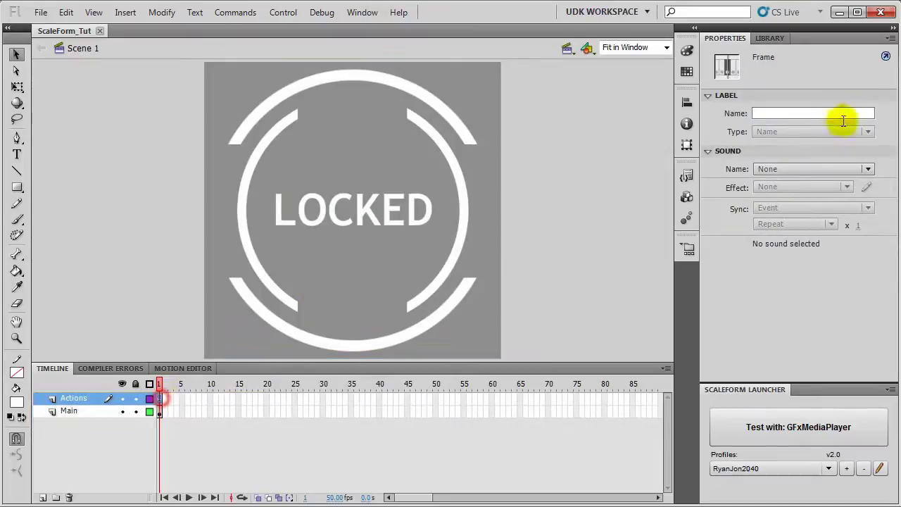
{"action": "left_click", "coordinate": [886, 56]}
- Highlight the stop and delete statements and the PlayMovieClipContinue function name
{"action": "left_click", "coordinate": [364, 211]}
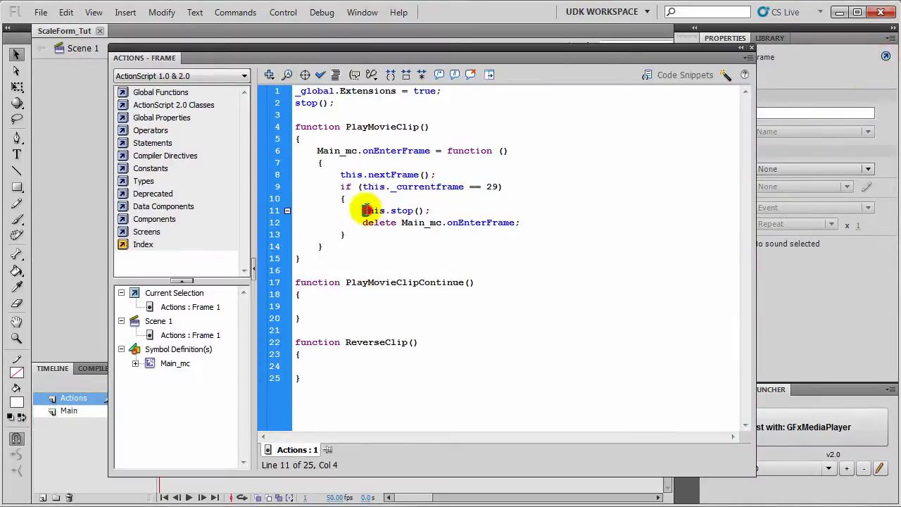
{"action": "left_click_drag", "start_coordinate": [367, 211], "coordinate": [431, 211]}
{"action": "left_click_drag", "start_coordinate": [559, 224], "coordinate": [331, 221]}
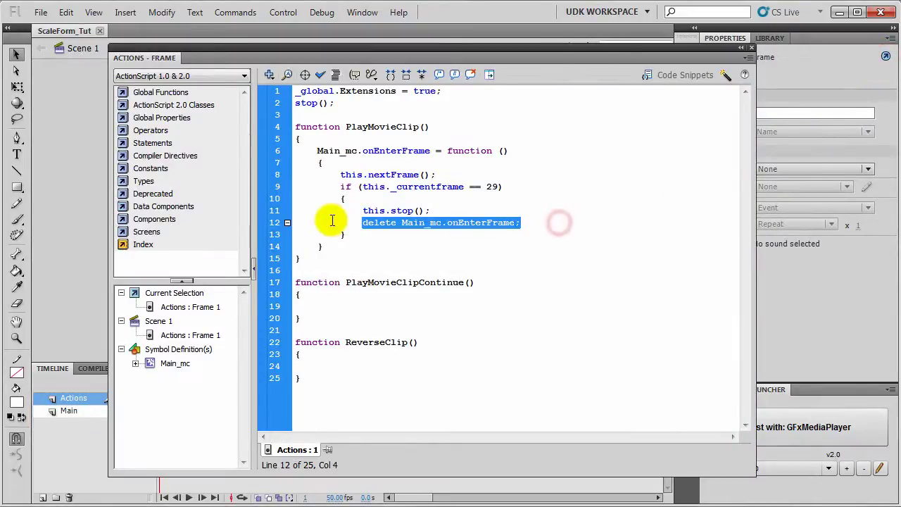
{"action": "left_click", "coordinate": [389, 253]}
{"action": "left_click", "coordinate": [375, 307]}
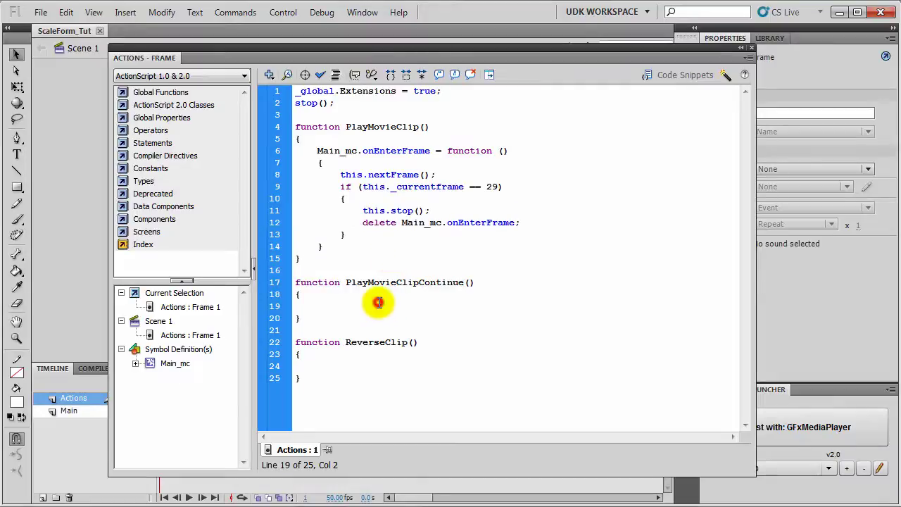
{"action": "left_click_drag", "start_coordinate": [350, 282], "coordinate": [496, 281]}
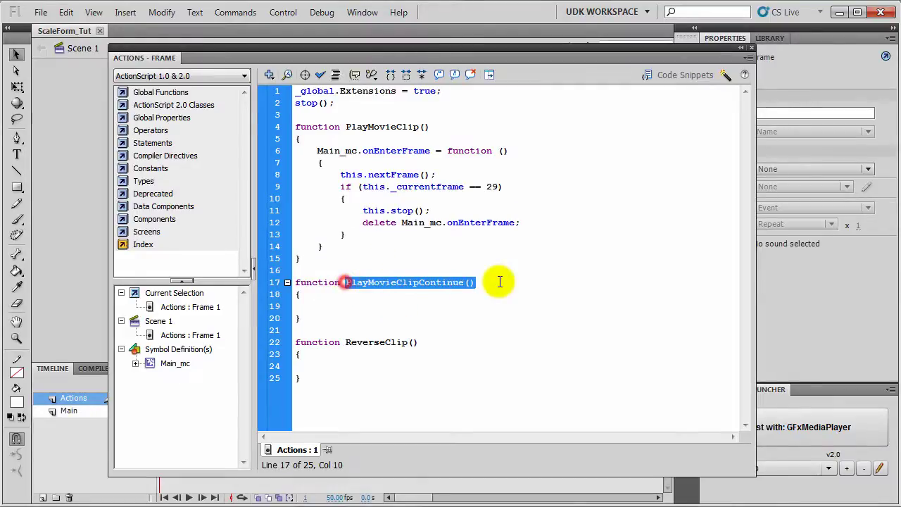
- Write Main_mc.gotoAndPlay("continue"); inside PlayMovieClipContinue using the gotoAndPlay code hint
{"action": "left_click", "coordinate": [413, 307]}
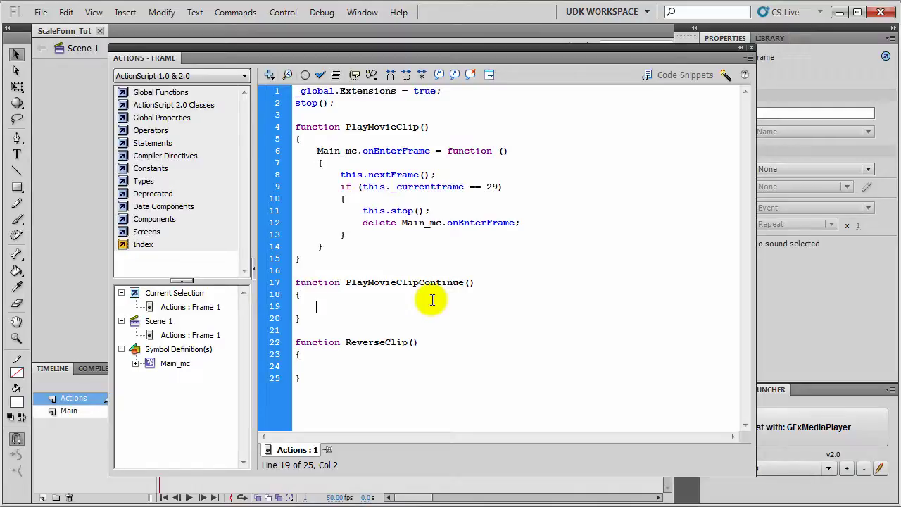
{"action": "type", "text": "Main_mc.go"}
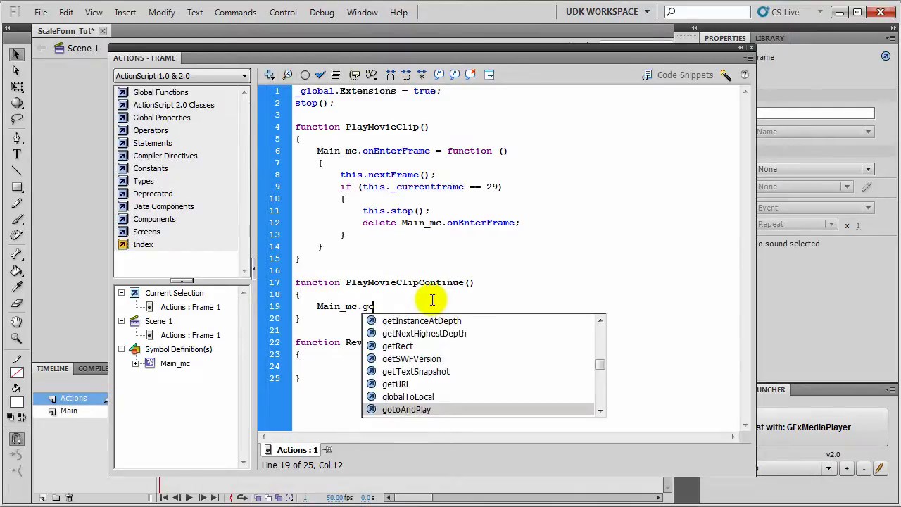
{"action": "type", "text": "t"}
{"action": "key", "text": "Return"}
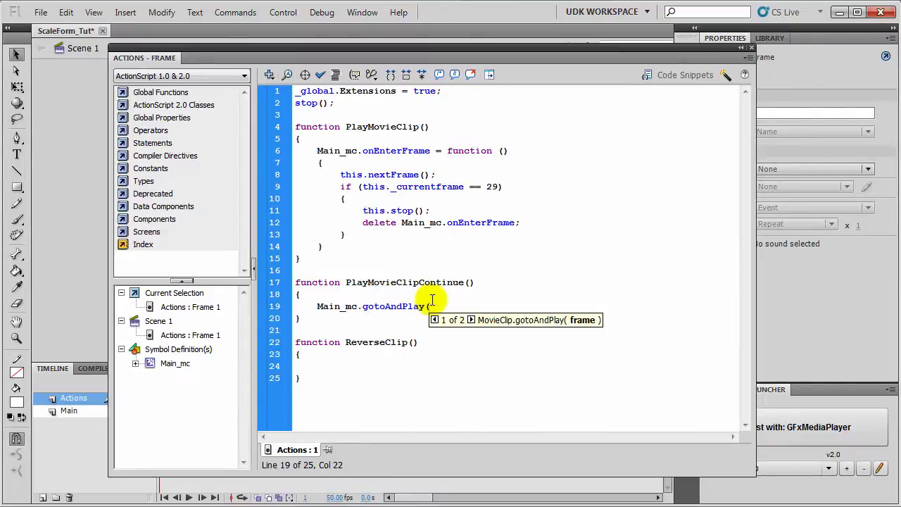
{"action": "type", "text": "''continue"}
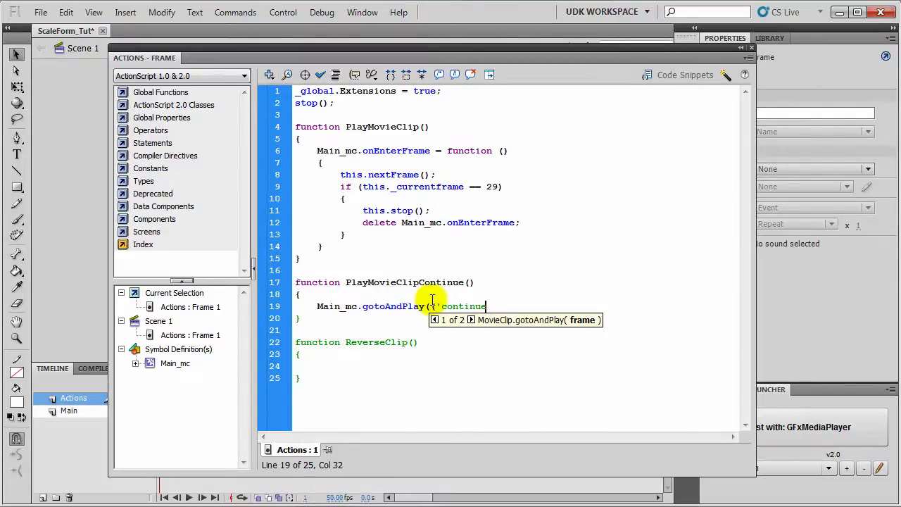
{"action": "key", "text": "BackSpace"}
{"action": "key", "text": "BackSpace"}
{"action": "key", "text": "BackSpace"}
{"action": "key", "text": "BackSpace"}
{"action": "key", "text": "BackSpace"}
{"action": "key", "text": "BackSpace"}
{"action": "key", "text": "BackSpace"}
{"action": "key", "text": "BackSpace"}
{"action": "type", "text": "c"}
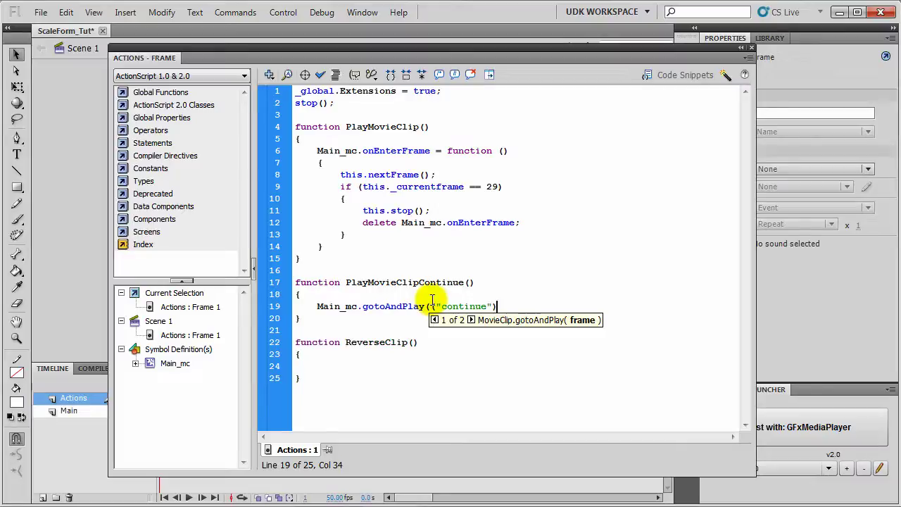
- Copy PlayMovieClip's onEnterFrame handler into the ReverseClip body
{"action": "left_click", "coordinate": [368, 366]}
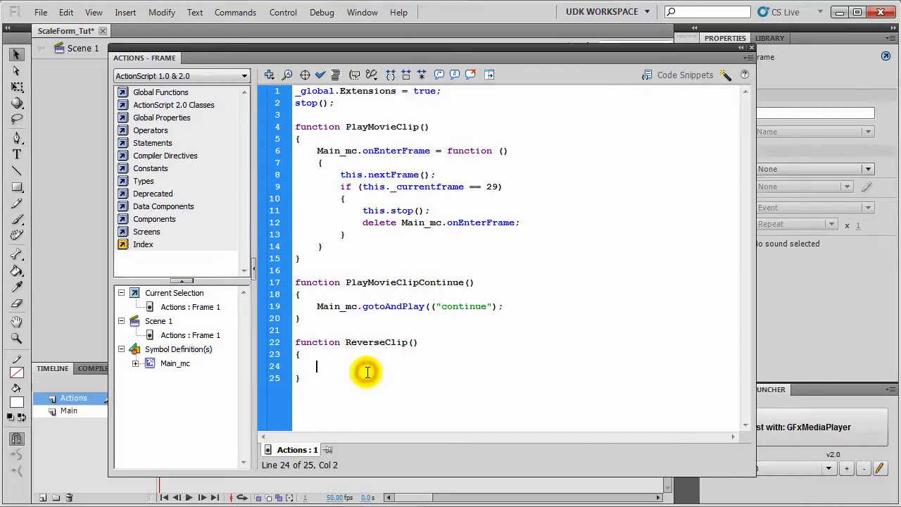
{"action": "left_click_drag", "start_coordinate": [323, 246], "coordinate": [318, 155]}
{"action": "key", "text": "ctrl+c"}
{"action": "left_click", "coordinate": [334, 366]}
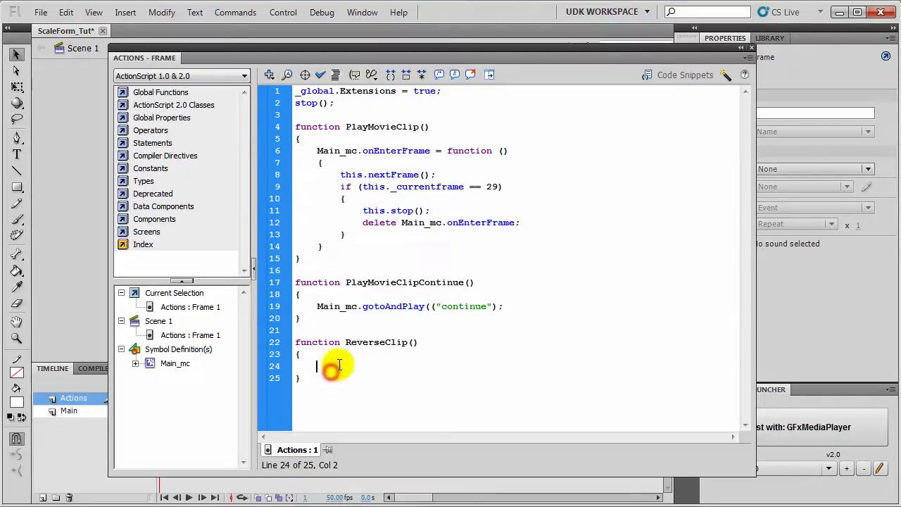
{"action": "key", "text": "ctrl+v"}
- In ReverseClip, change nextFrame to prevFrame and the frame check from 29 to 0
{"action": "double_click", "coordinate": [392, 341]}
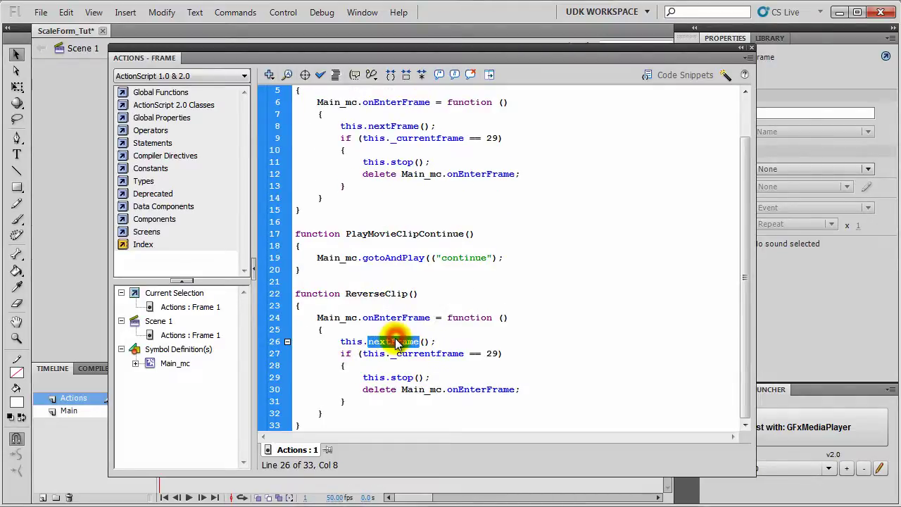
{"action": "key", "text": "Delete"}
{"action": "type", "text": ".pre"}
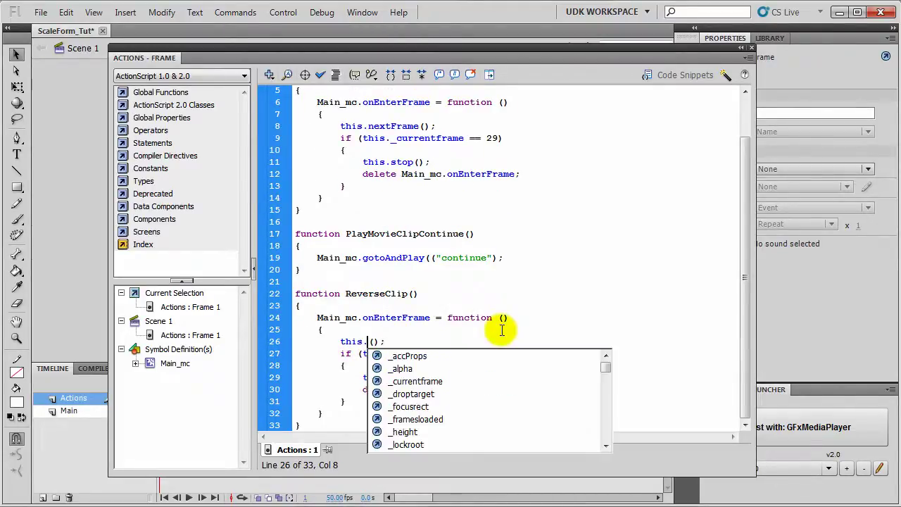
{"action": "type", "text": "v"}
{"action": "key", "text": "Return"}
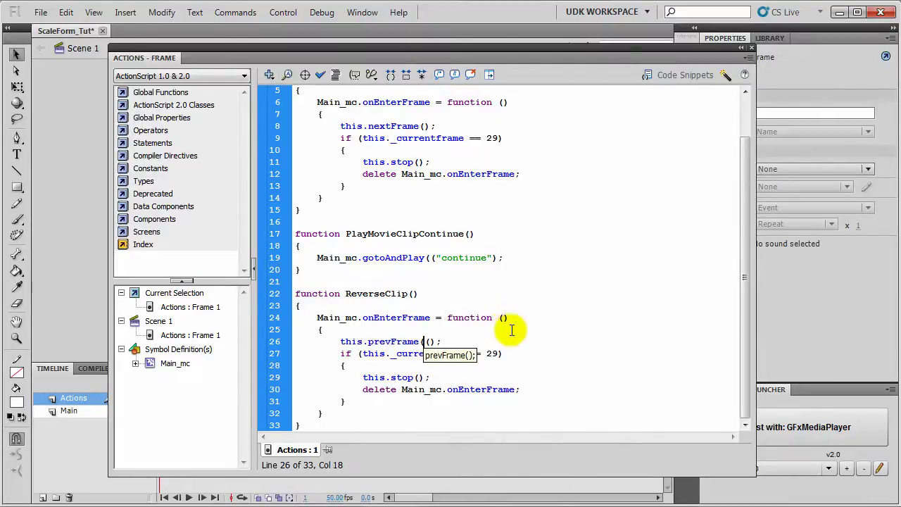
{"action": "key", "text": "BackSpace"}
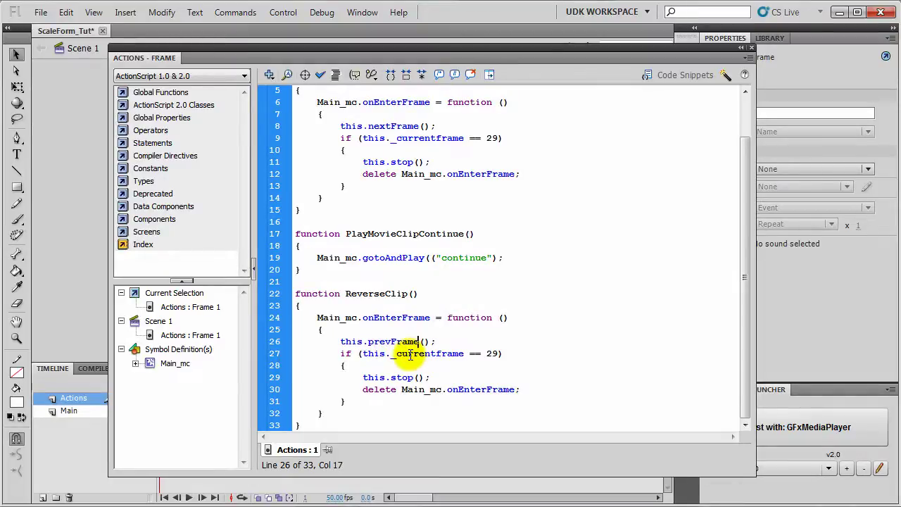
{"action": "double_click", "coordinate": [491, 353]}
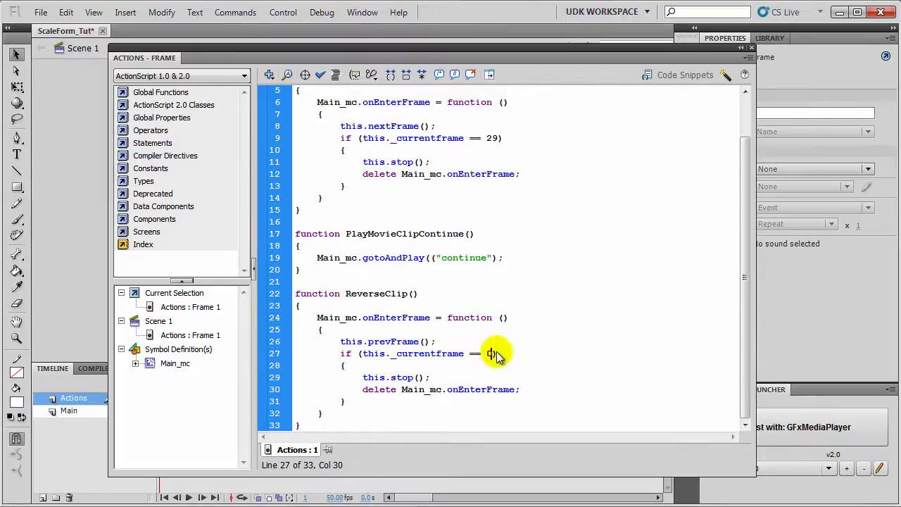
{"action": "type", "text": "0"}
{"action": "left_click_drag", "start_coordinate": [391, 377], "coordinate": [627, 386]}
{"action": "left_click", "coordinate": [627, 377]}
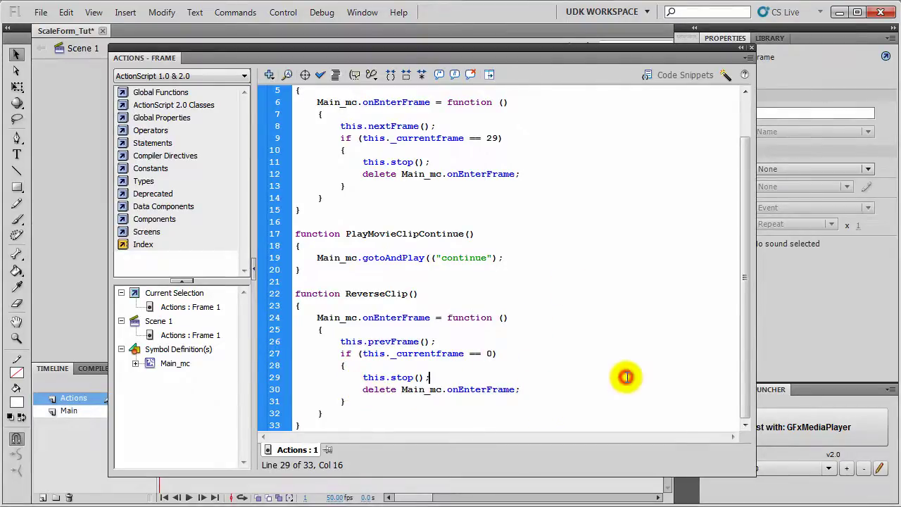
- Remove the extra parenthesis from the gotoAndPlay call on line 19
{"action": "left_click", "coordinate": [430, 258]}
{"action": "key", "text": "BackSpace"}
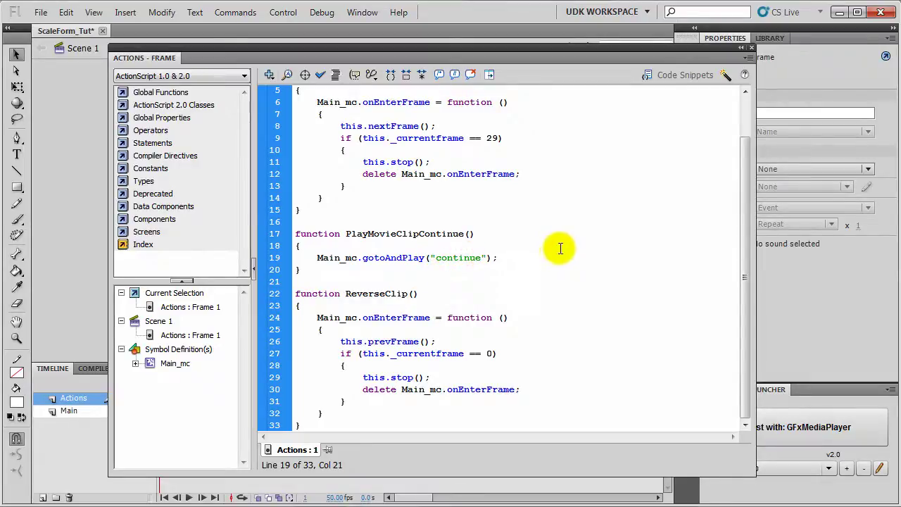
{"action": "left_click", "coordinate": [559, 245]}
{"action": "scroll", "coordinate": [558, 247], "scroll_direction": "up", "scroll_amount": 2}
- Save ScaleForm_Tut with File > Save and close the Actions panel
{"action": "left_click", "coordinate": [41, 12]}
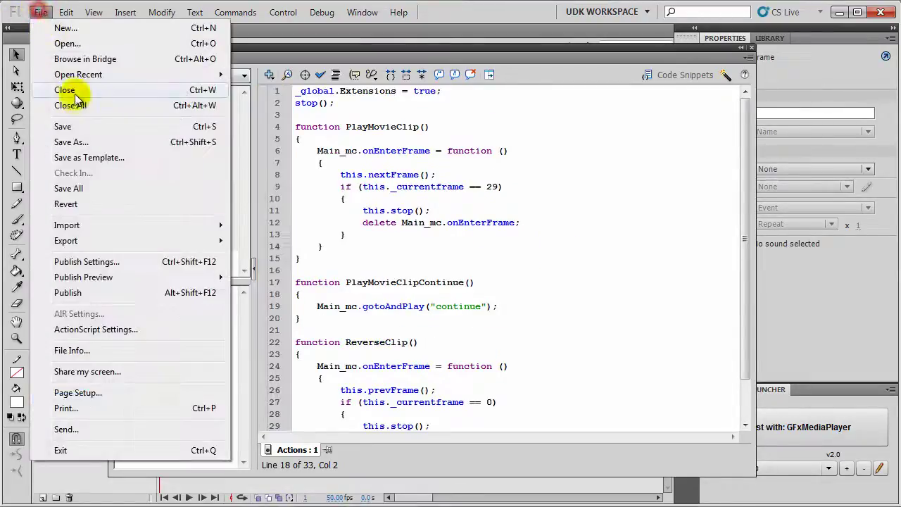
{"action": "left_click", "coordinate": [66, 126]}
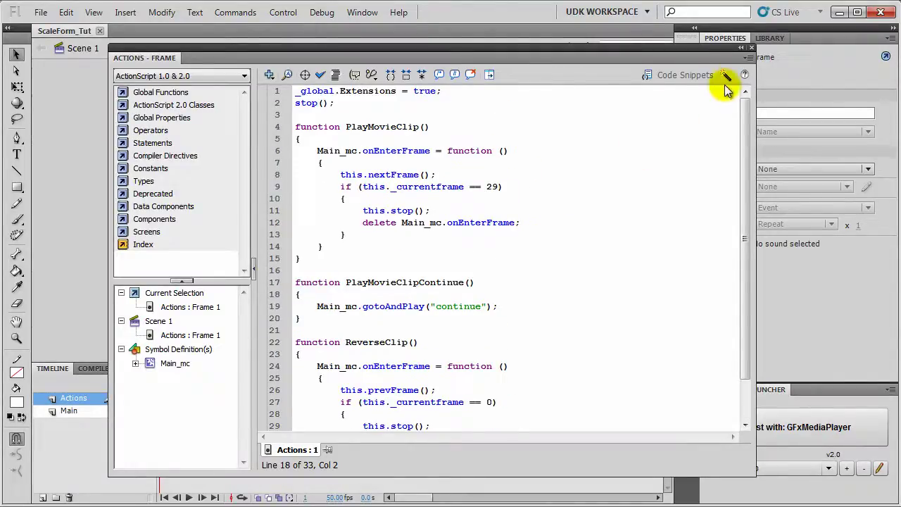
{"action": "left_click", "coordinate": [751, 48]}
- Test the movie in GFxMediaPlayer, then close the player window
{"action": "left_click", "coordinate": [788, 440]}
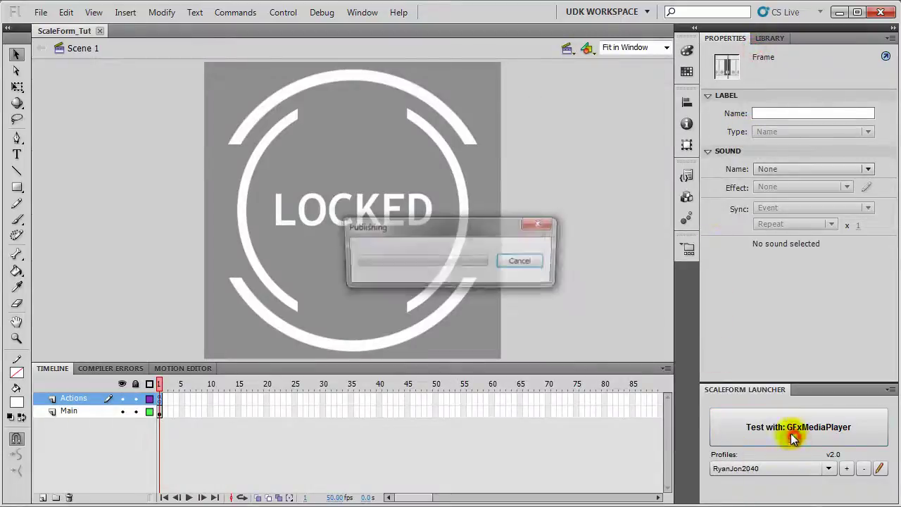
{"action": "left_click_drag", "start_coordinate": [718, 7], "coordinate": [456, 95]}
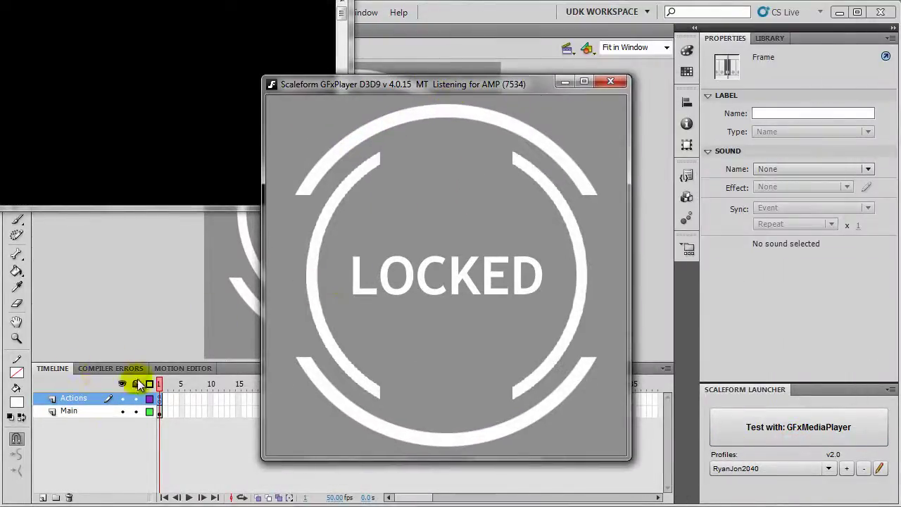
{"action": "left_click", "coordinate": [611, 83]}
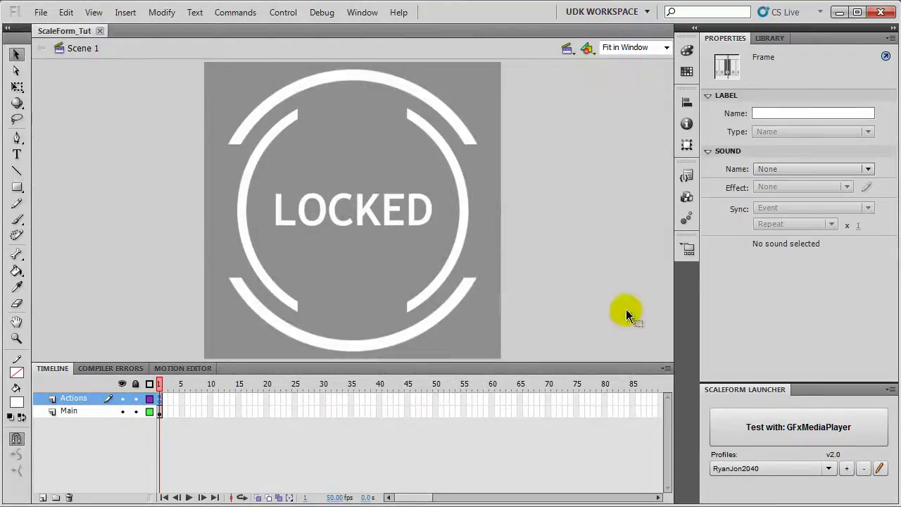